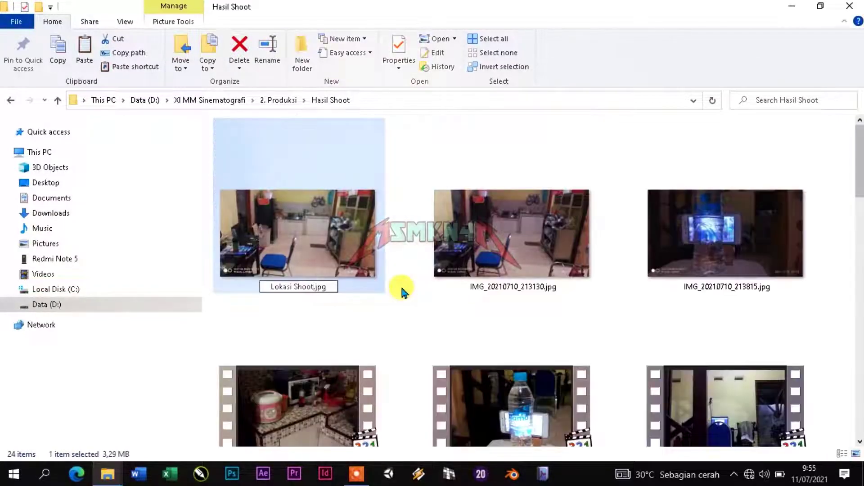
Rename the two location photos to 'Lokasi Shoot 1' and 'Lokasi Shoot 2'.
type("1")
left_click_drag(316, 287, 267, 287)
key("ctrl+c")
left_click(506, 261)
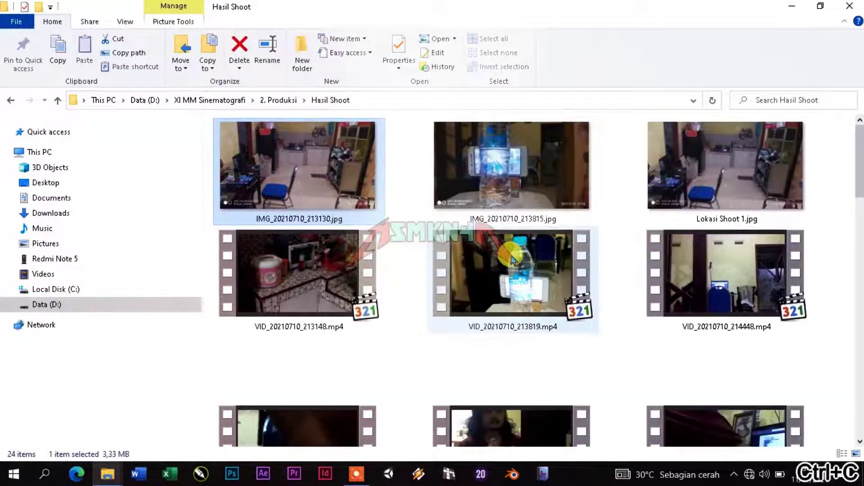
key("F2")
key("ctrl+v")
key("BackSpace")
type("2")
key("Tab")
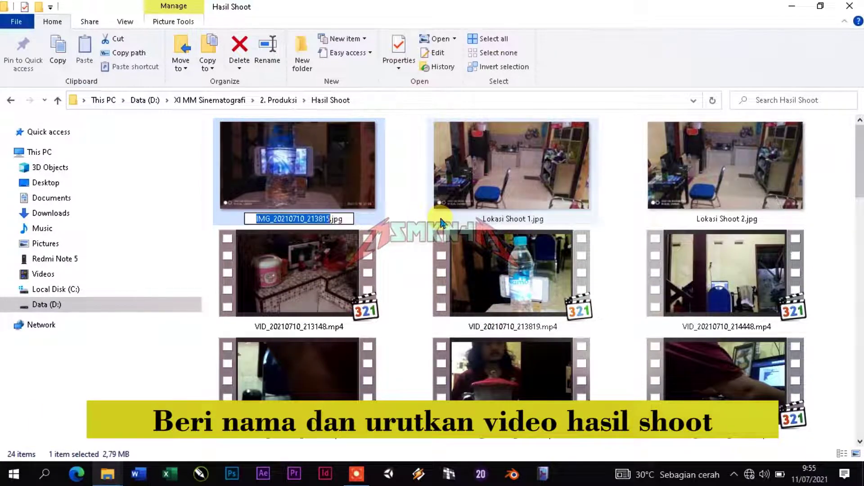
Name the stabilizer photo and clip 'Stabilizer', making the video Stabilizer.mp4.
type("Stabilizer 2")
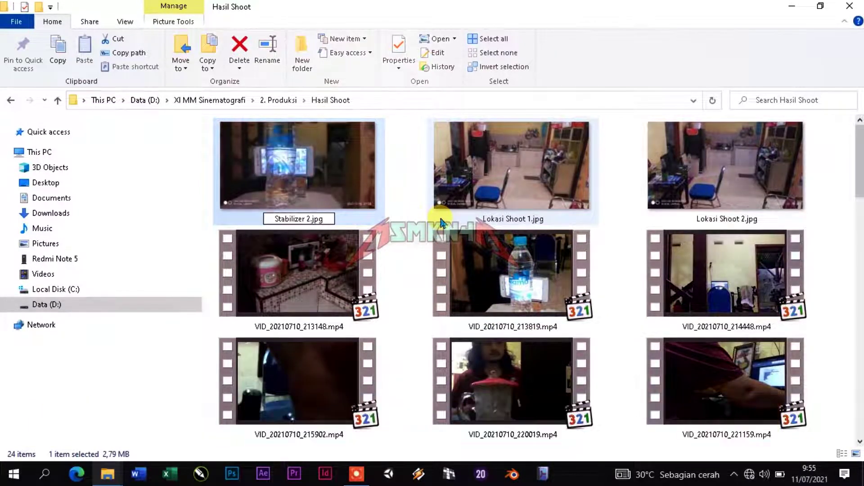
key("ctrl+a")
key("ctrl+c")
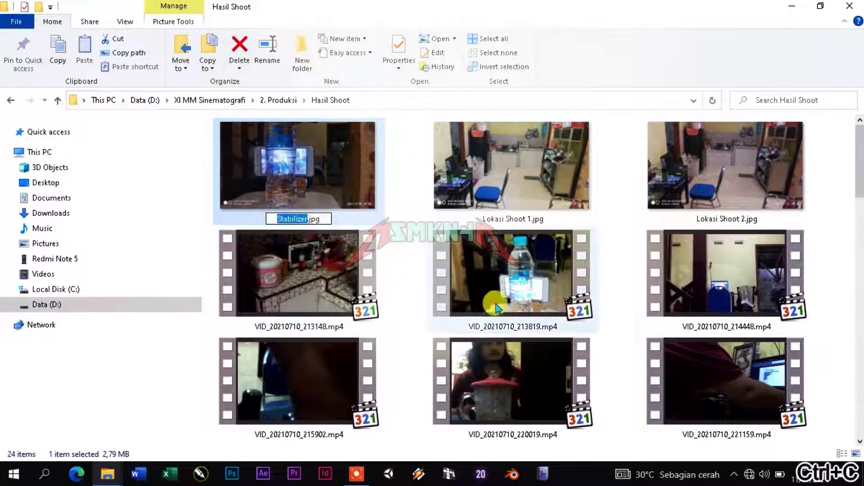
left_click(567, 330)
key("Return")
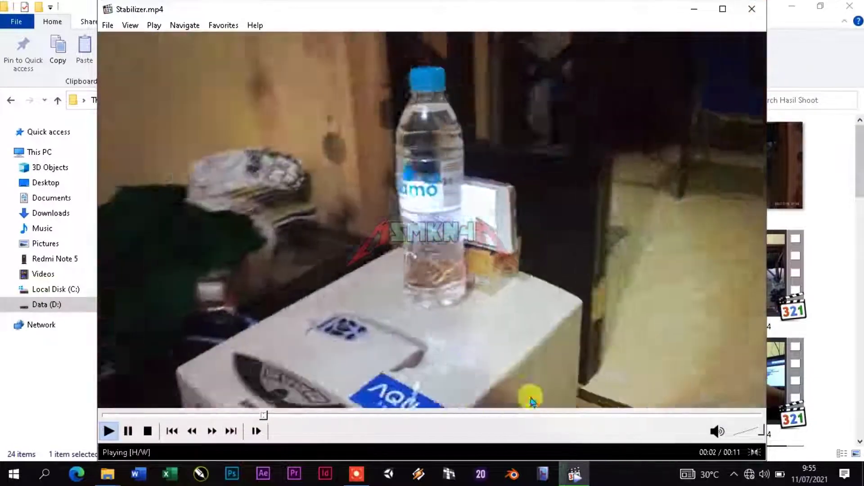
Close the Stabilizer clip and write 'duduk laptop an' in the shot notes.
left_click(750, 9)
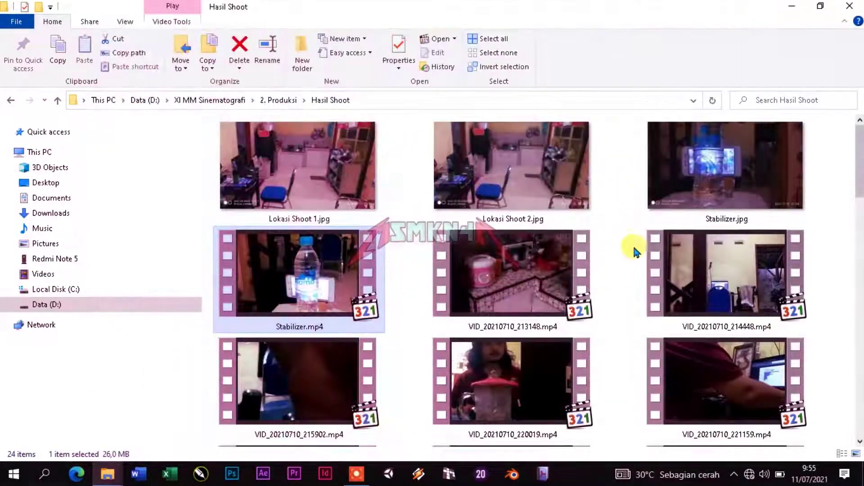
scroll(648, 266, "down", 5)
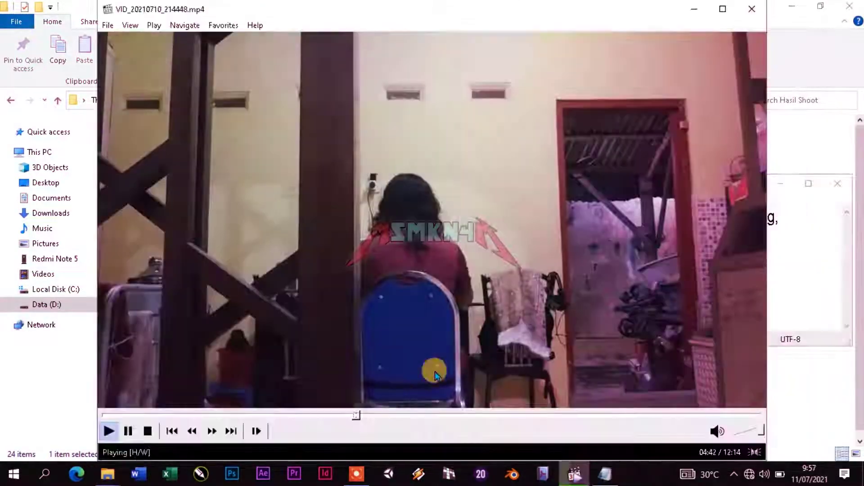
key("alt+Tab")
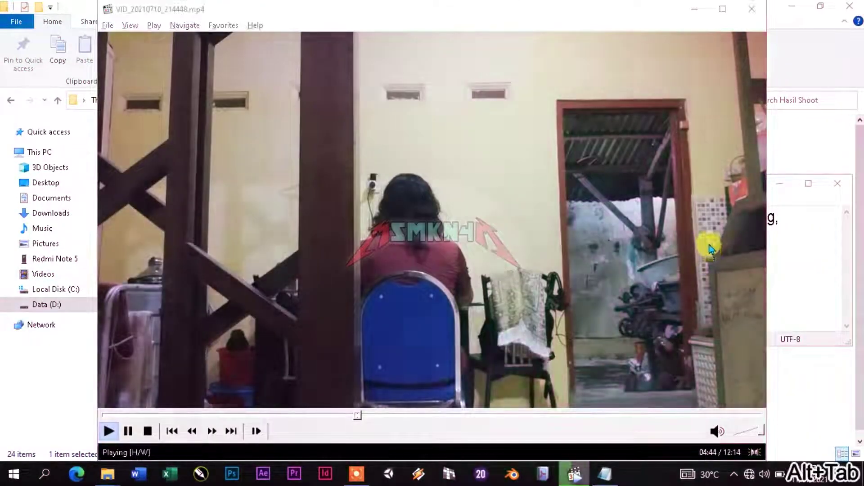
type("duduk laptop an")
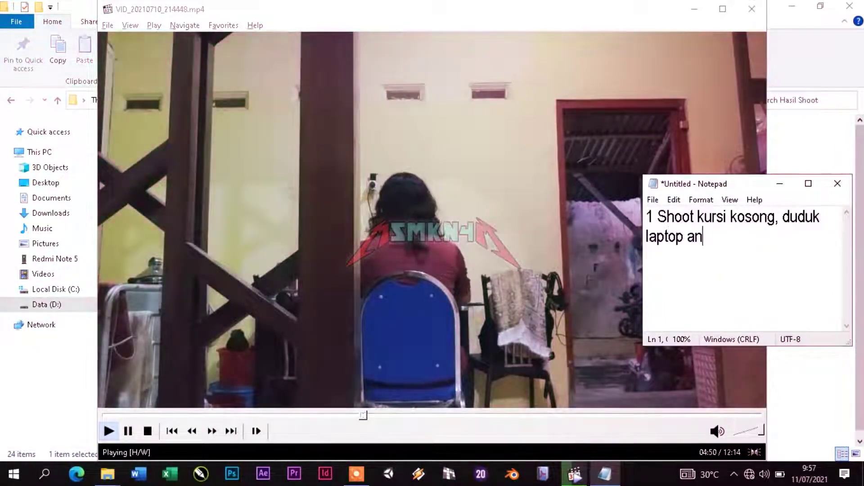
Skim through the next clip and add 'nawar' to its shot description.
left_click(370, 413)
left_click(590, 414)
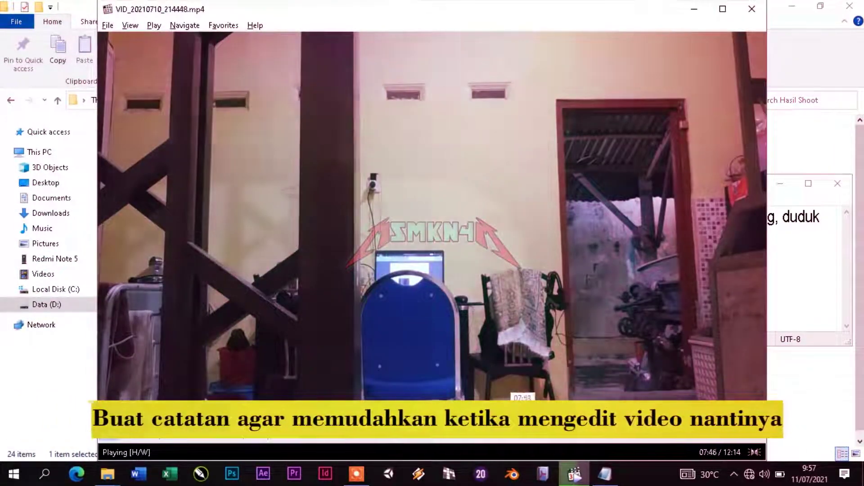
left_click(682, 413)
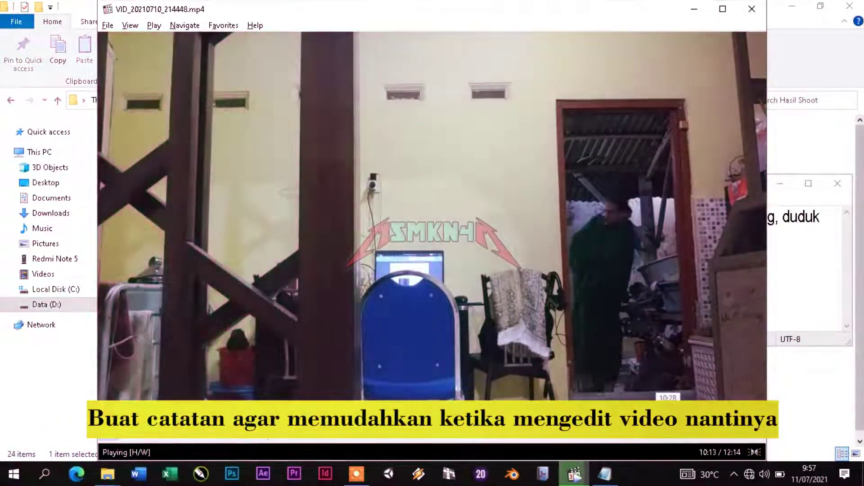
key("alt+F4")
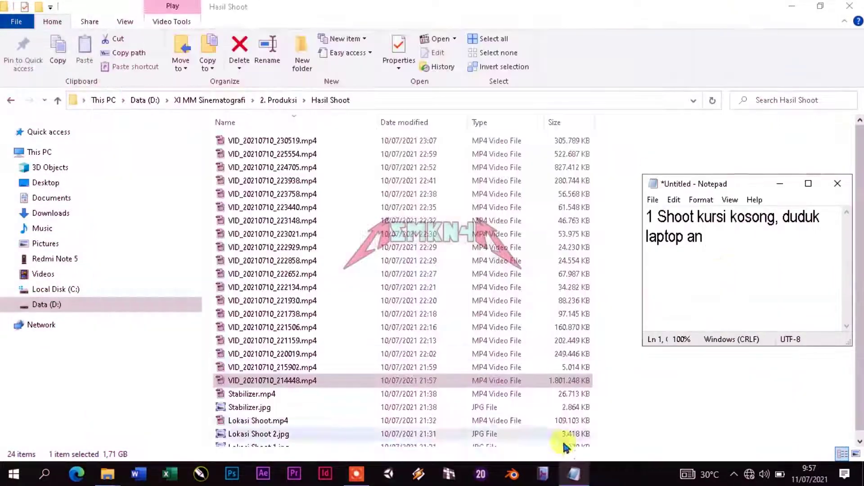
type("nawari kopi")
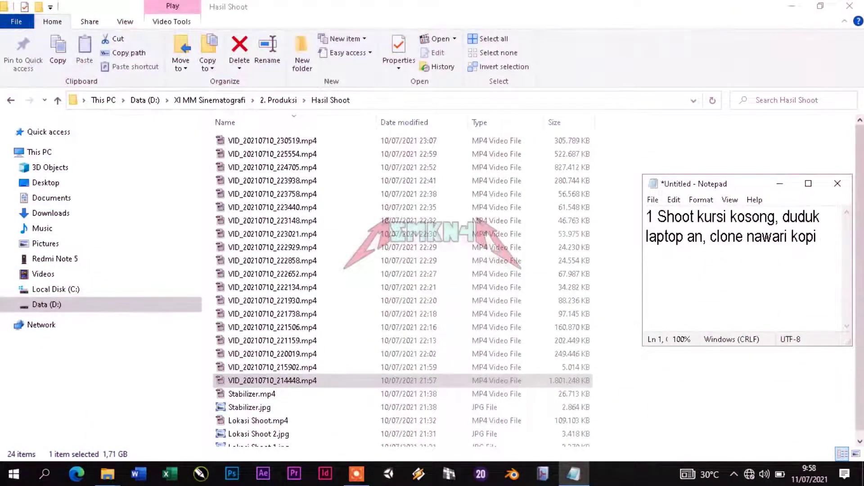
left_click(306, 382)
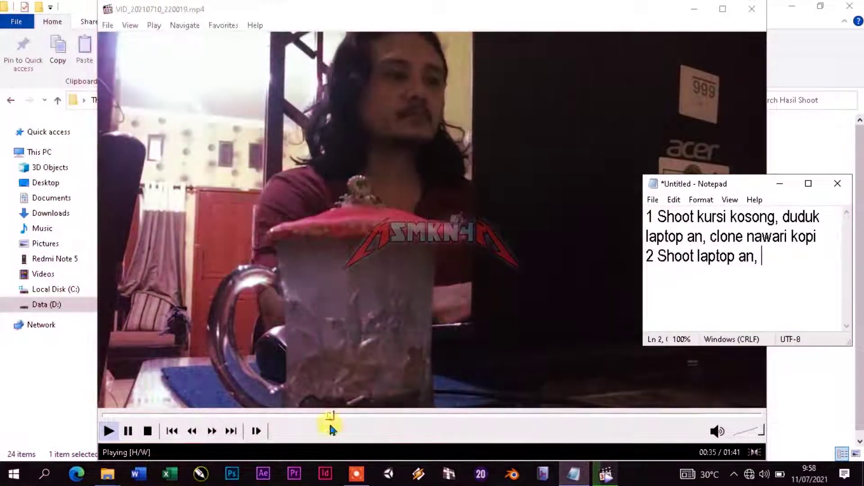
Skim through the next two clips to review their shots.
left_click(369, 417)
left_click(398, 416)
left_click(445, 416)
left_click(477, 417)
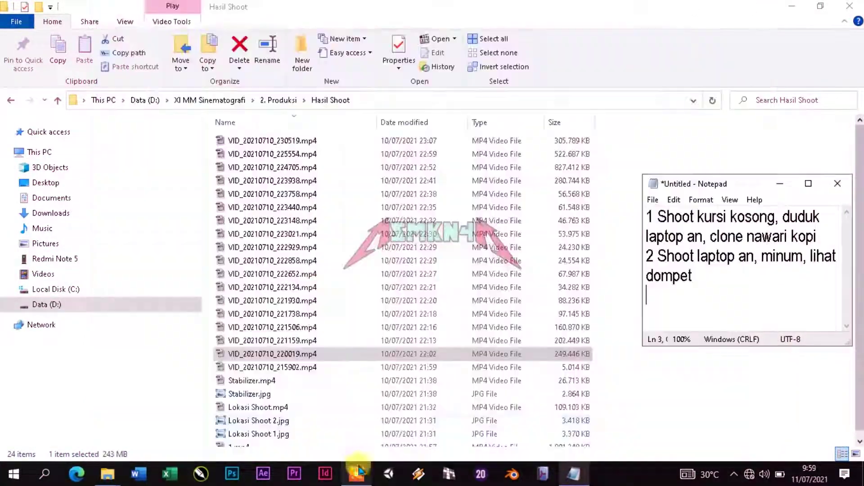
left_click(284, 354)
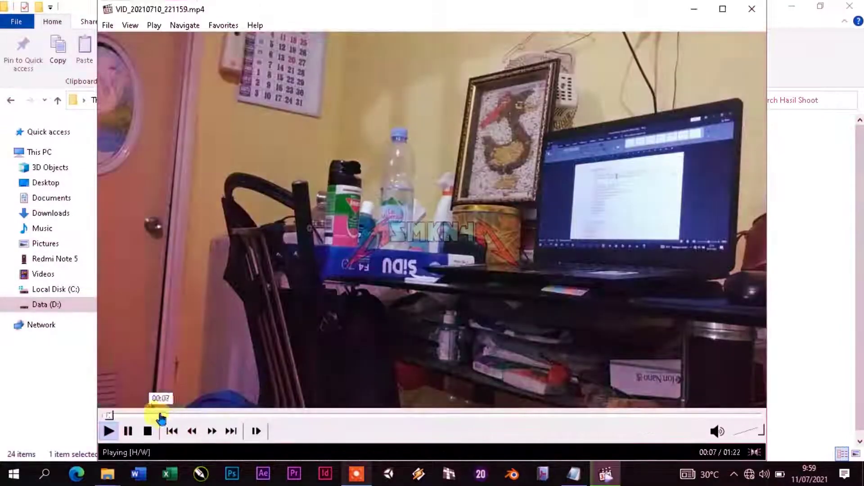
left_click(295, 414)
left_click(546, 414)
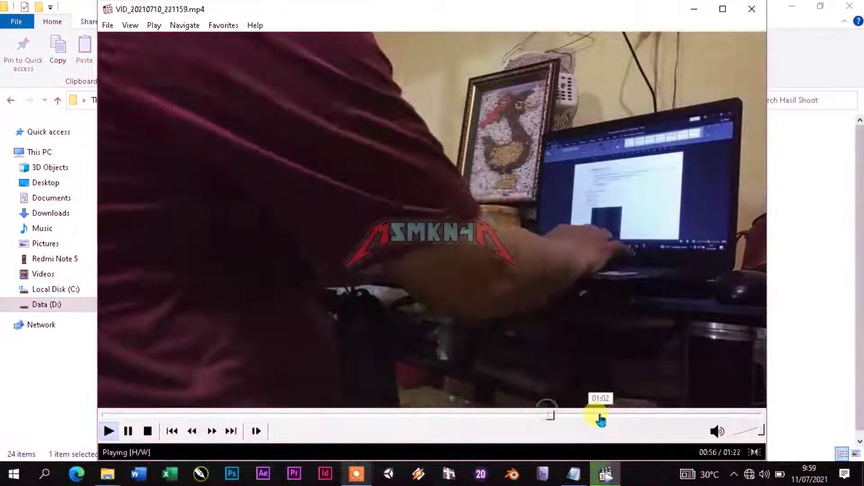
left_click(647, 415)
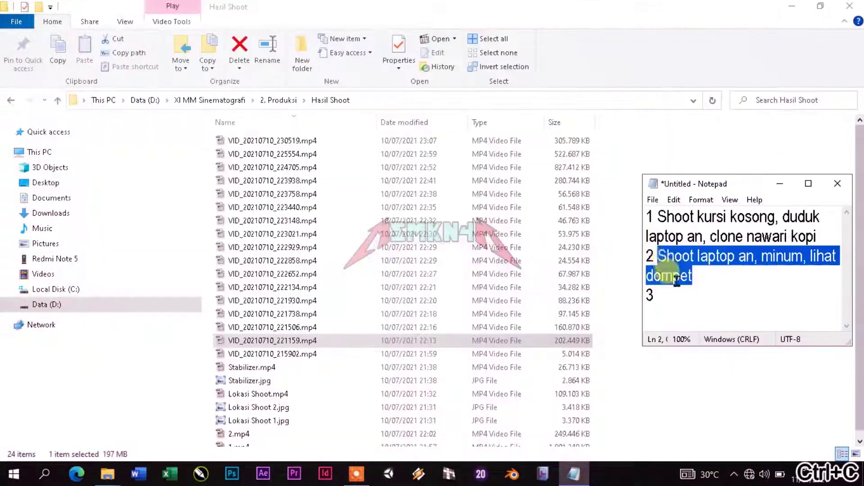
Reuse the previous description for shot 3 with '(ang', and rename VID_20210710_221159.mp4 to 3.mp4.
left_click(720, 296)
key("ctrl+v")
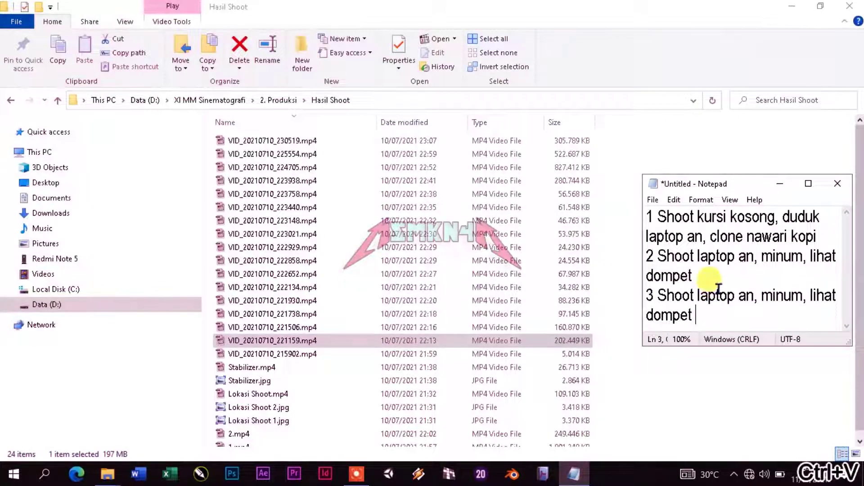
type("(angle lain")
left_click(257, 342)
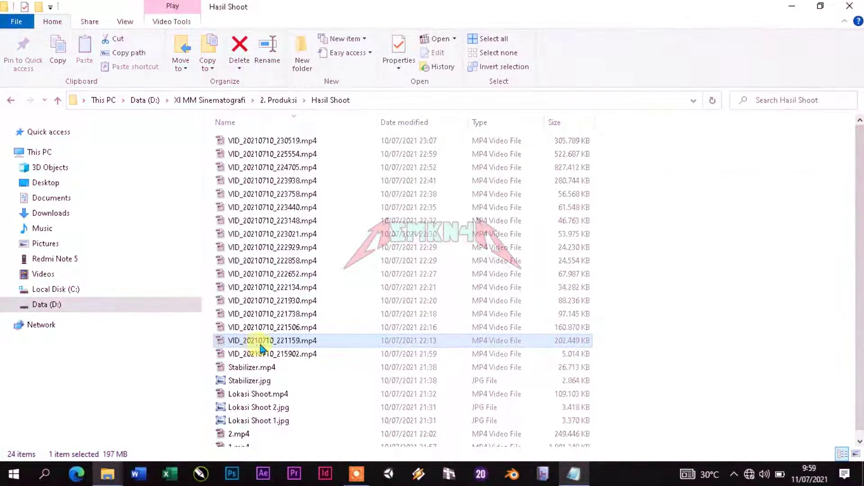
key("F2")
type("3")
key("Return")
Preview VID_20210710_221506.mp4 by skipping through it.
double_click(385, 332)
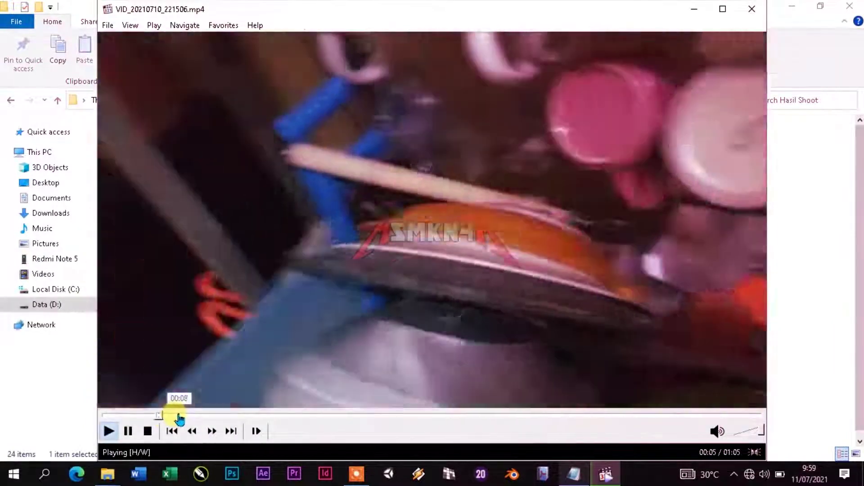
left_click(223, 414)
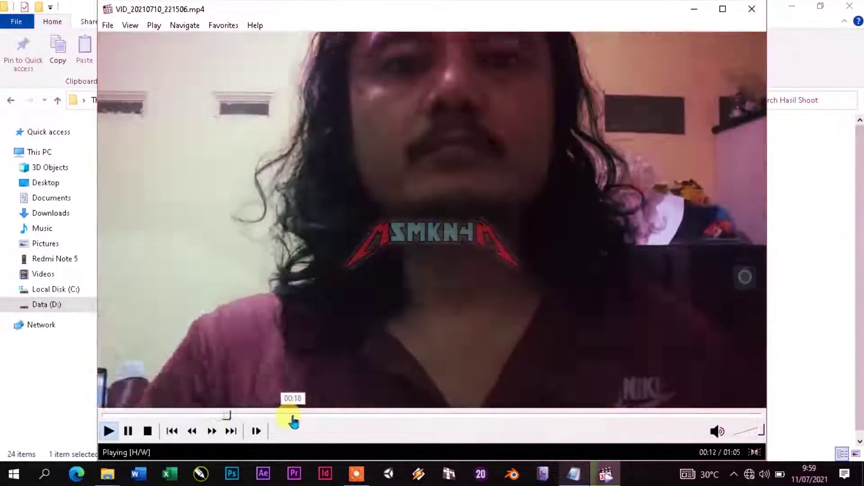
left_click(335, 414)
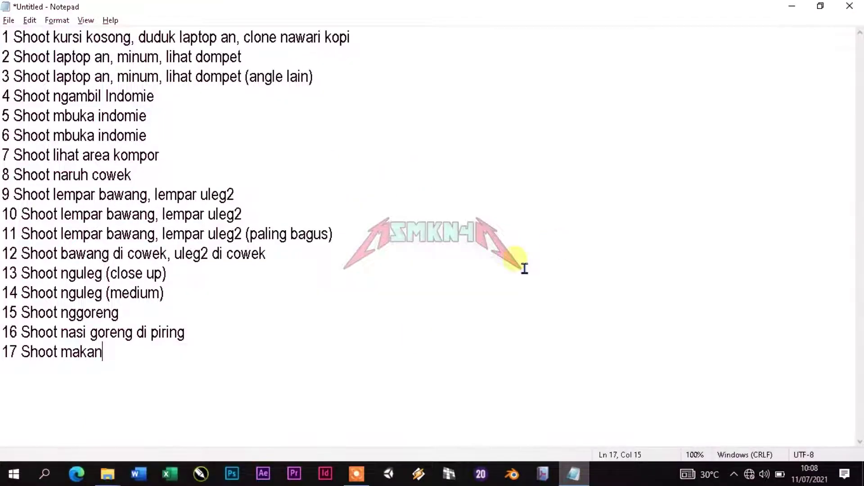
Save the notes as 'Keteranga…' in XI MM Sinematografi > 2. Produksi > Hasil Shoot, then launch Premiere.
key("ctrl+s")
scroll(68, 225, "down", 8)
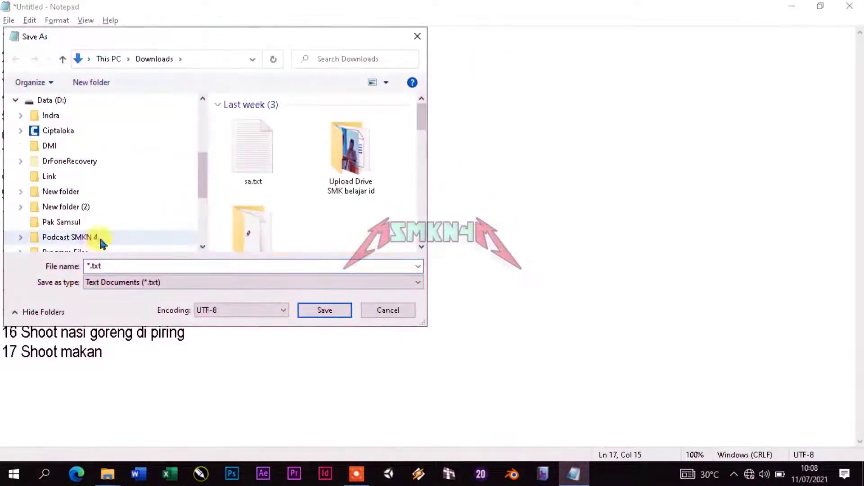
left_click(106, 208)
left_click(65, 222)
double_click(243, 131)
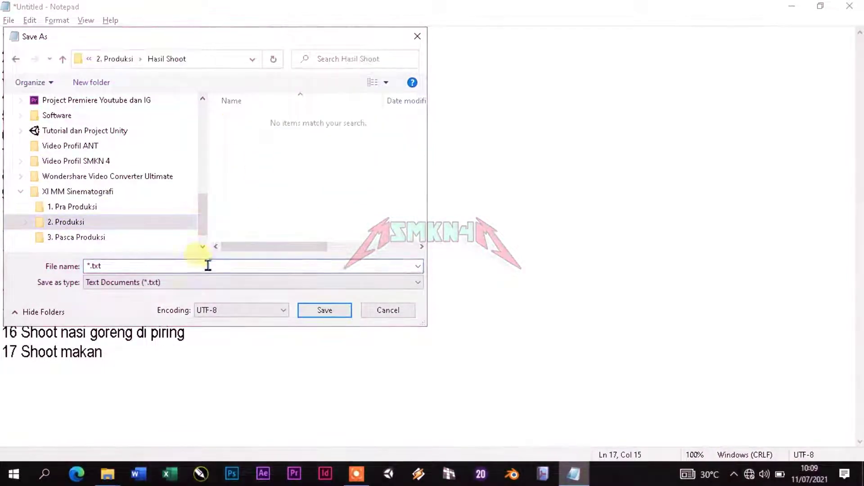
type("Keterangan Hasil S")
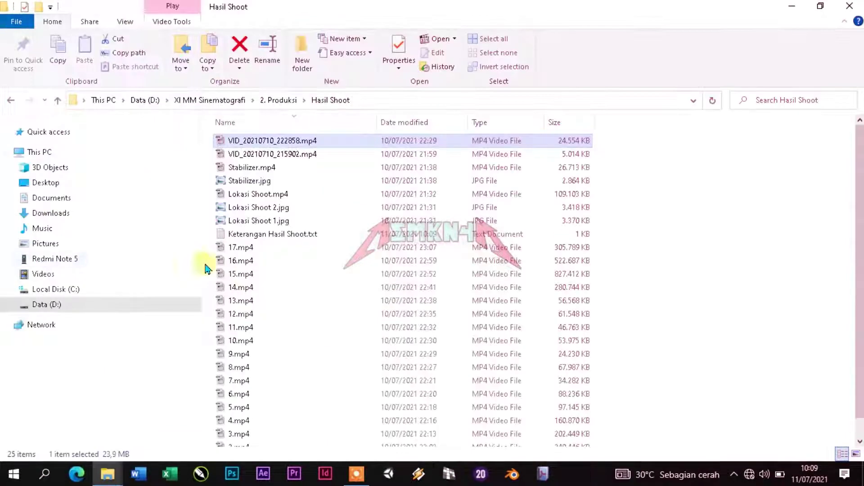
right_click(718, 162)
left_click(764, 206)
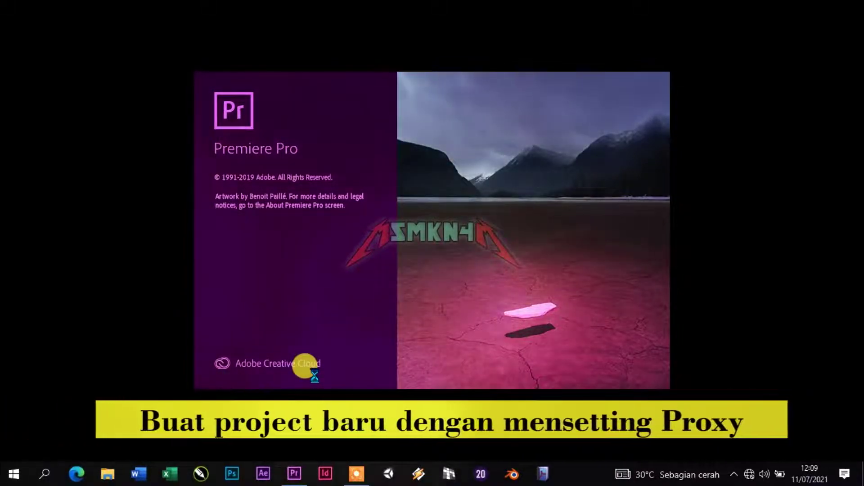
Start a new project stored in the 3. Pasca Produksi folder.
left_click(102, 172)
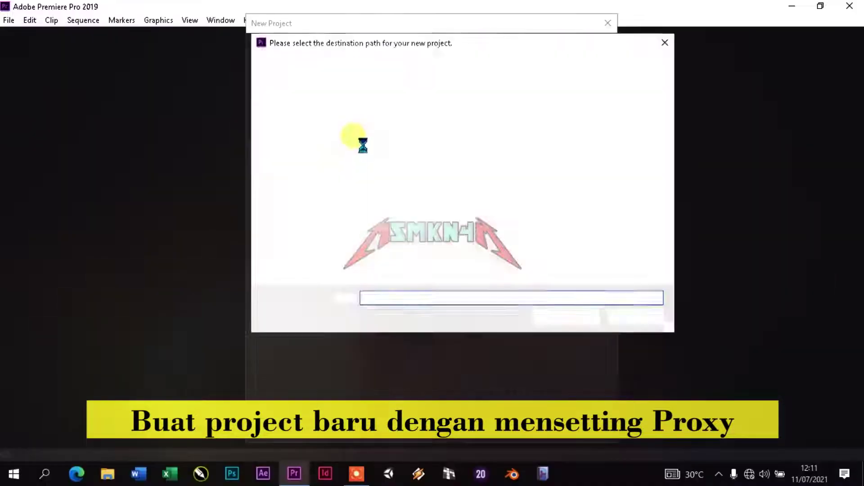
left_click(338, 187)
left_click(313, 258)
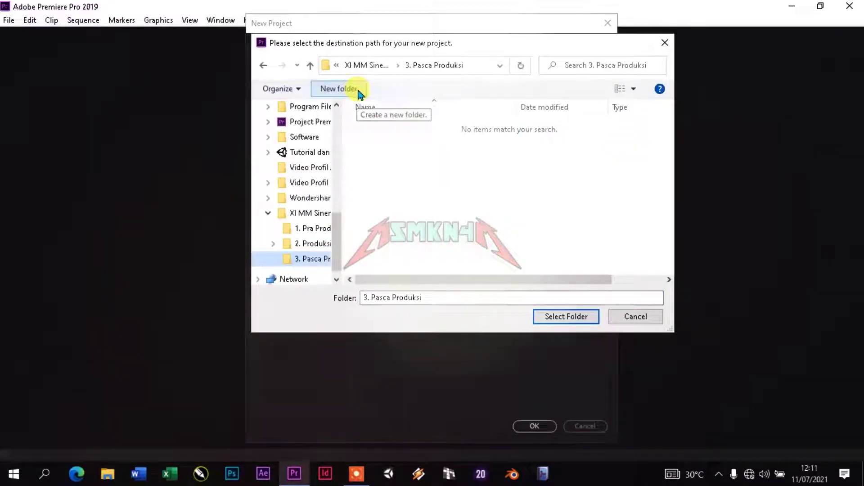
left_click(545, 322)
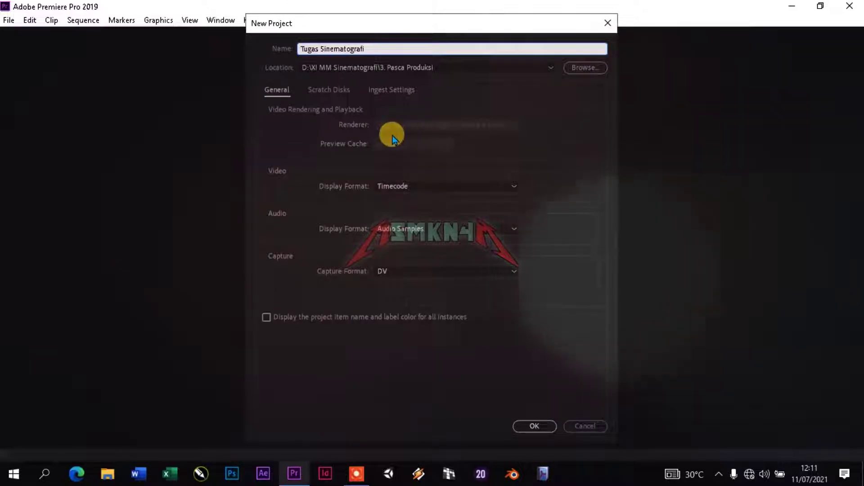
Turn on ingest with the Create Proxies action and choose a proxy preset.
left_click(339, 89)
left_click(404, 88)
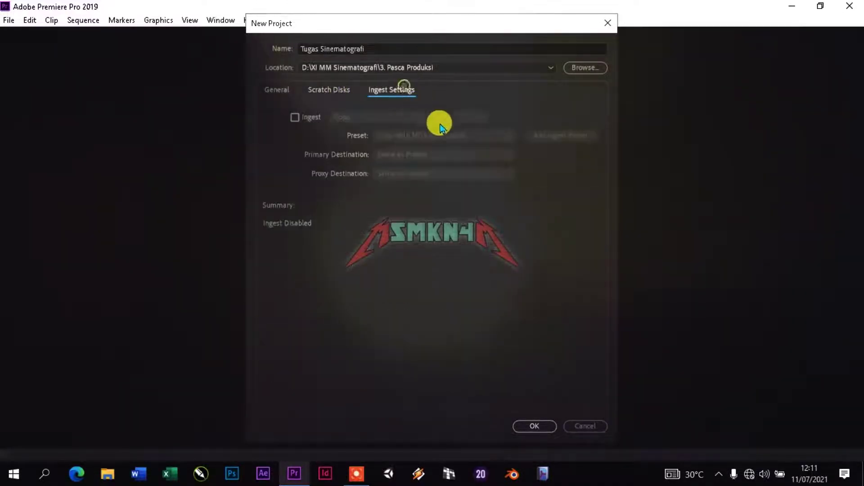
left_click(294, 117)
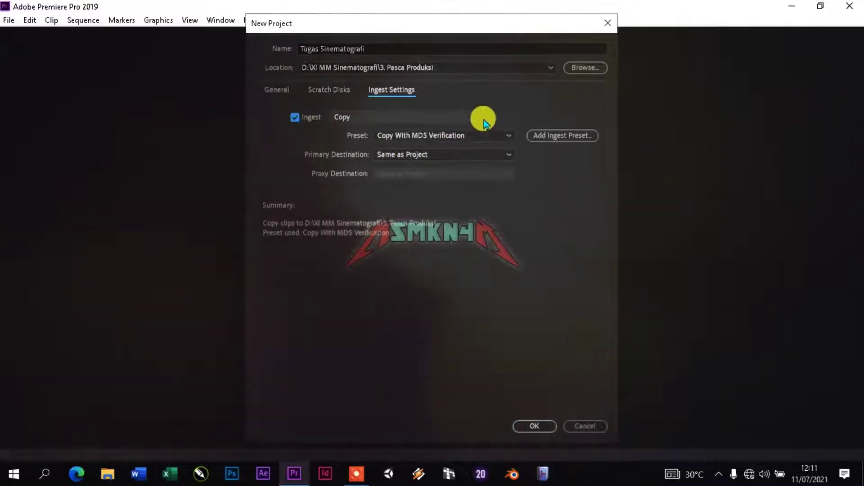
left_click(485, 122)
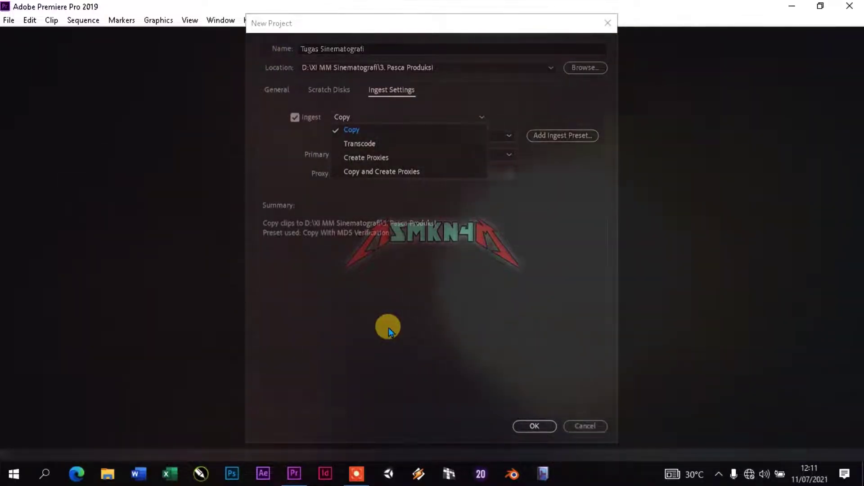
left_click(374, 160)
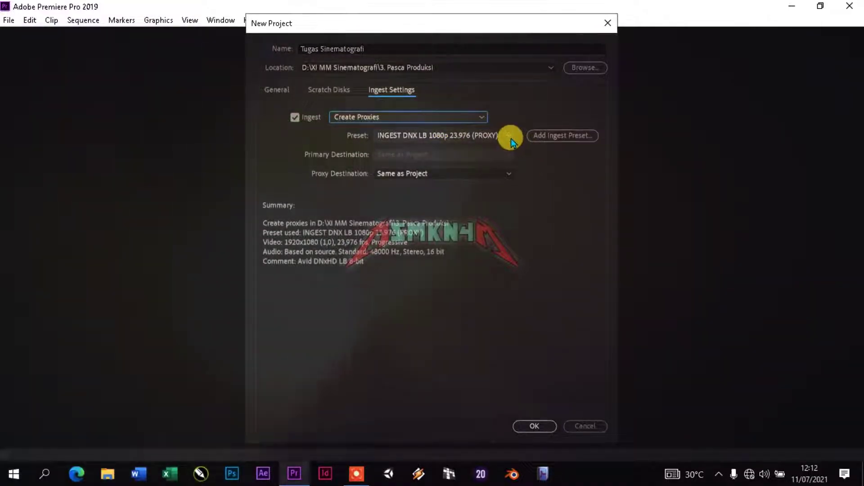
left_click(511, 139)
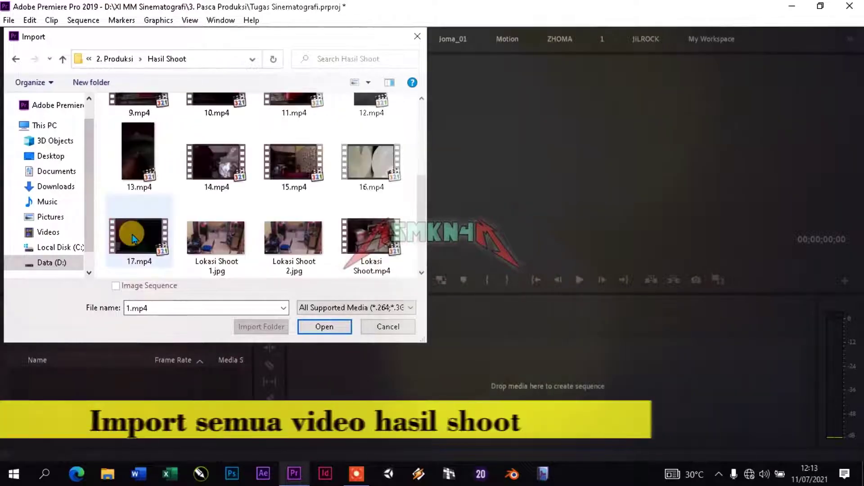
Import every clip from Hasil Shoot and check proxy progress in Media Encoder.
key("ctrl+a")
left_click(324, 327)
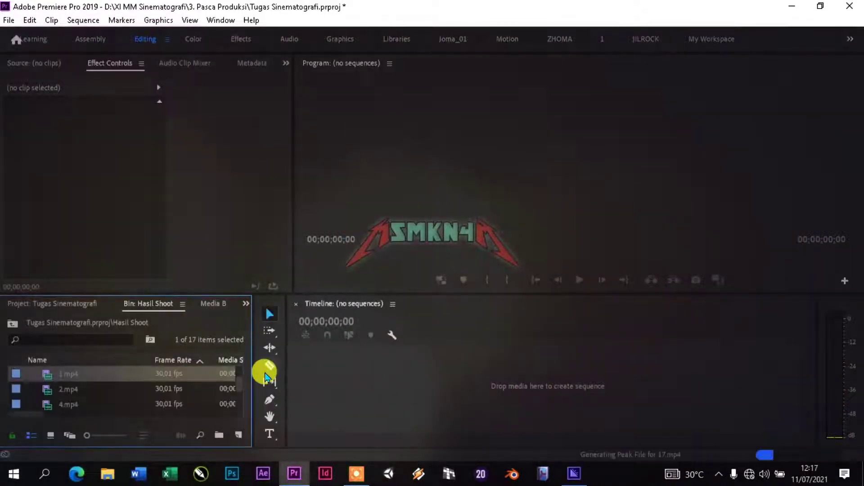
left_click(581, 479)
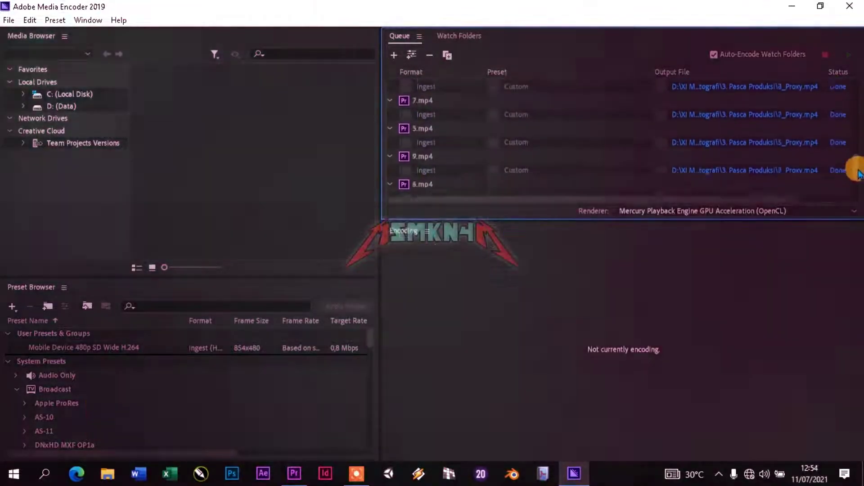
Confirm all proxy jobs are Done, minimize Media Encoder, and build sequence 1 from 1.mp4.
mouse_move(855, 146)
left_mouse_down()
mouse_move(859, 81)
mouse_move(854, 158)
left_mouse_up()
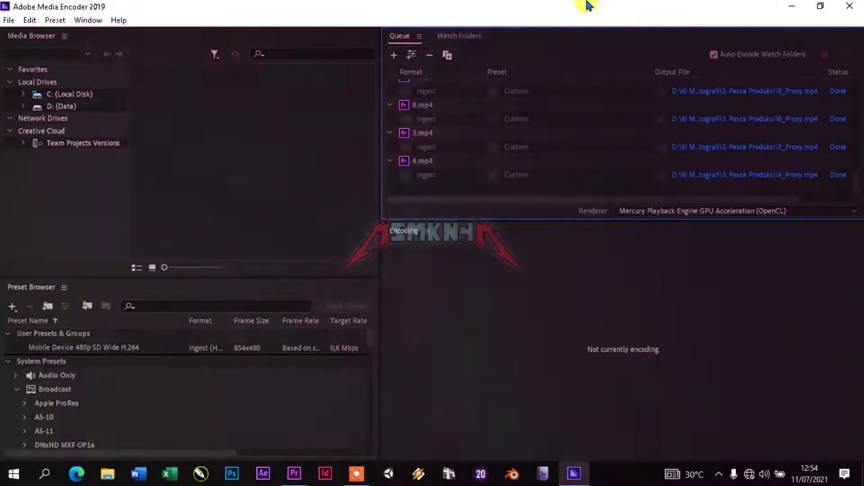
left_click(793, 6)
left_click_drag(58, 374, 550, 374)
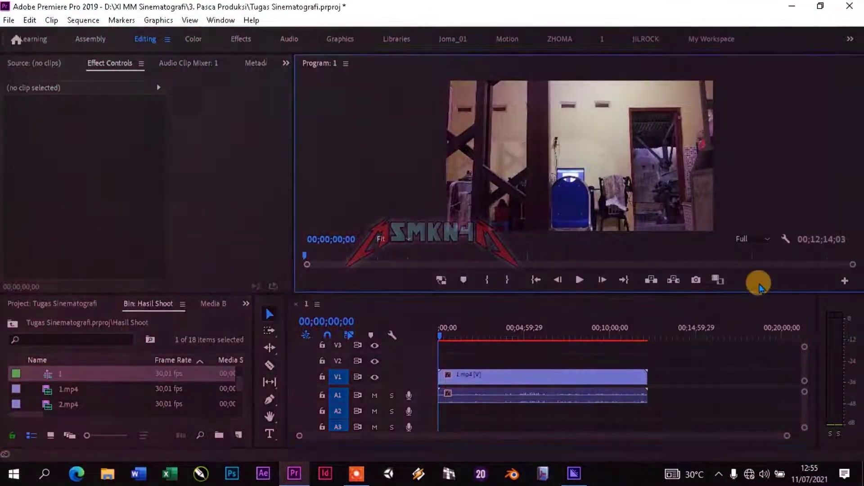
Add the Toggle Proxies button under the Program monitor and place 2.mp4 after 1.mp4.
left_click(845, 280)
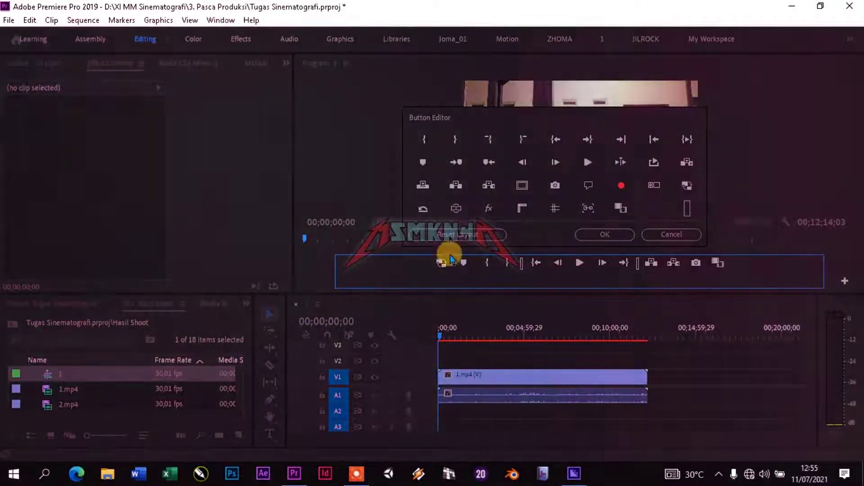
left_click(605, 234)
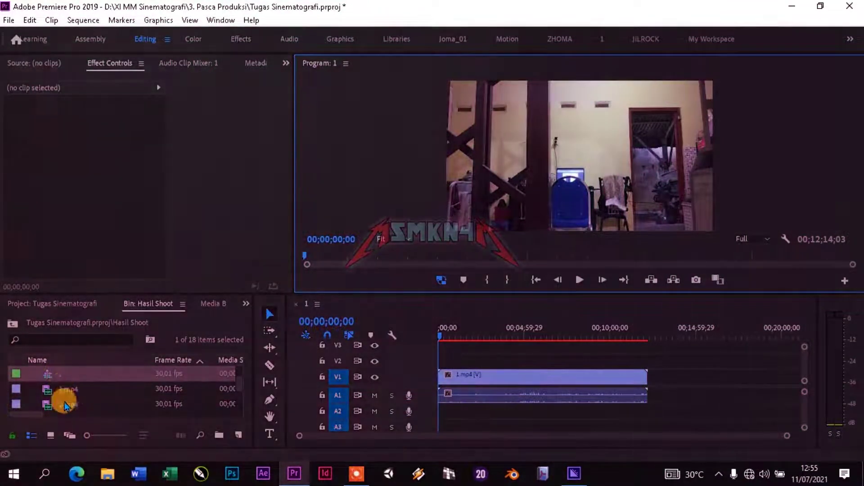
left_click_drag(50, 408, 712, 412)
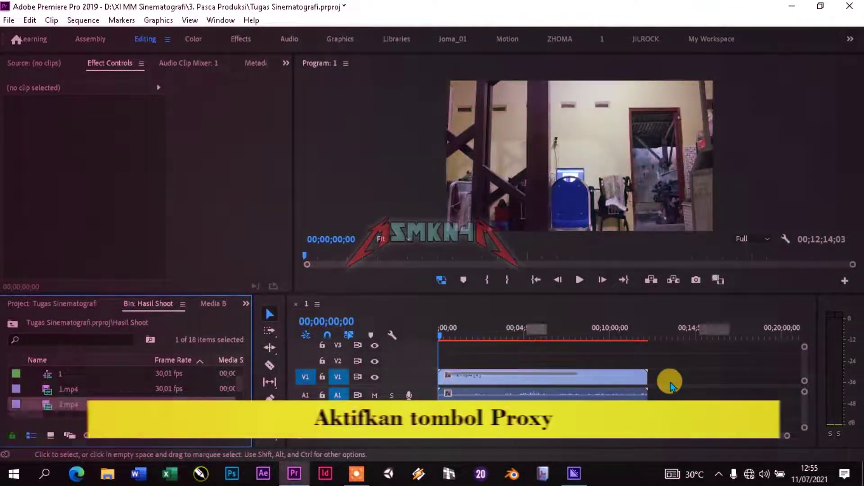
Append another clip to the sequence end and play back through the timeline to check.
left_click_drag(58, 404, 635, 379)
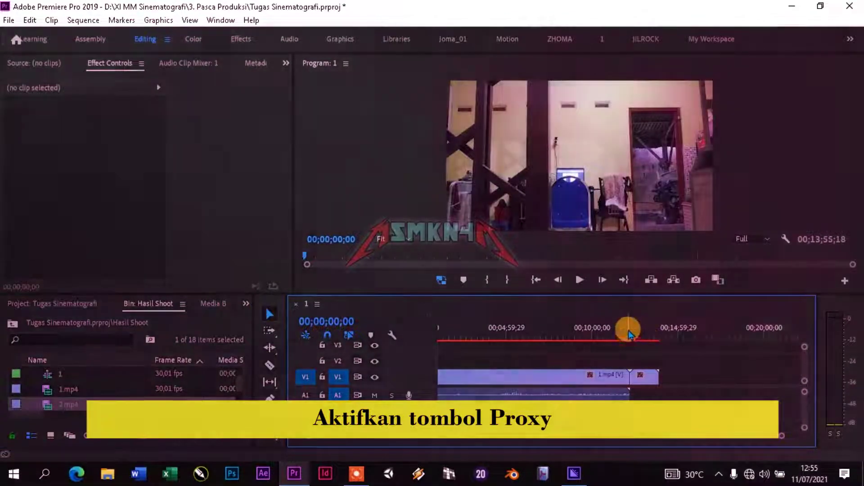
left_click(640, 331)
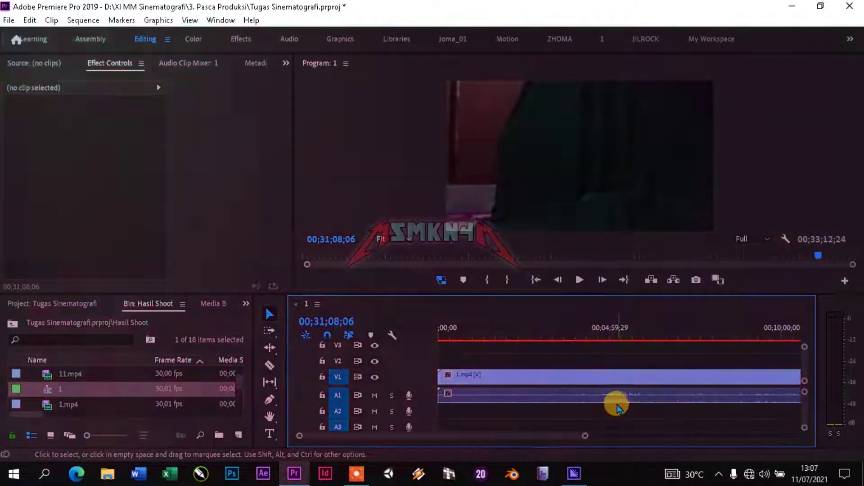
scroll(639, 373, "right", 6)
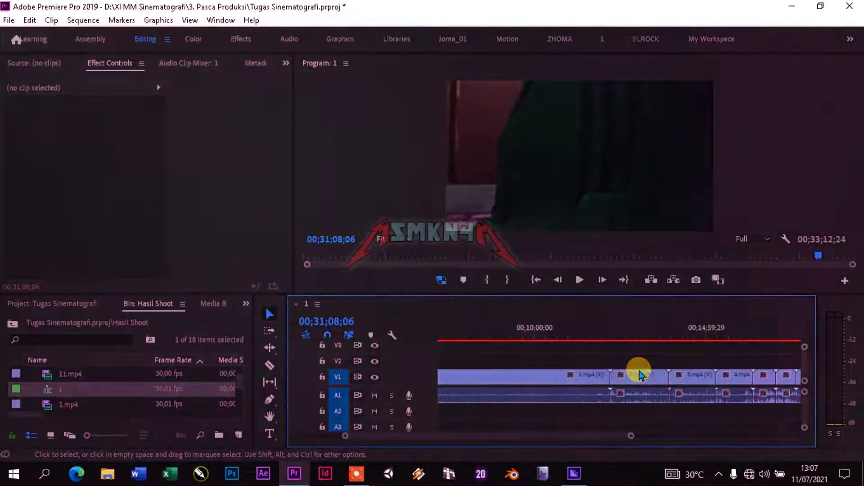
scroll(656, 385, "right", 2)
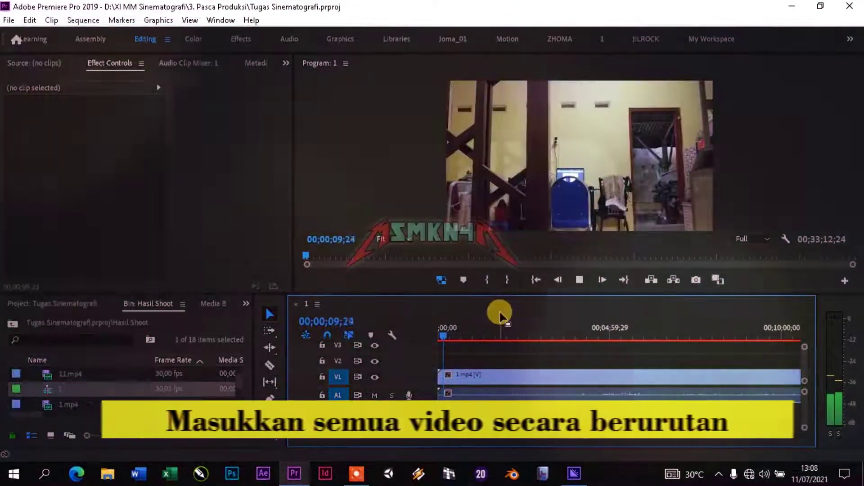
key("space")
left_click_drag(444, 341, 568, 336)
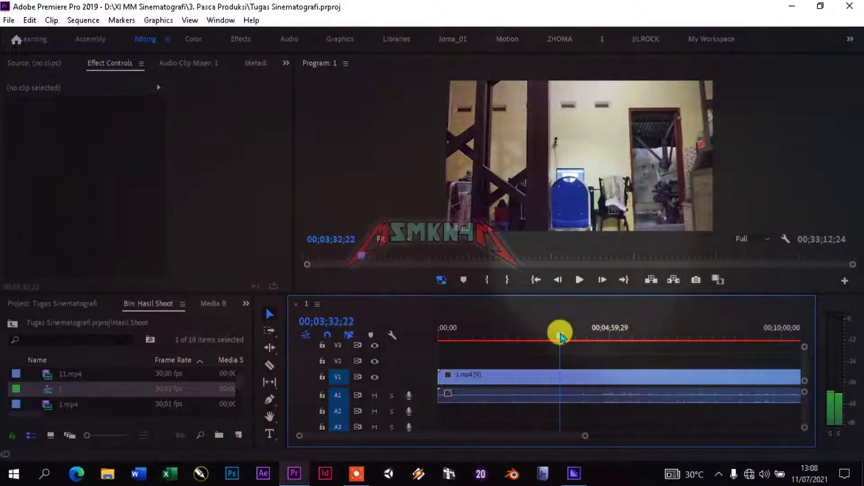
Play and scrub 1.mp4 around 00;03;57 to find the unwanted footage.
key("space")
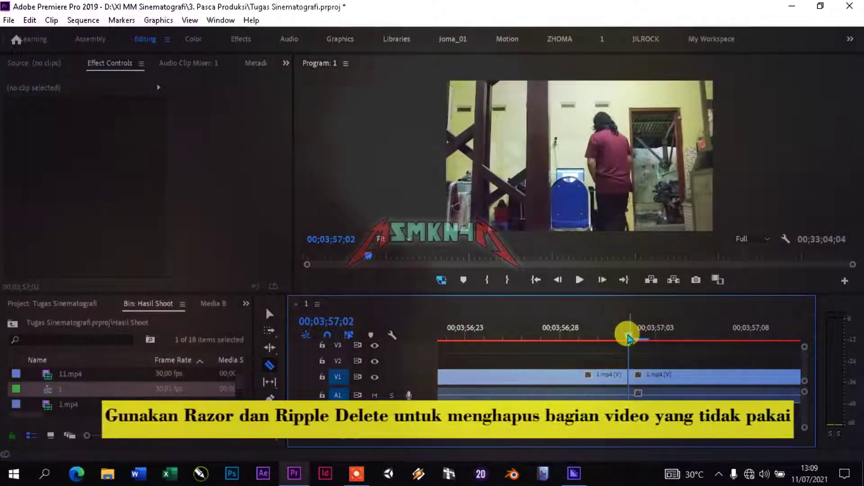
left_click_drag(628, 338, 665, 340)
scroll(660, 335, "down", 5)
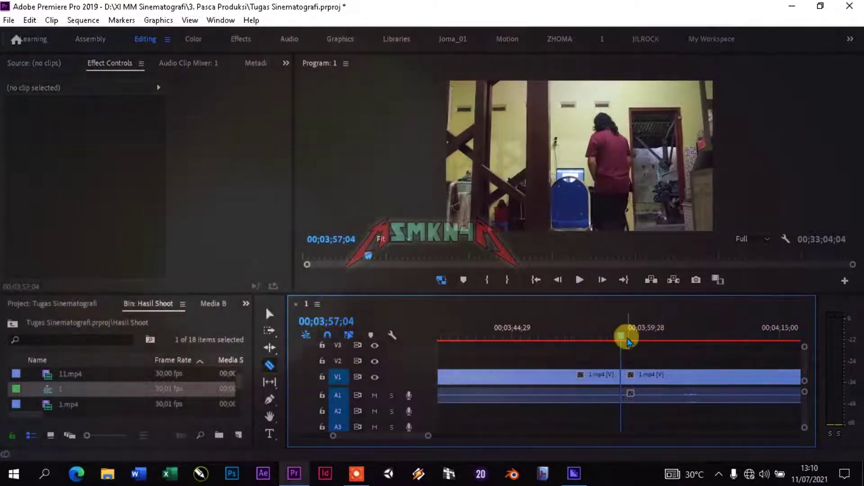
left_click_drag(624, 337, 697, 356)
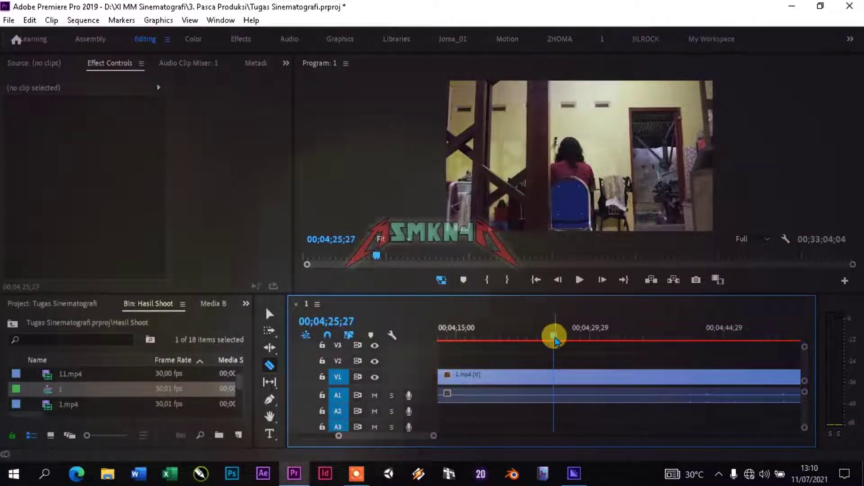
Razor-cut 1.mp4 at 00;04;56;19 and ripple-delete the piece back to 00;03;57.
left_click_drag(583, 338, 686, 323)
scroll(687, 324, "down", 5)
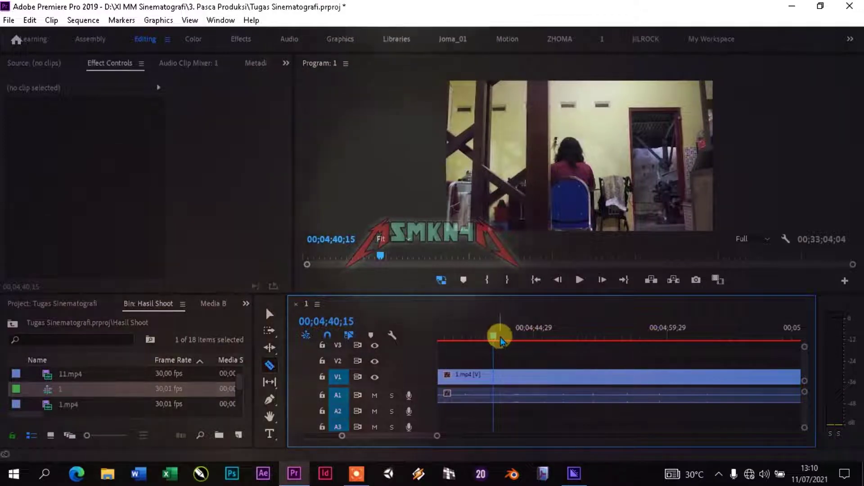
left_click_drag(495, 339, 637, 328)
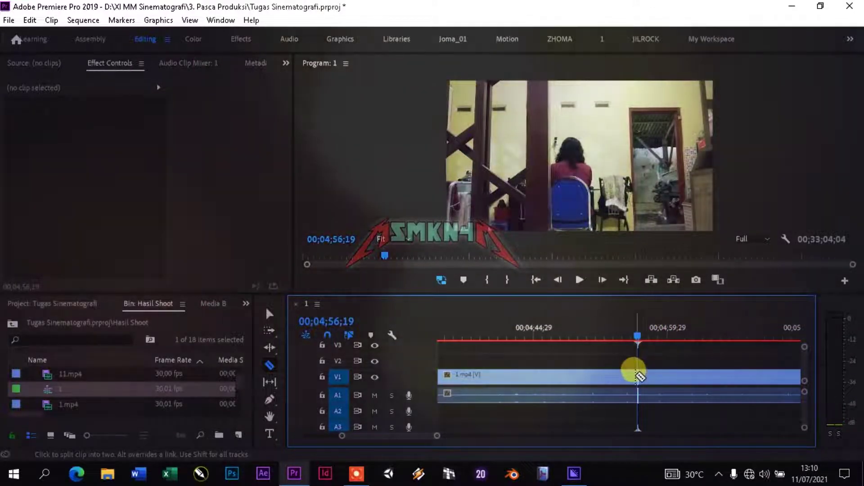
key("=")
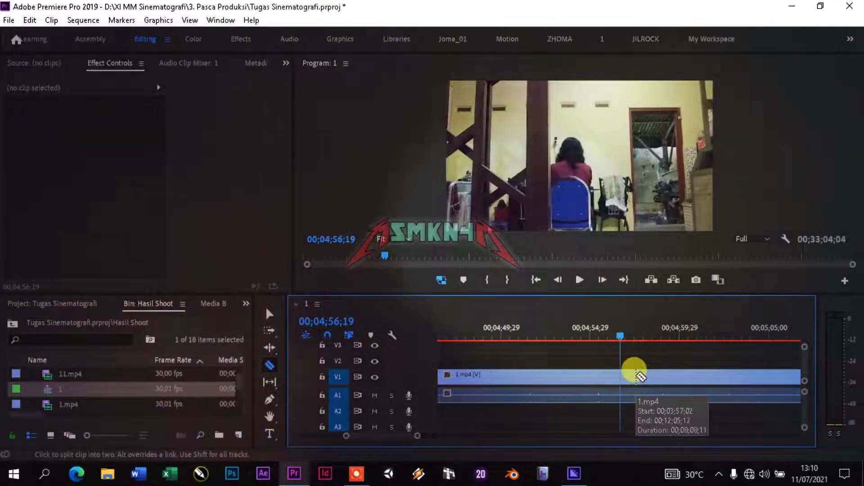
key("=")
key("=")
key("=")
key("=")
key("=")
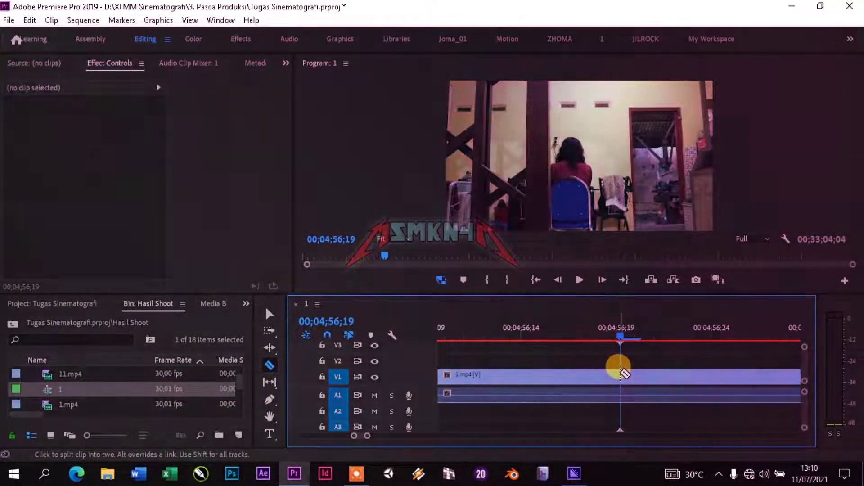
left_click(621, 374)
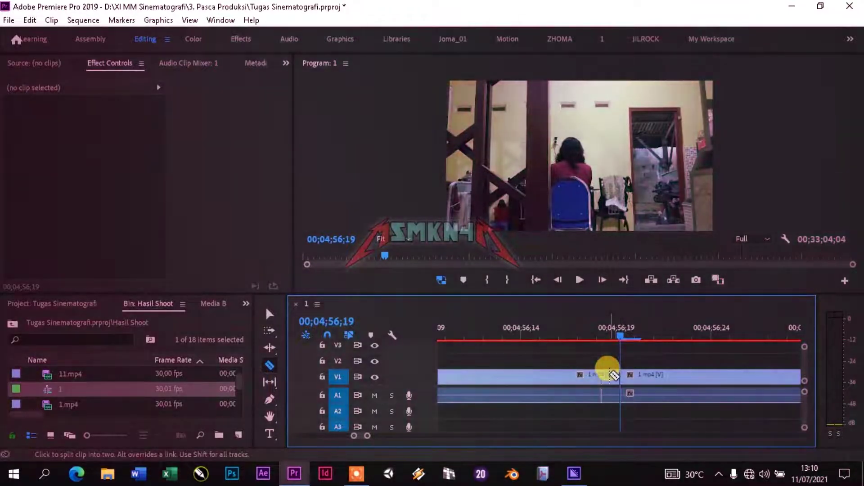
right_click(544, 379)
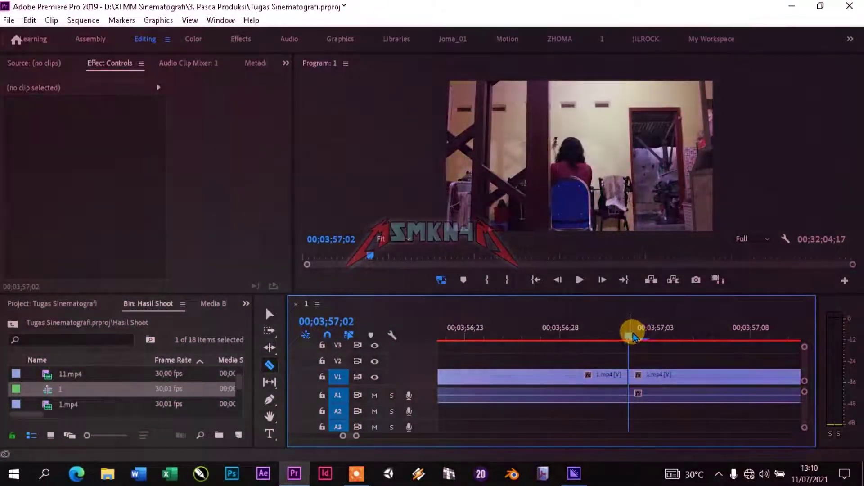
scroll(634, 337, "down", 6)
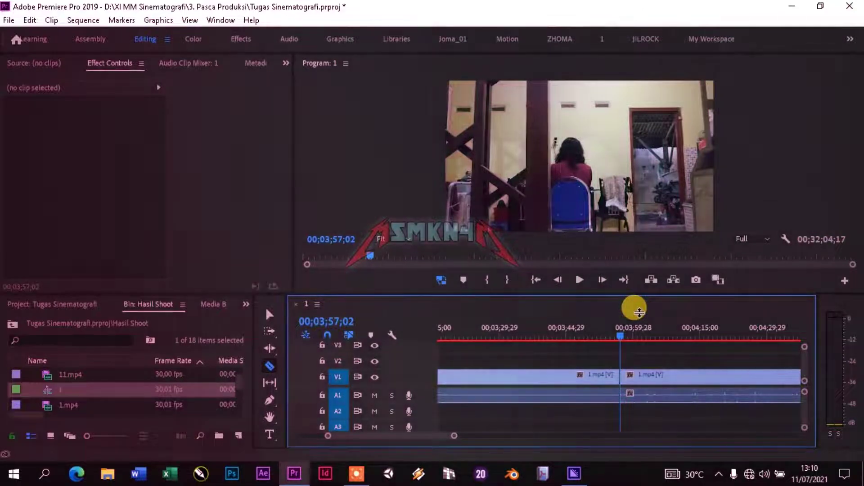
Enlarge the monitor and video tracks, then undo the removal so the sequence returns to 00;33;04;04.
left_click_drag(639, 311, 639, 329)
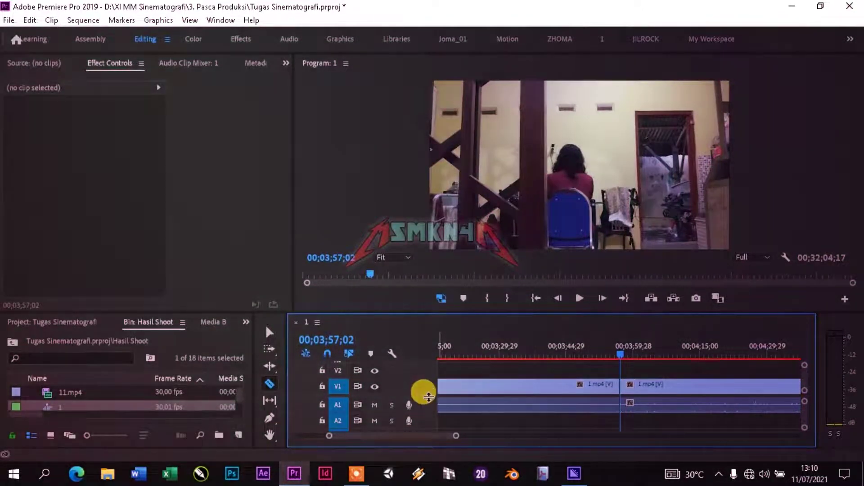
left_click_drag(428, 397, 425, 423)
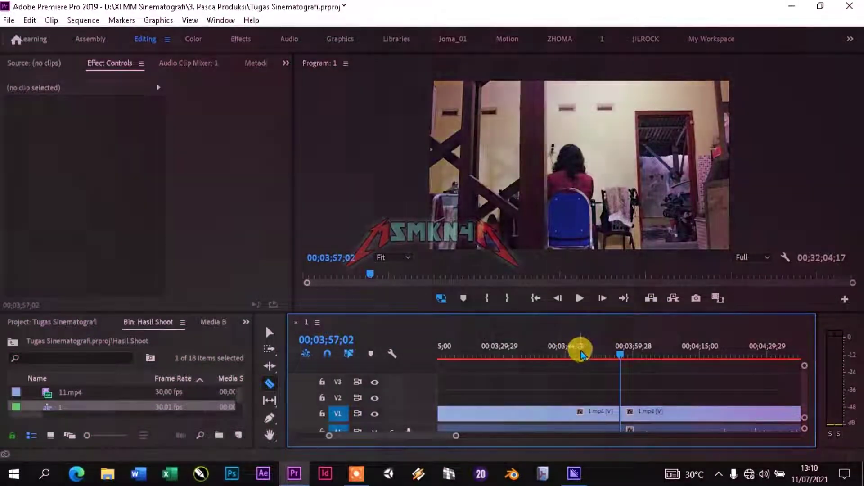
left_click(557, 353)
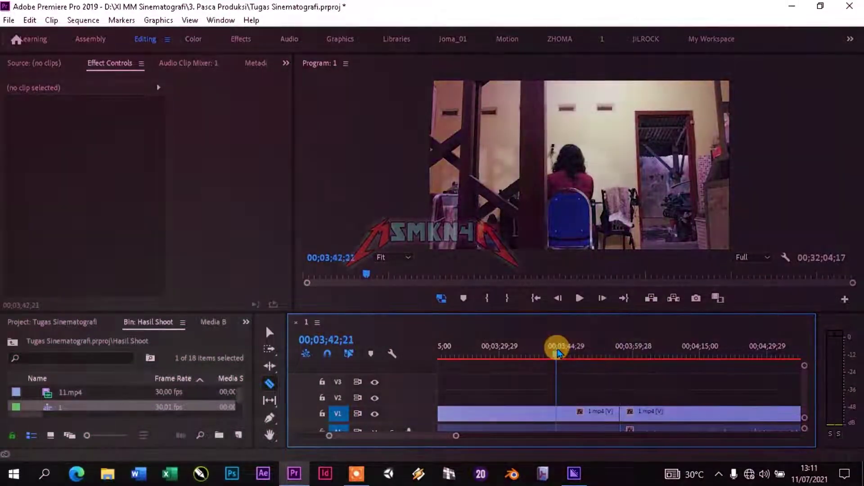
left_click_drag(557, 355, 633, 356)
key("ctrl+z")
key("minus")
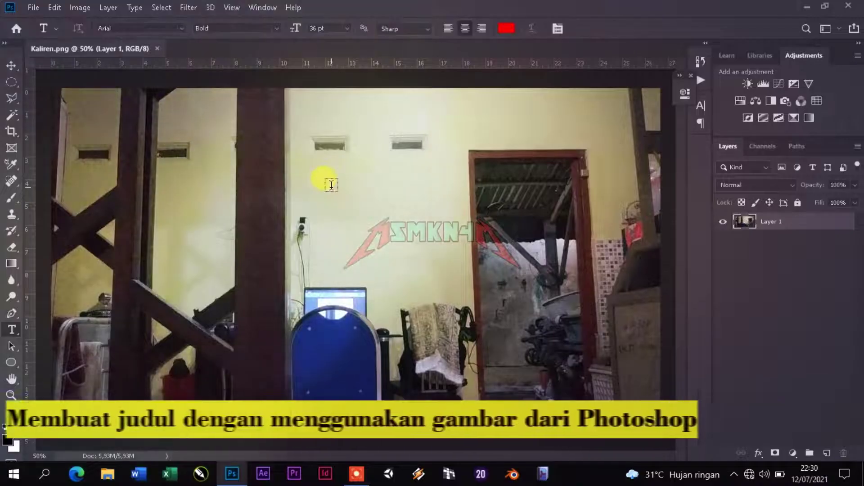
Add a KALIREN text layer to the image and enlarge its font size.
left_click(330, 183)
type("KALIREN")
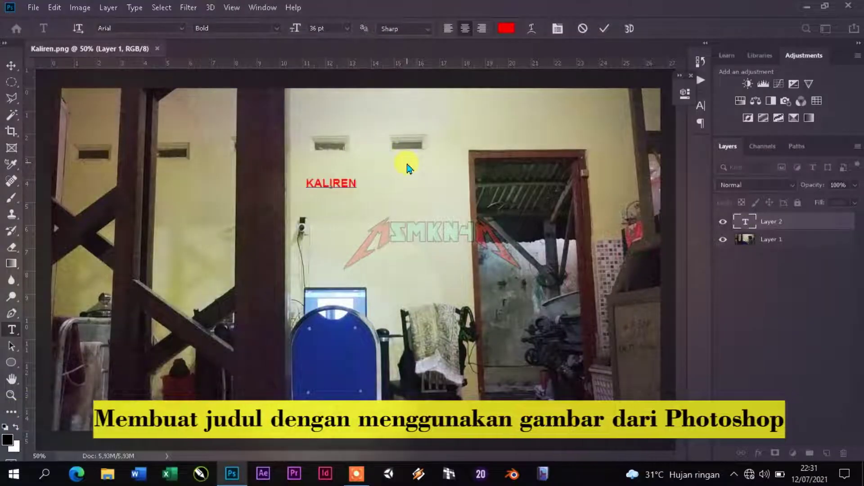
key("ctrl+a")
key("ctrl+shift+period")
key("ctrl+shift+period")
key("ctrl+shift+period")
key("ctrl+shift+period")
key("ctrl+shift+period")
key("ctrl+shift+period")
key("ctrl+shift+period")
key("ctrl+shift+period")
key("ctrl+shift+period")
key("ctrl+shift+period")
key("ctrl+shift+period")
key("ctrl+shift+period")
key("ctrl+shift+period")
key("ctrl+shift+period")
key("ctrl+shift+period")
key("ctrl+shift+period")
key("ctrl+shift+period")
key("ctrl+shift+period")
key("ctrl+Return")
key("ctrl+t")
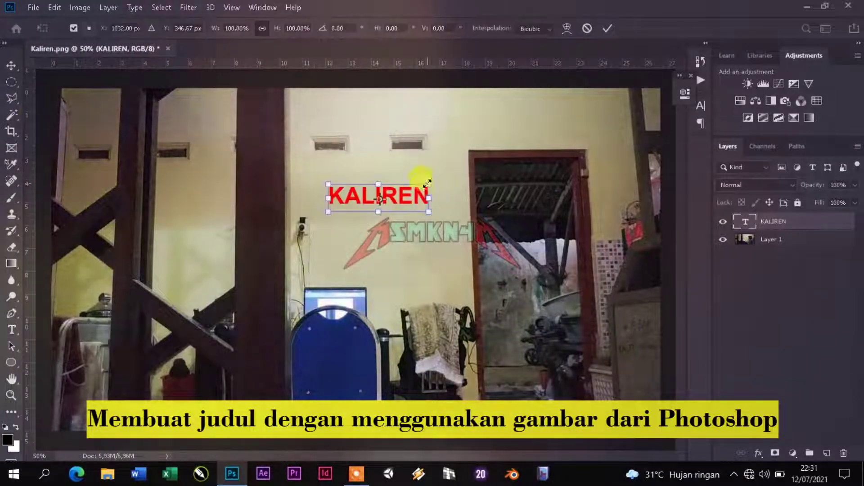
key("Escape")
Adjust the KALIREN title's size and set its font to Catharsis Cargo.
double_click(418, 196)
left_click_drag(294, 28, 235, 24)
left_click(11, 66)
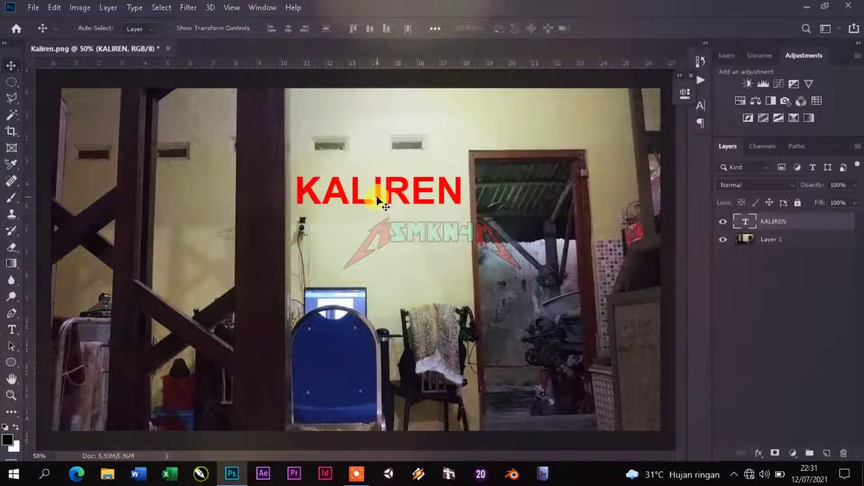
double_click(378, 200)
left_click(181, 28)
left_click(154, 149)
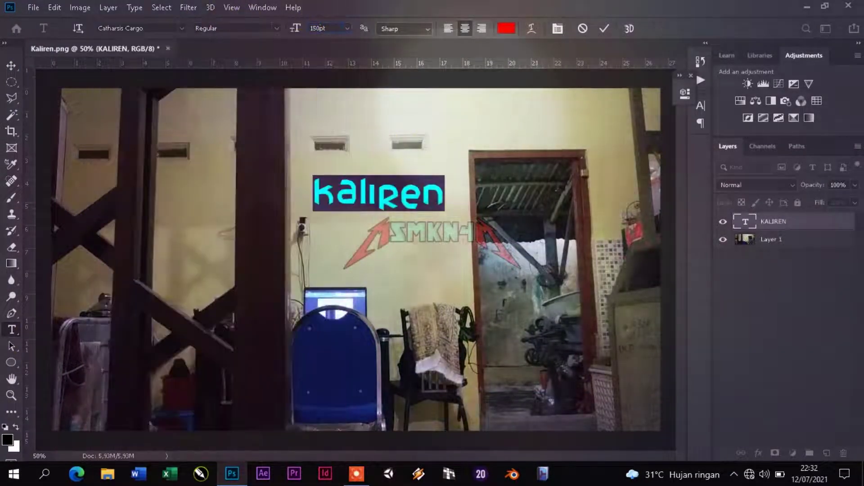
key("ctrl+Return")
key("v")
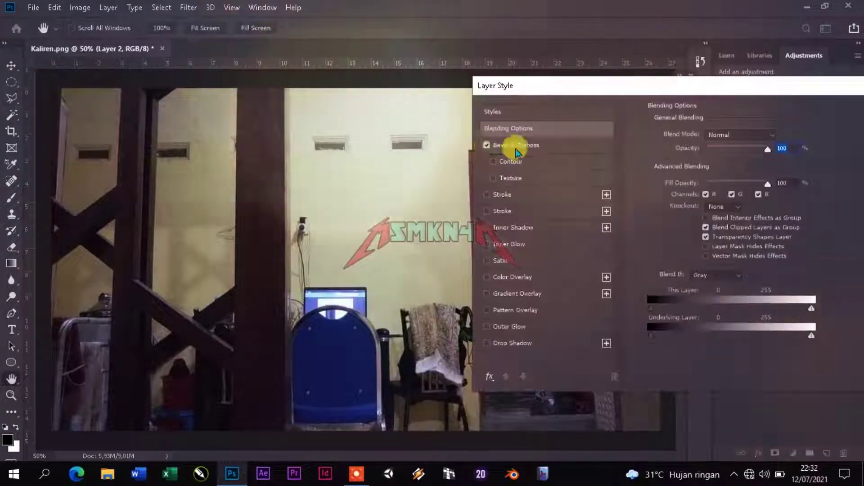
Give the title an Outer Bevel style of Bevel & Emboss with Depth 1000%.
left_click(516, 145)
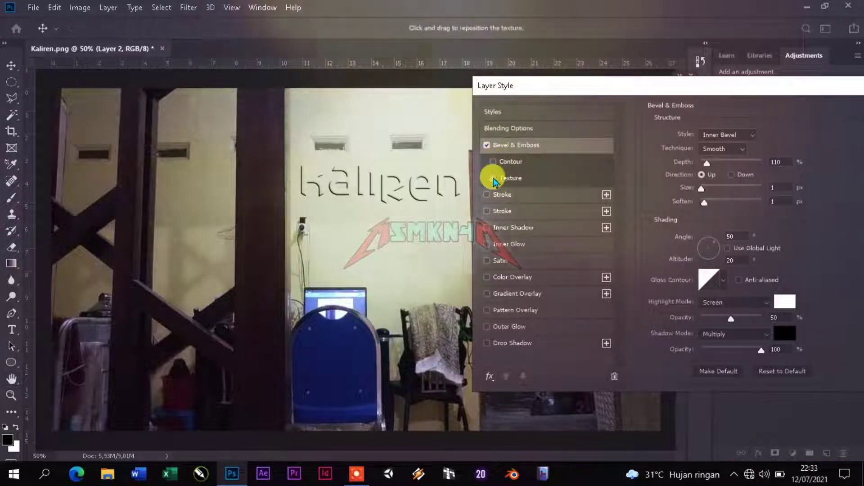
scroll(738, 133, "down", 3)
left_click(733, 134)
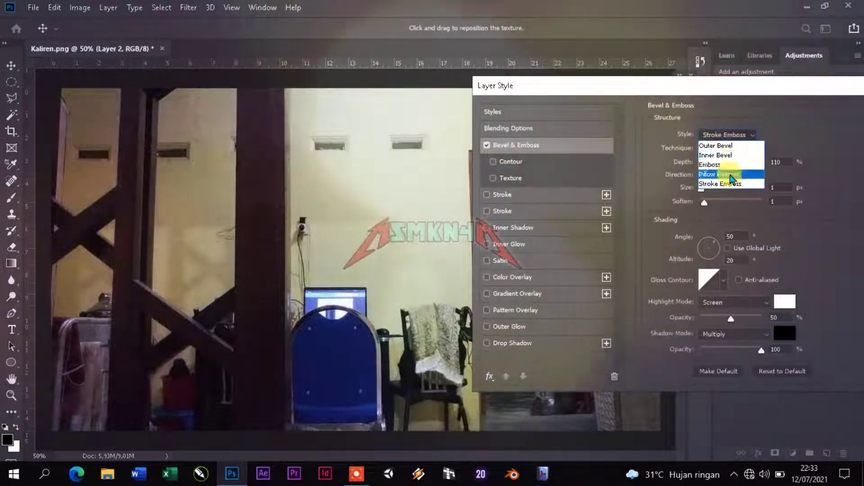
left_click(716, 145)
mouse_move(714, 162)
left_mouse_down()
mouse_move(704, 167)
mouse_move(704, 188)
mouse_move(762, 202)
mouse_move(738, 204)
left_mouse_up()
Add a white 6 px outline stroke, apply the layer style, and save as Kaliren.psd.
left_click(487, 195)
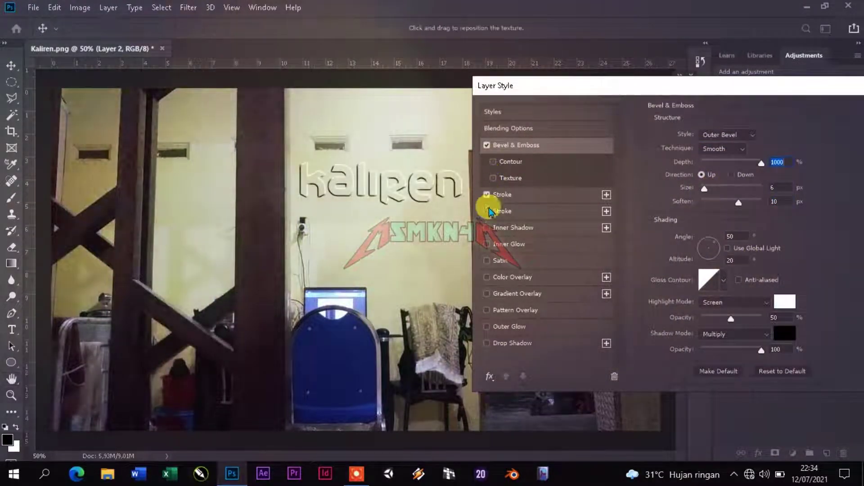
left_click(502, 194)
left_click(606, 194)
mouse_move(701, 134)
left_mouse_down()
mouse_move(716, 135)
mouse_move(699, 136)
left_mouse_up()
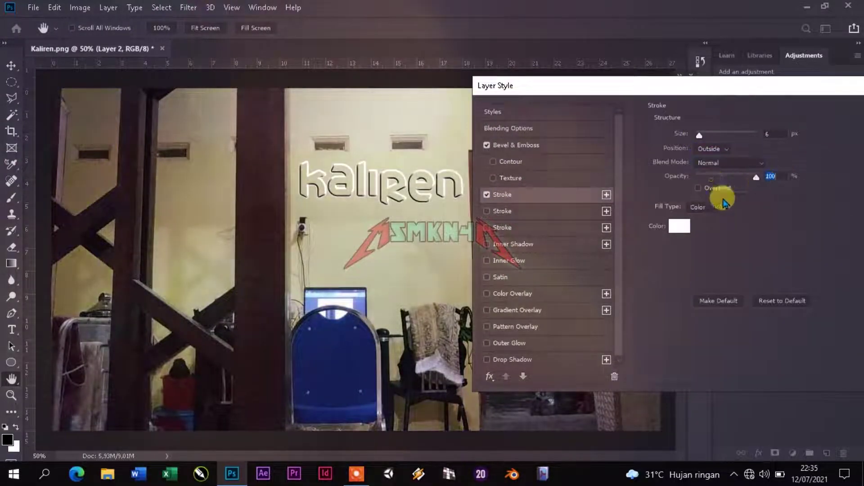
left_click(679, 226)
left_click(747, 128)
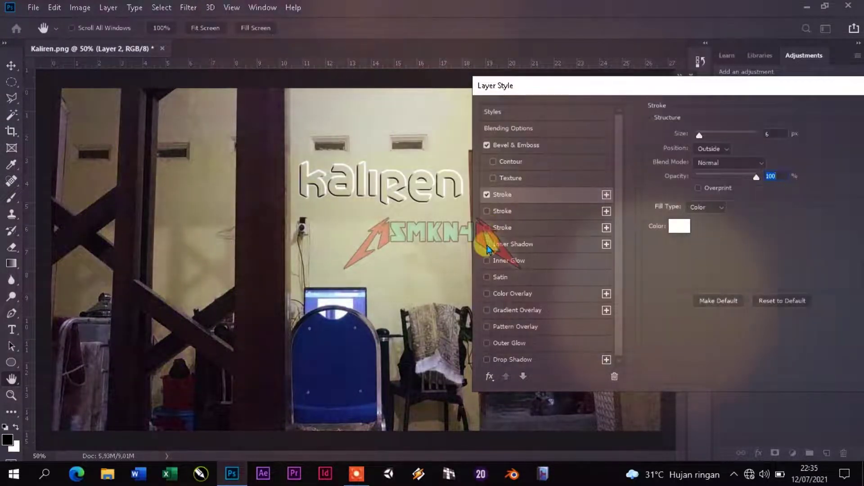
key("Return")
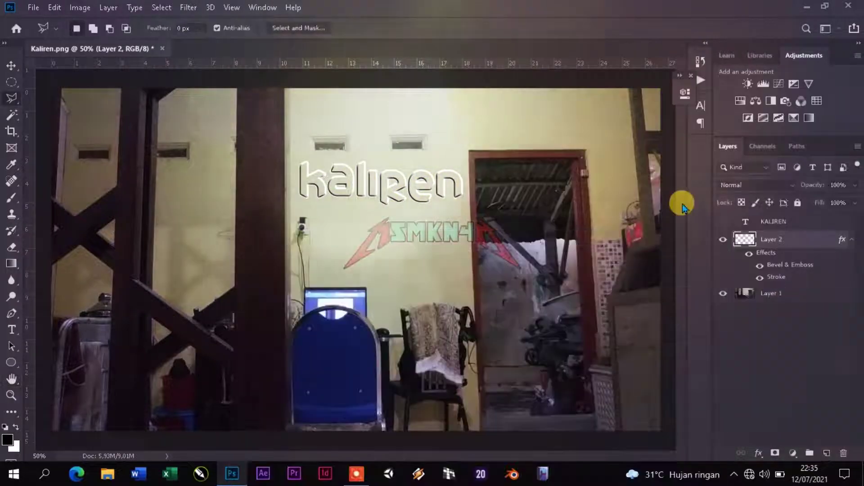
key("ctrl+s")
Insert Kaliren2.png at the start of the sequence and move it up to track V2.
left_click(579, 126)
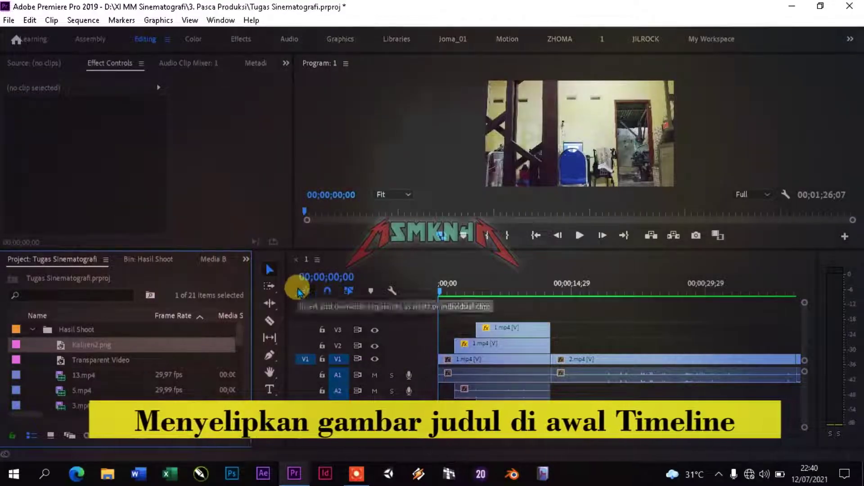
right_click(72, 347)
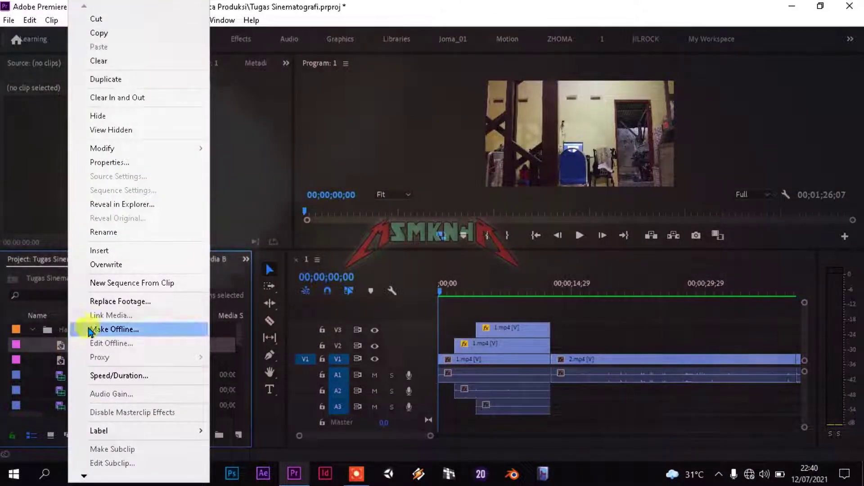
left_click(151, 251)
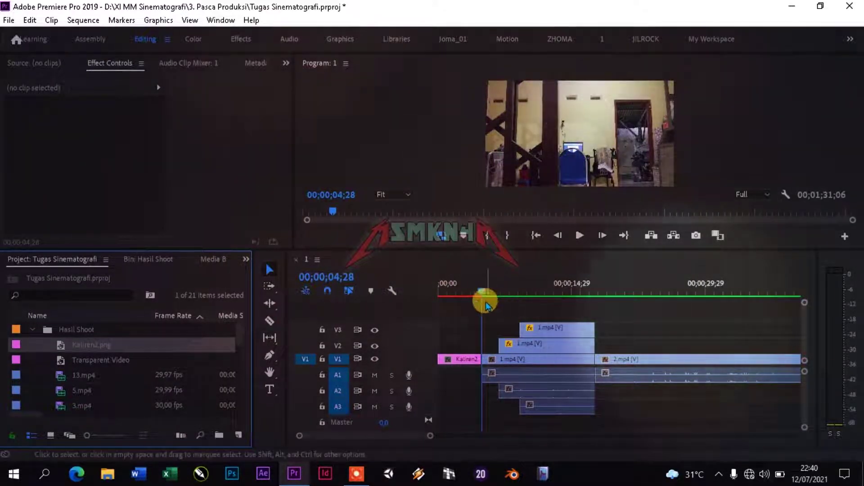
left_click_drag(481, 293, 466, 293)
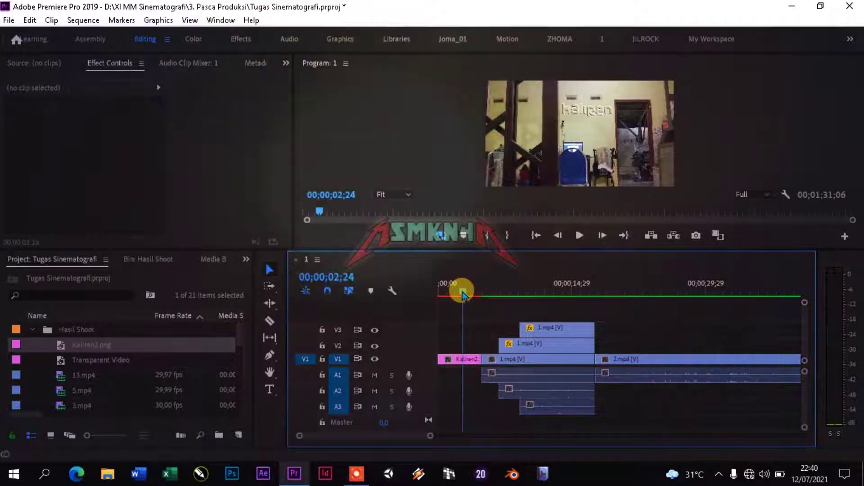
left_click_drag(454, 356, 455, 351)
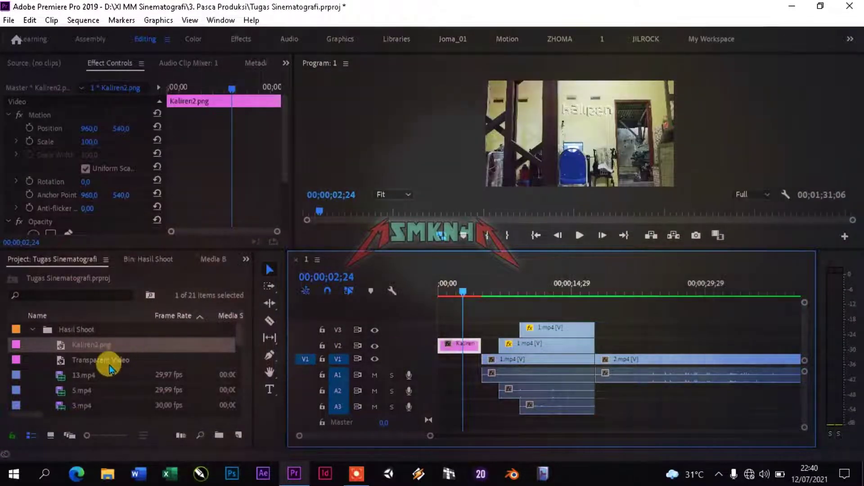
Clear the Transparent Video item from the project.
scroll(110, 367, "down", 5)
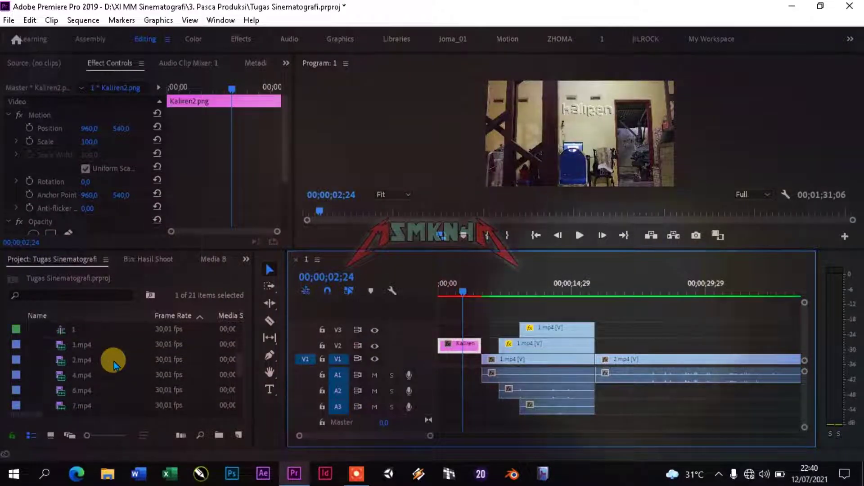
scroll(113, 362, "down", 3)
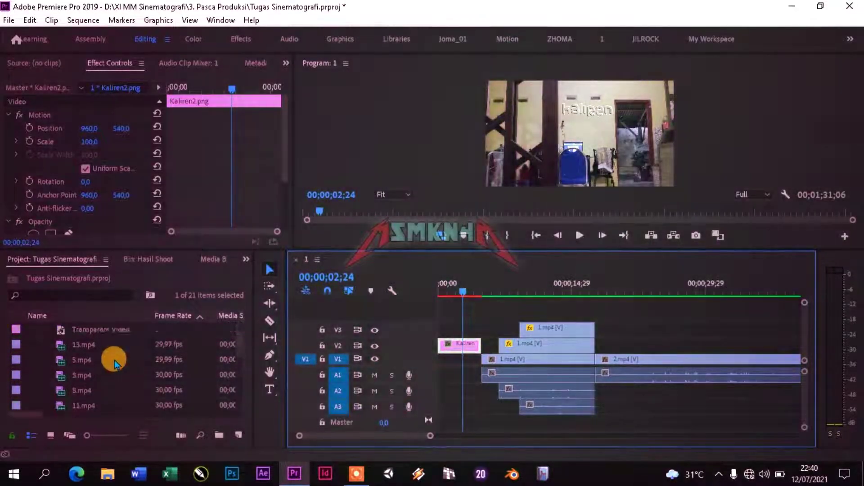
scroll(114, 361, "up", 1)
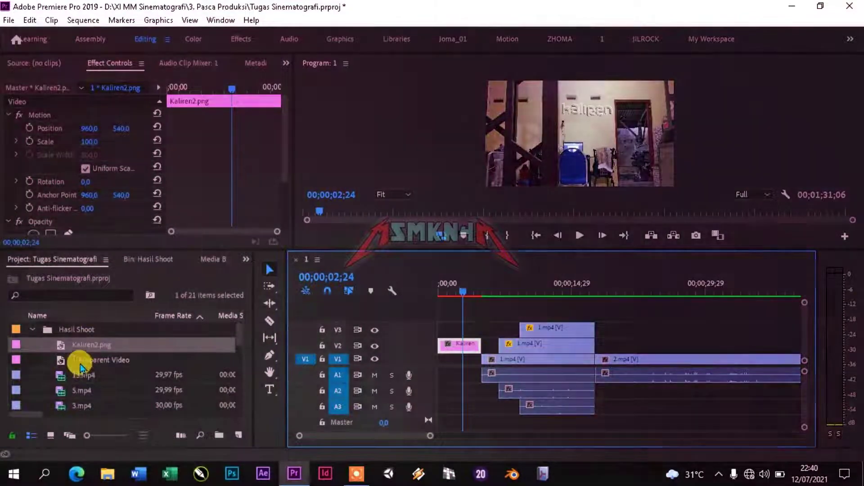
right_click(81, 363)
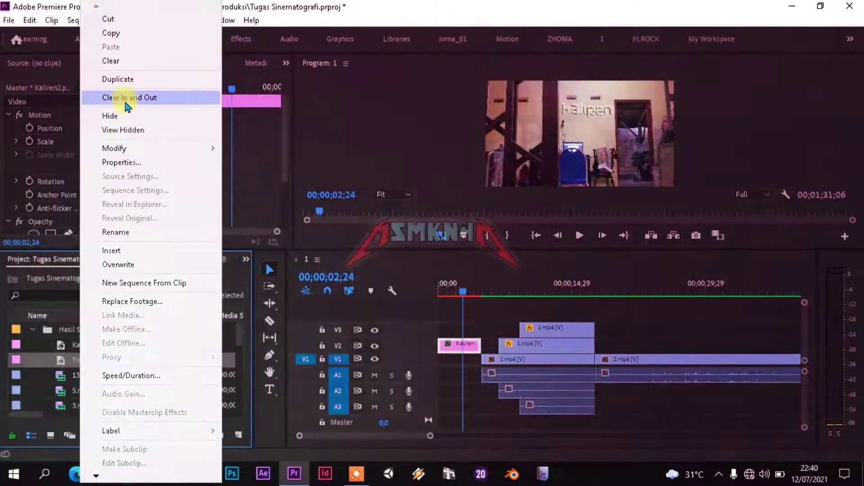
left_click(111, 60)
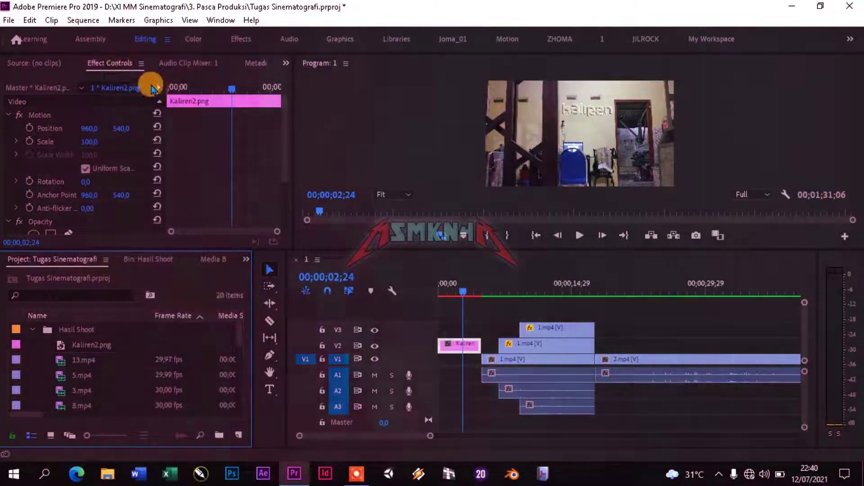
Import Kaliren.png and place it on V1 at the sequence start under the title.
left_click(9, 19)
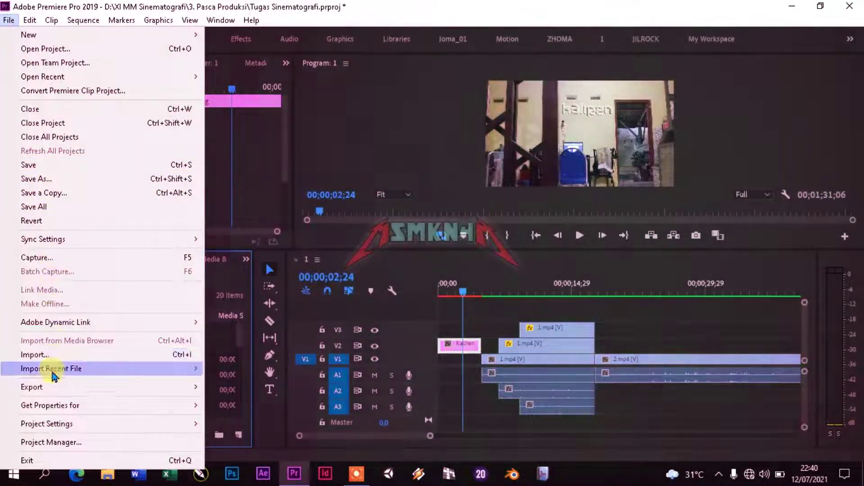
left_click(36, 355)
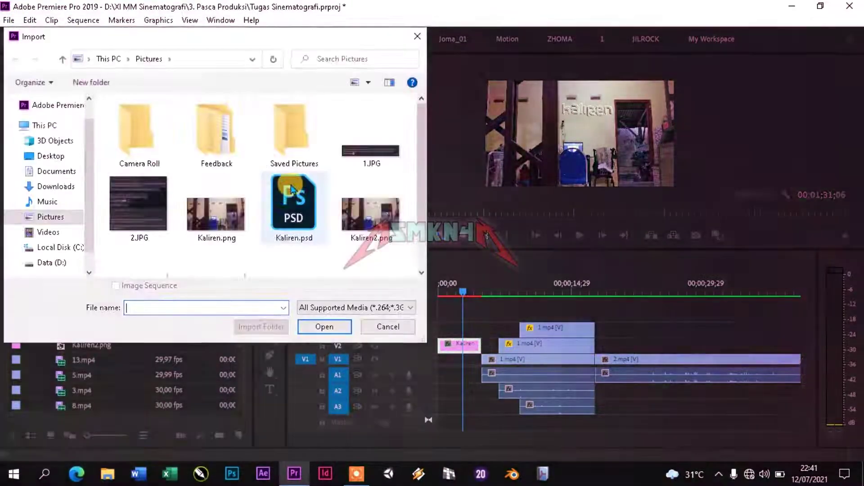
double_click(237, 210)
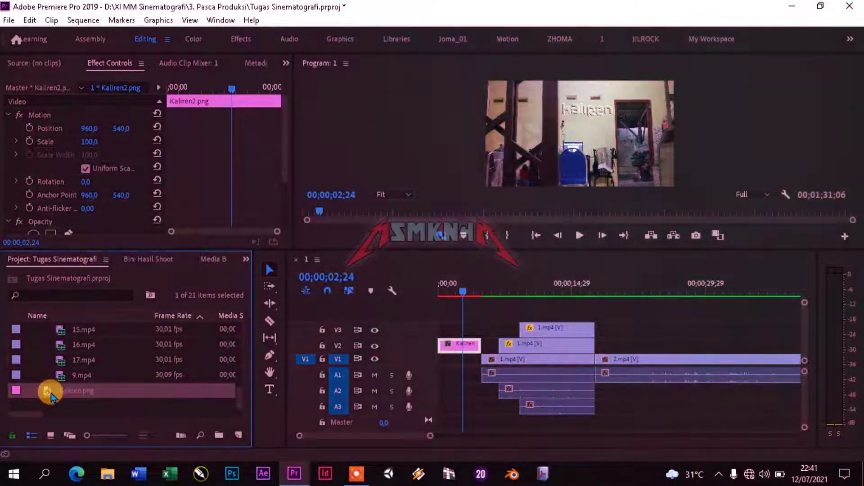
left_click_drag(50, 396, 432, 359)
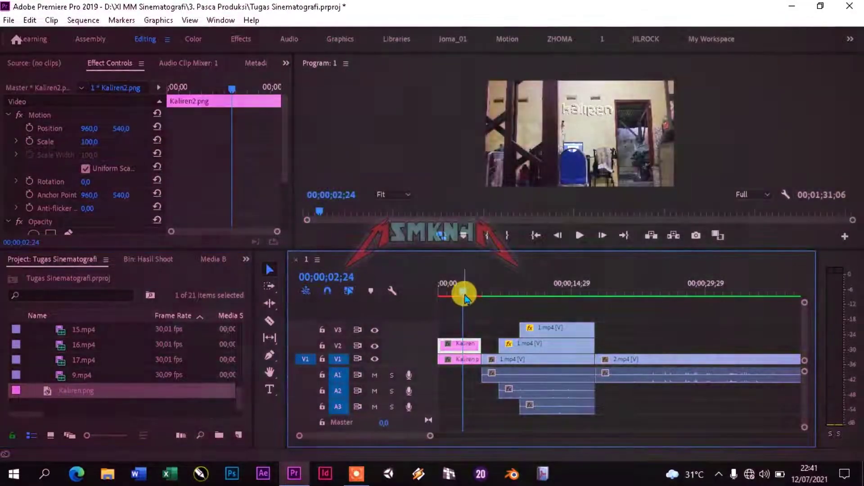
left_click_drag(465, 297, 407, 293)
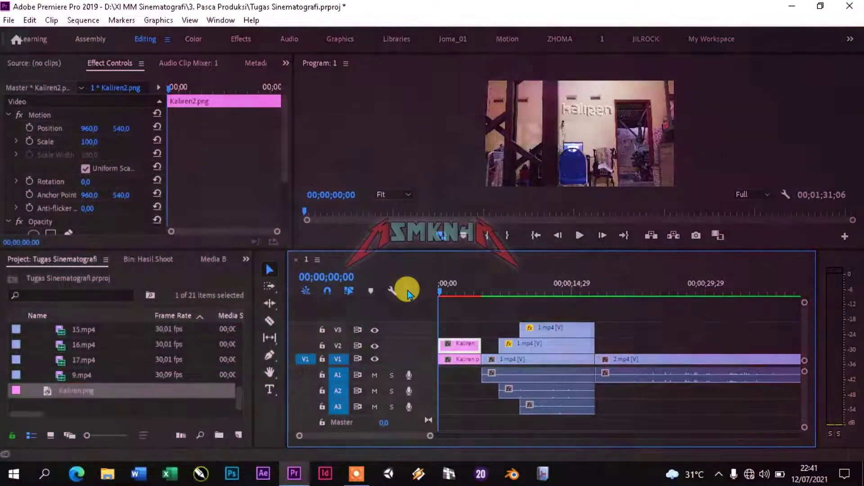
Split both Kaliren2.png and Kaliren.png with the Razor tool at 00;00;03;09.
key("equal")
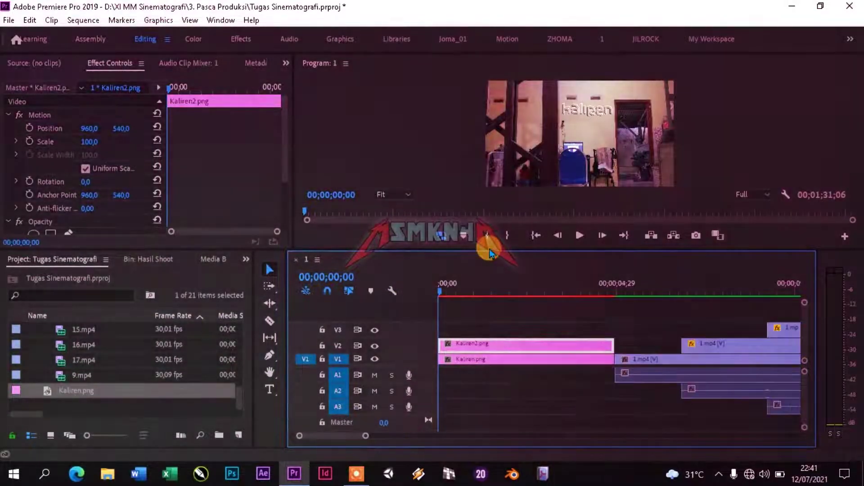
key("space")
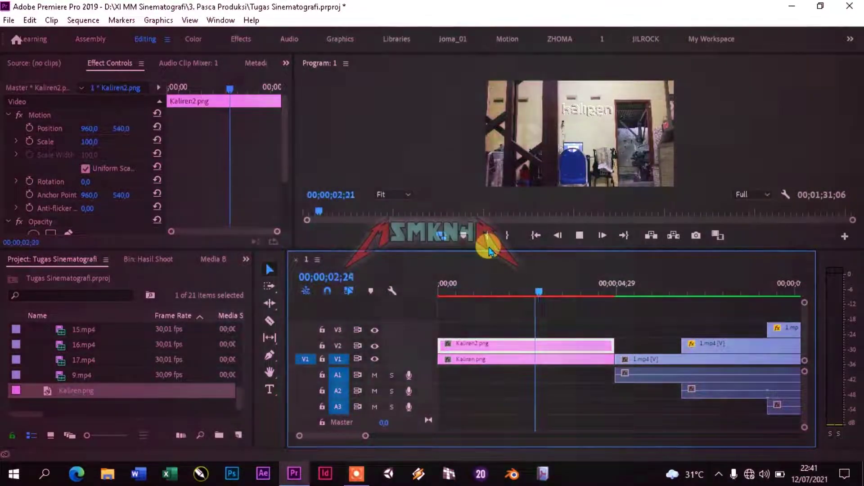
key("space")
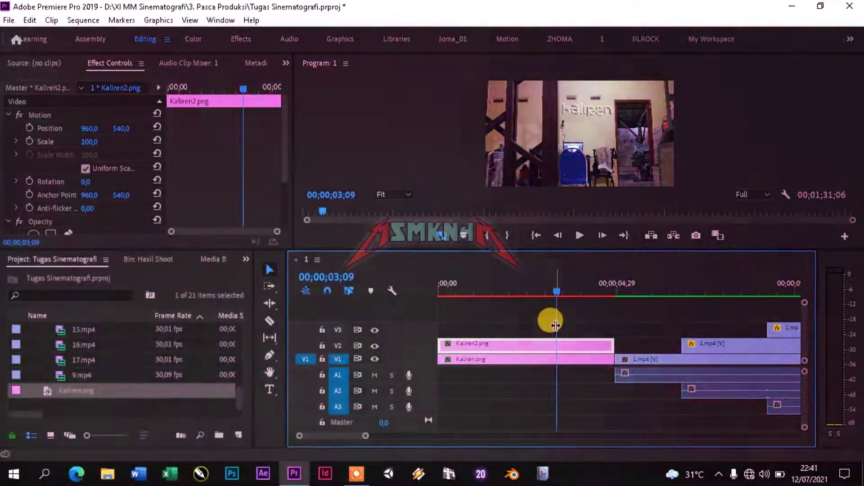
key("c")
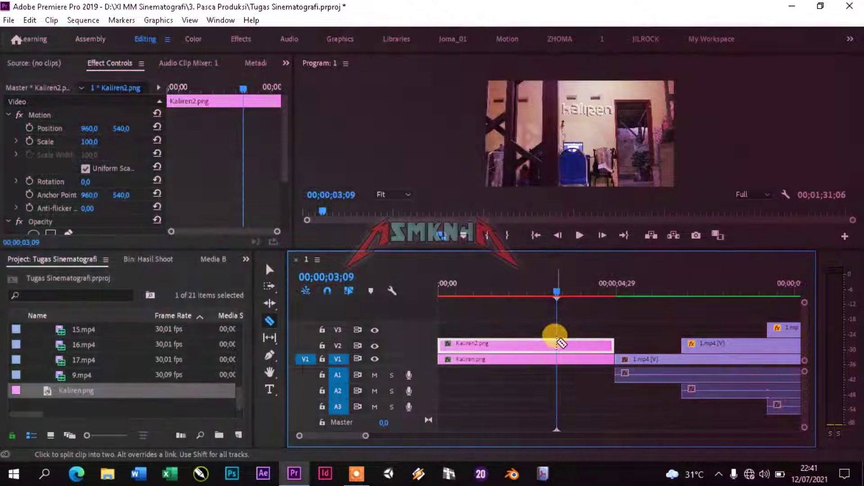
left_click(557, 343)
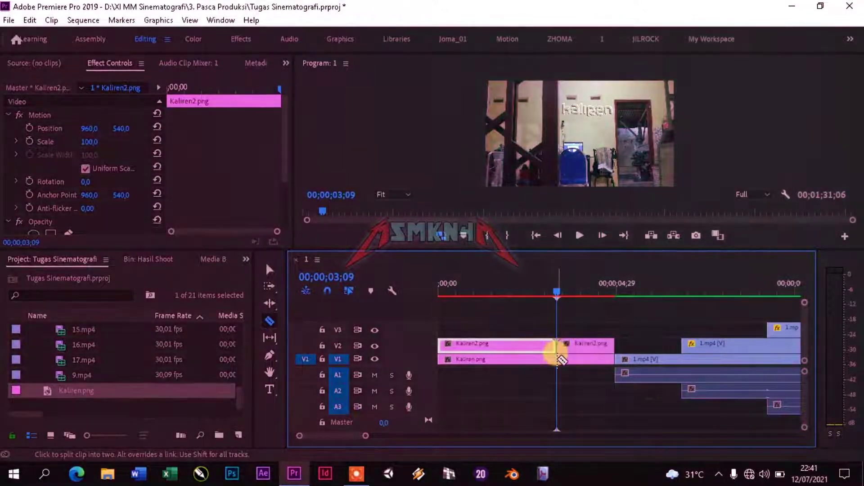
left_click(559, 358)
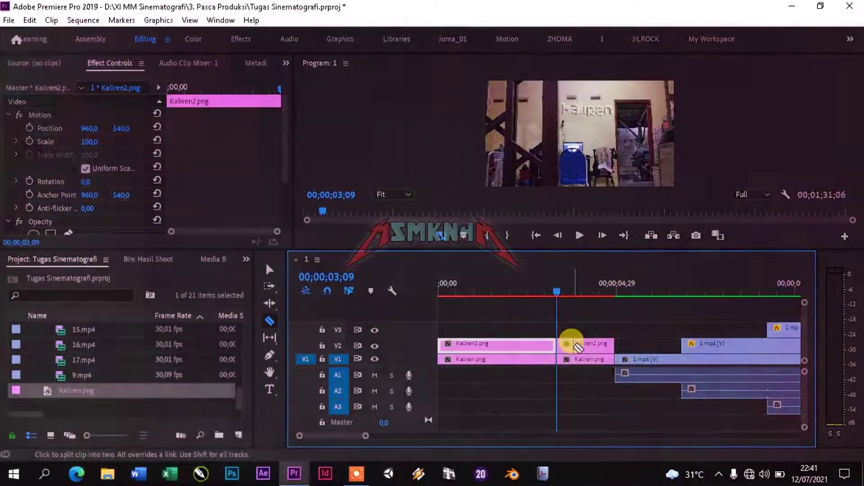
Delete the trailing Kaliren2.png piece on V2.
right_click(569, 345)
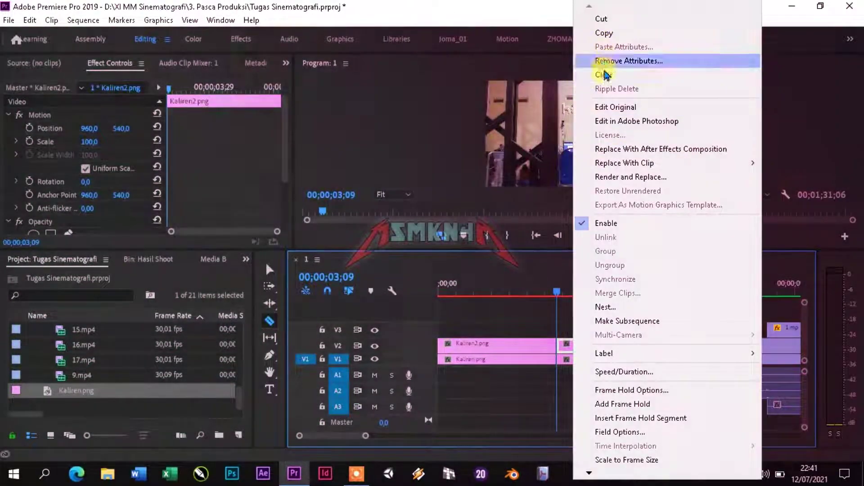
left_click(571, 189)
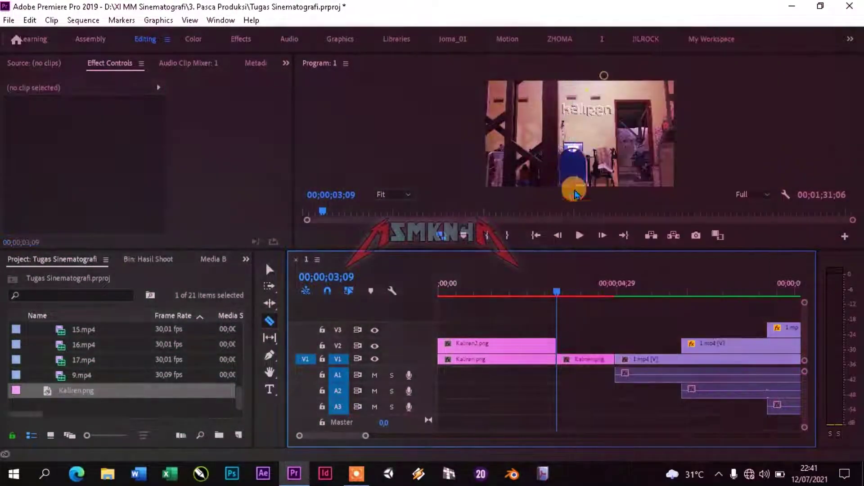
left_click_drag(555, 293, 540, 295)
Ripple delete the trailing Kaliren.png piece on V1 and review the title section.
key("v")
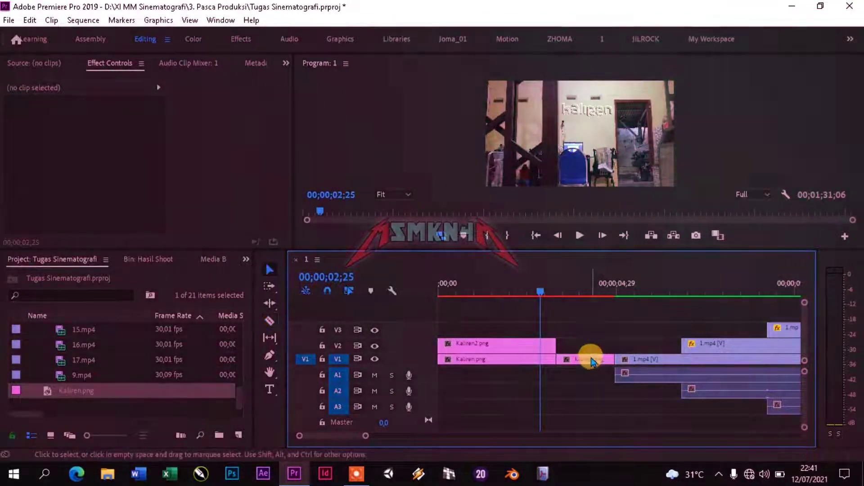
right_click(588, 359)
left_click(617, 88)
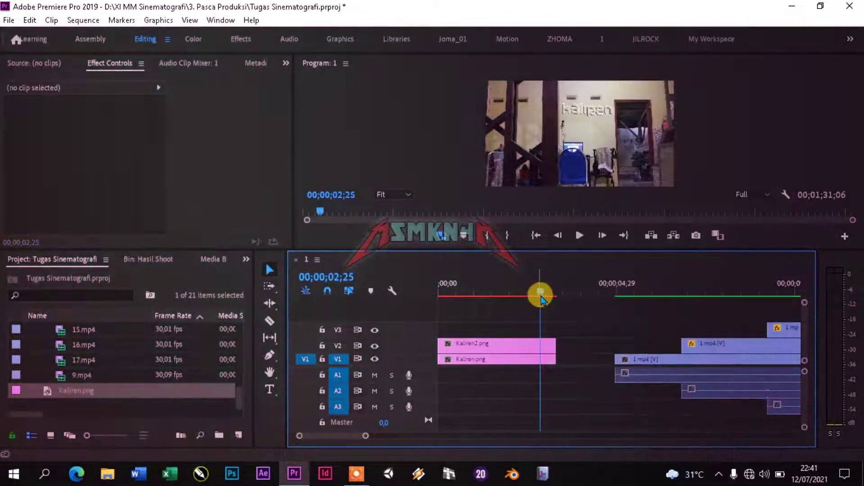
left_click_drag(540, 293, 455, 294)
mouse_move(460, 293)
left_mouse_down()
mouse_move(538, 295)
mouse_move(455, 290)
left_mouse_up()
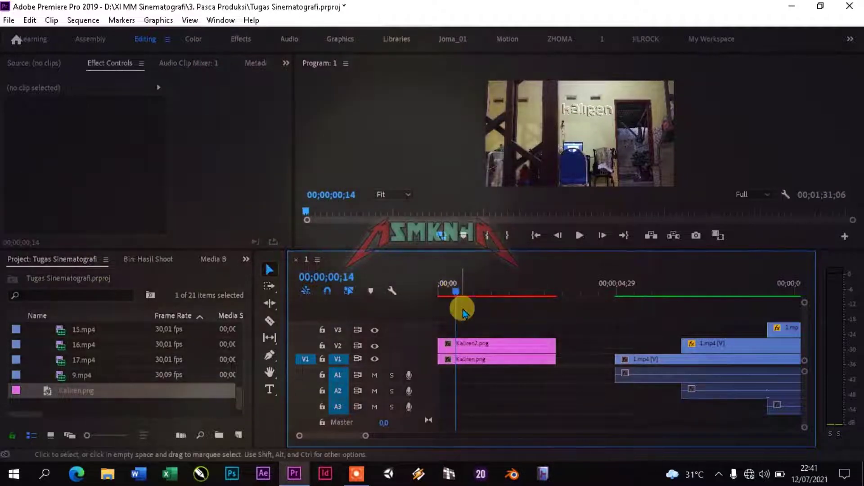
Keyframe Kaliren2.png opacity at 100% at 00;00;02;25 and 0% at its 00;00;03;09 end.
left_click(474, 345)
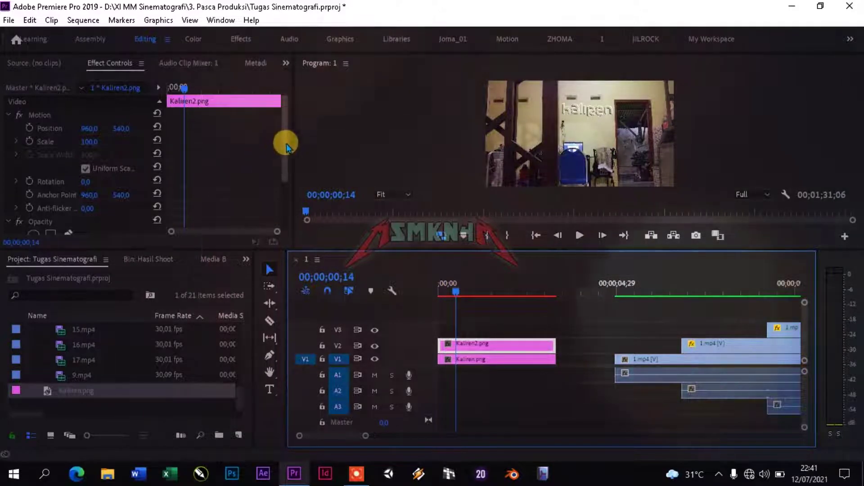
left_click_drag(286, 142, 284, 194)
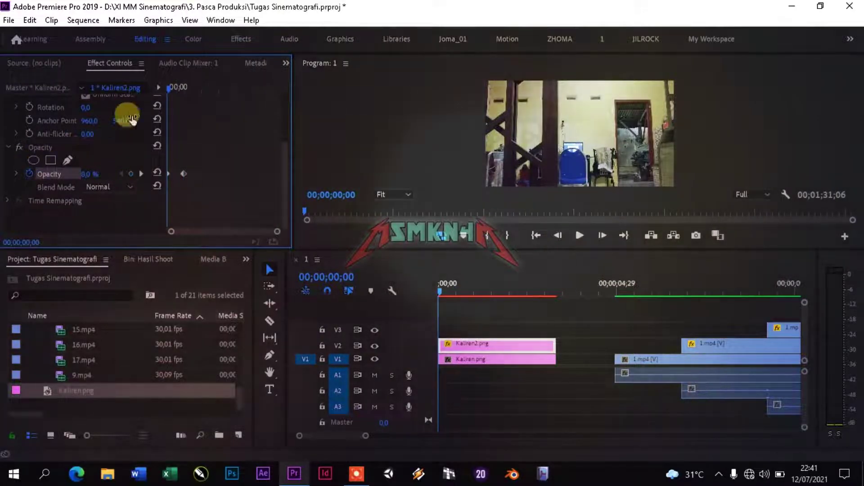
left_click_drag(166, 95, 265, 104)
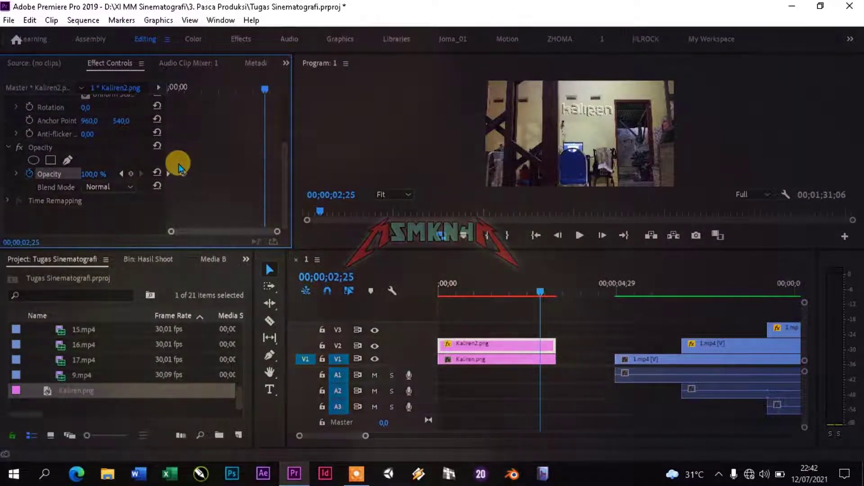
left_click(132, 174)
left_click(275, 89)
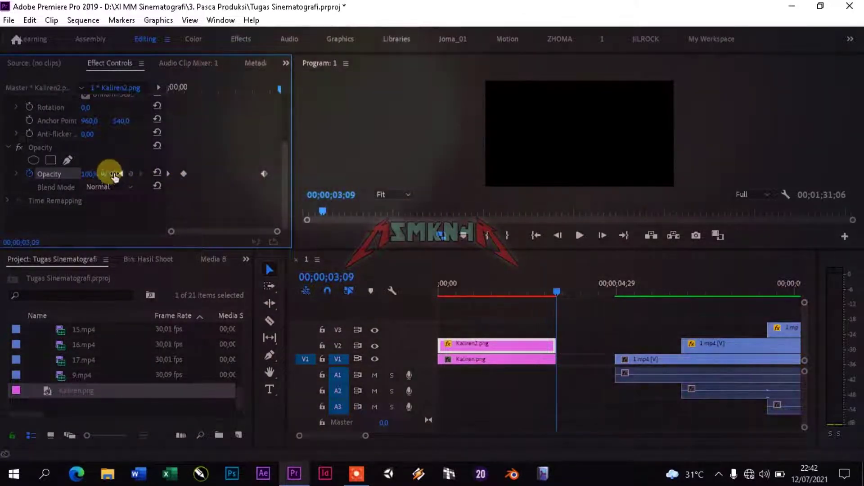
left_click_drag(110, 174, 98, 175)
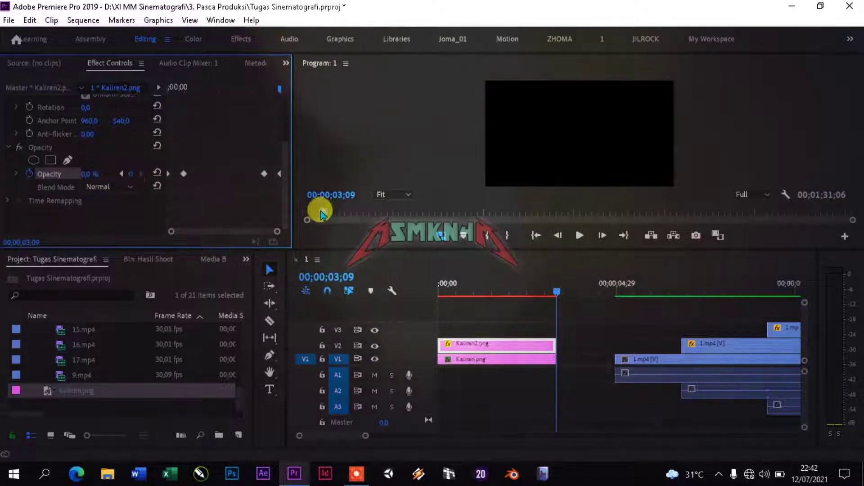
left_click_drag(555, 295, 502, 293)
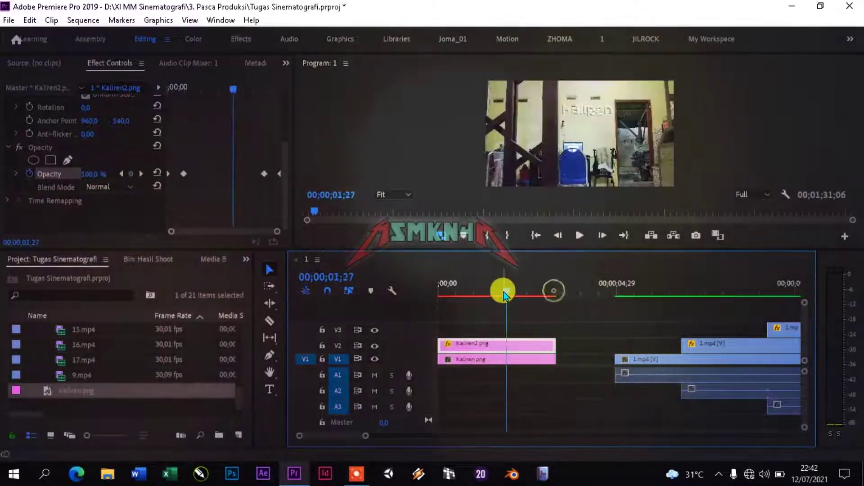
key("minus")
key("minus")
key("minus")
key("minus")
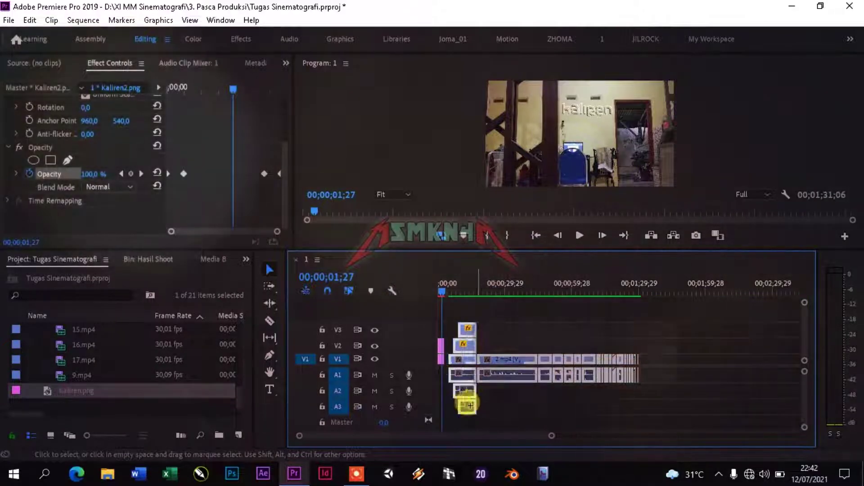
Select the video clips and drag them left toward the Kaliren title.
left_click_drag(463, 401, 476, 320)
key("equal")
key("equal")
key("equal")
key("equal")
key("equal")
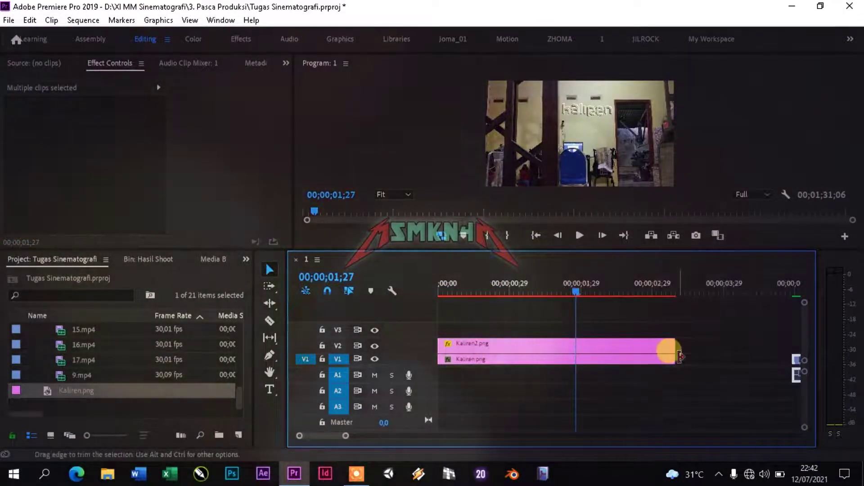
key("minus")
key("minus")
key("equal")
key("equal")
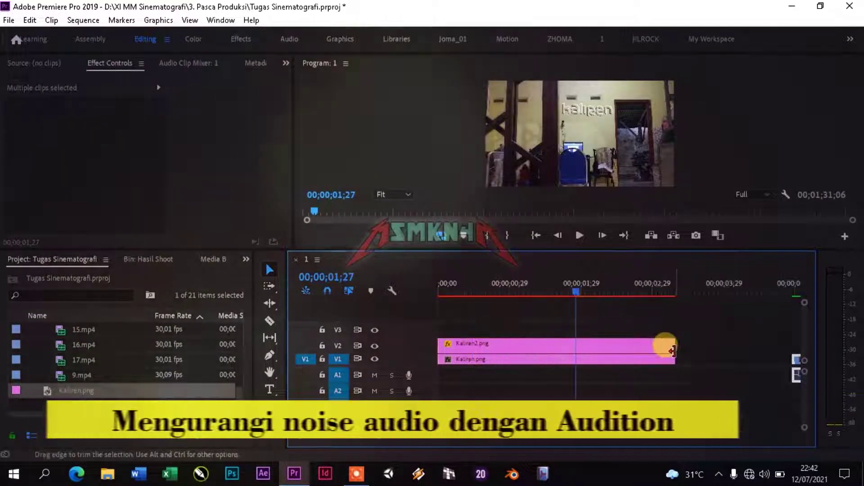
key("minus")
key("minus")
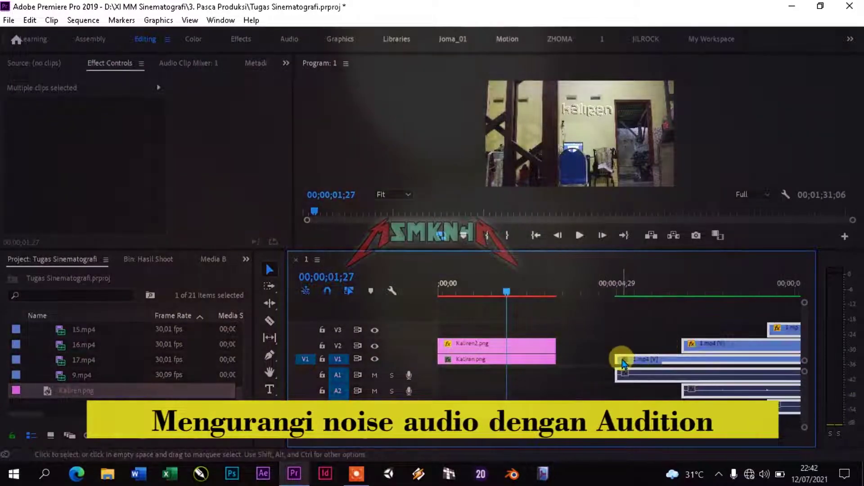
left_click_drag(623, 363, 567, 361)
Butt the clips directly against the end of Kaliren.png near 00;00;03;06.
left_click(559, 292)
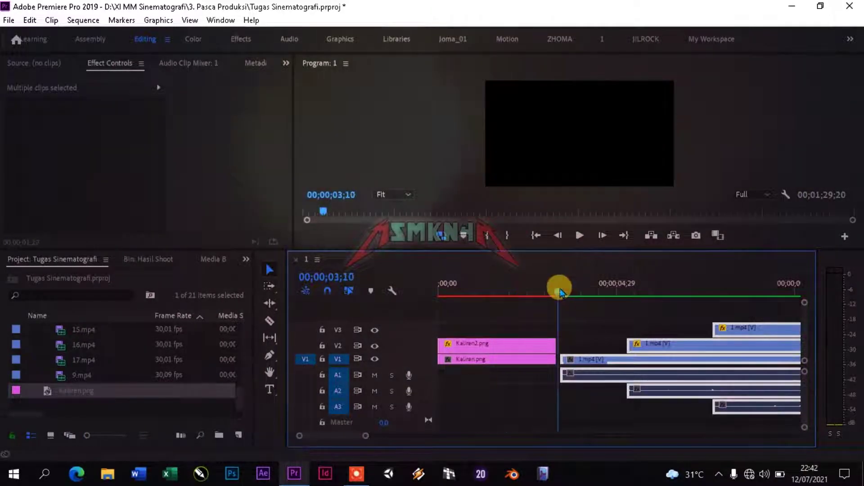
key("=")
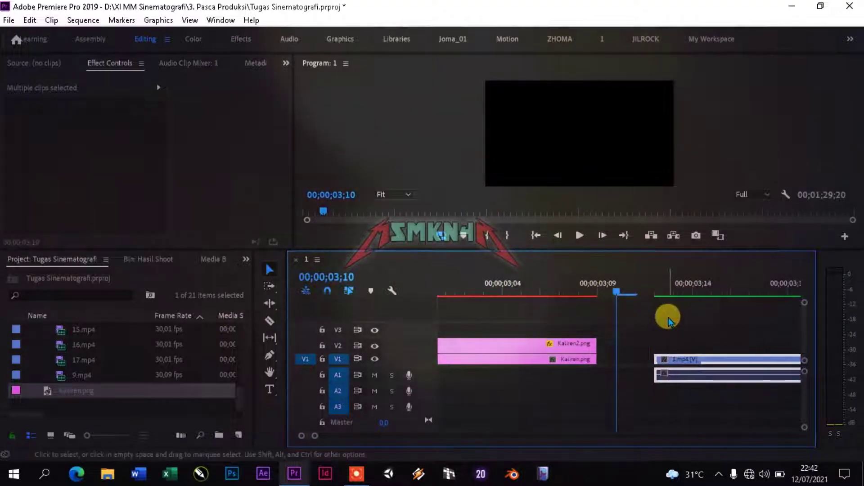
left_click(564, 295)
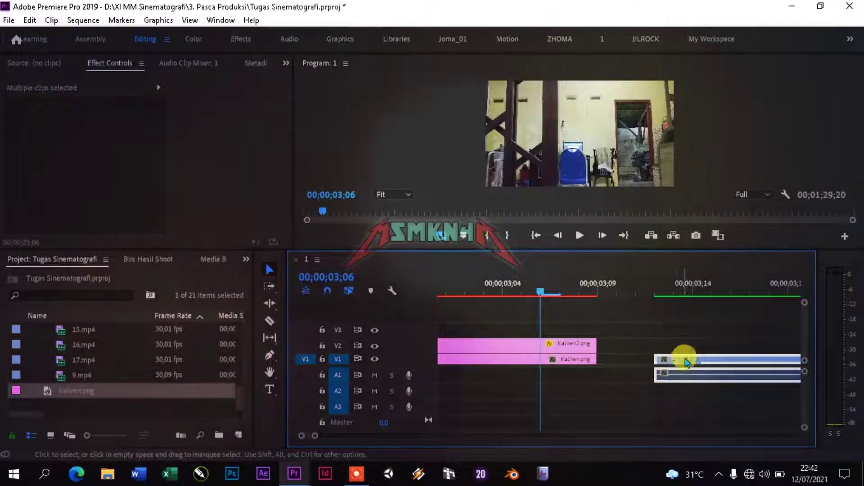
left_click_drag(690, 365, 636, 360)
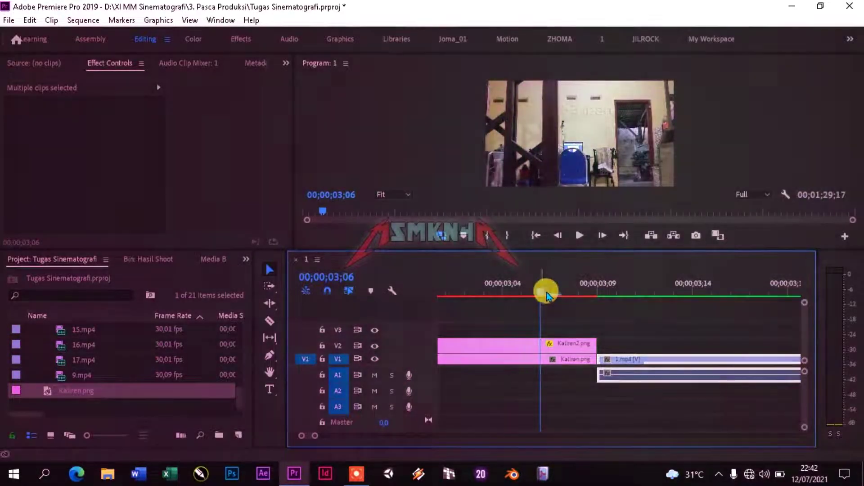
left_click_drag(547, 296, 331, 285)
key("minus")
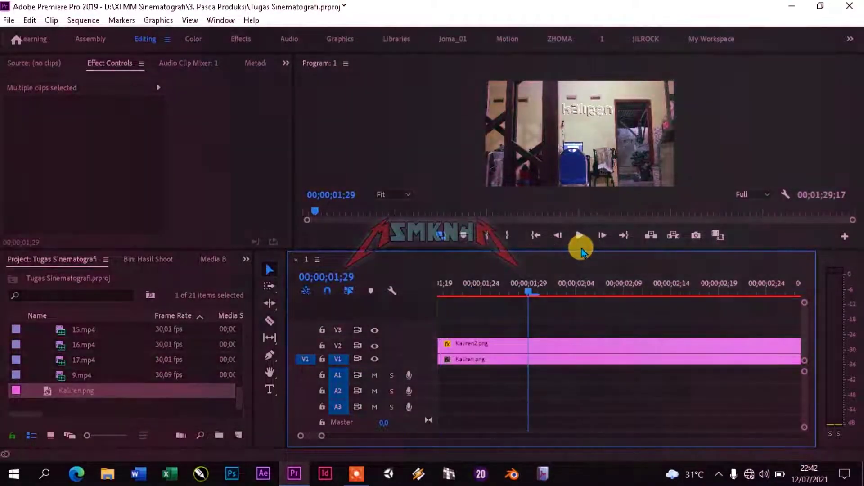
key("minus")
key("minus")
key("minus")
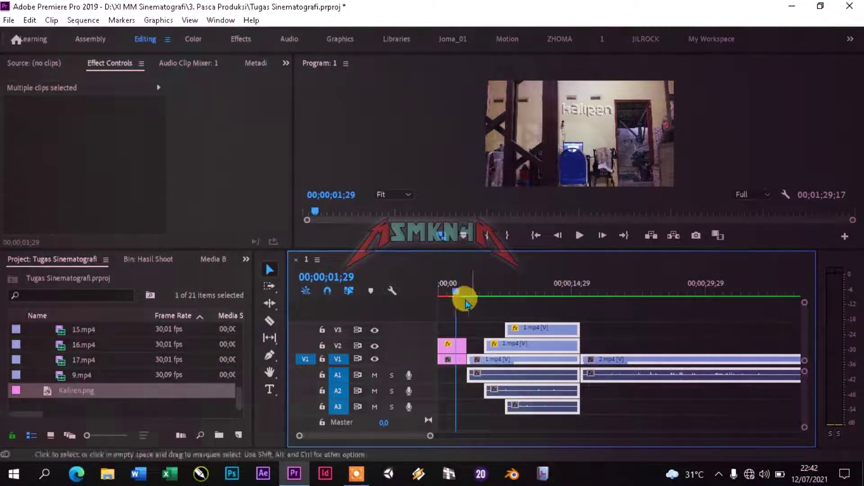
left_click_drag(466, 304, 392, 285)
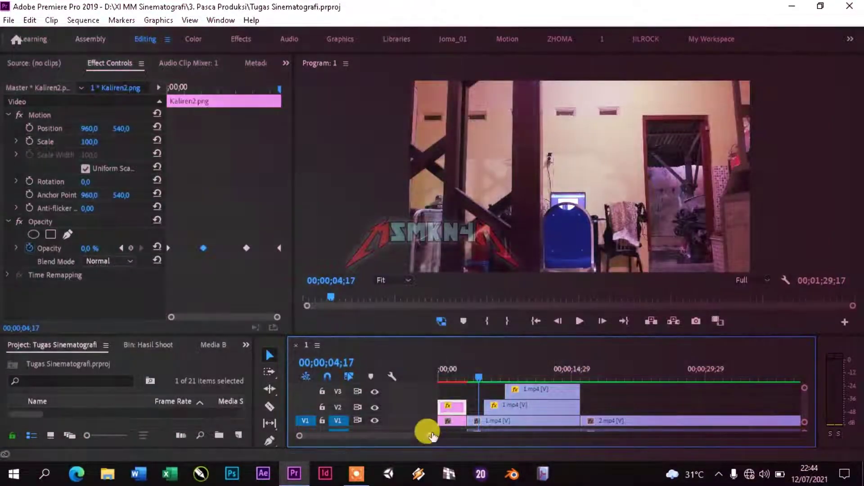
Send the 1.mp4 clip to Adobe Audition with Edit Clip In Adobe Audition.
scroll(427, 410, "down", 2)
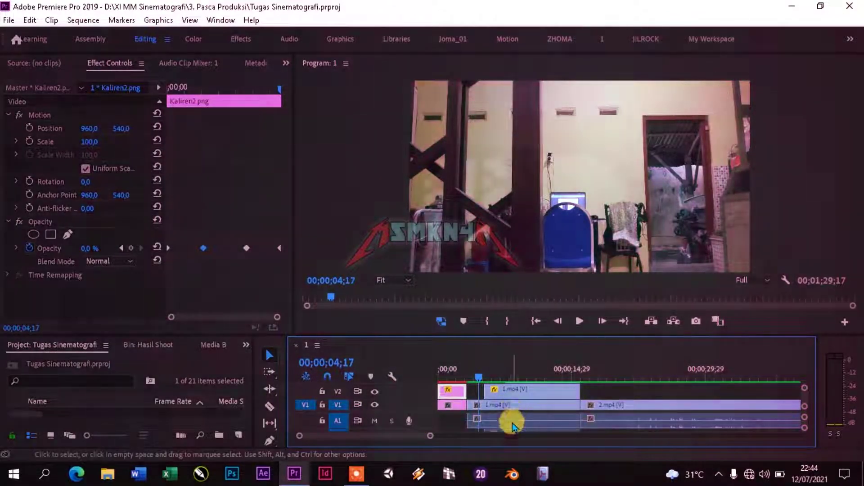
right_click(515, 416)
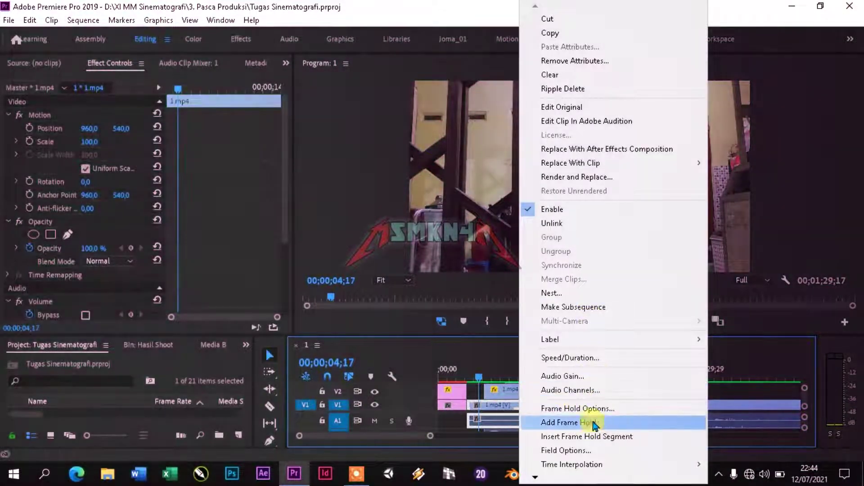
left_click(619, 121)
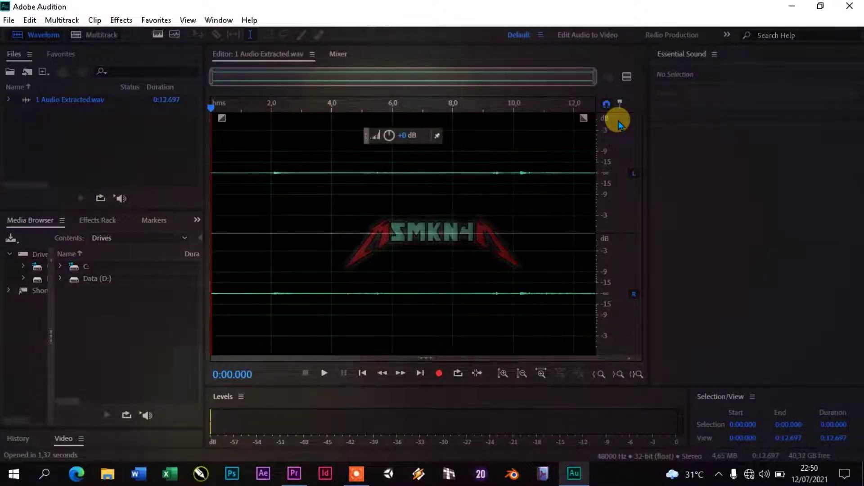
Play back 1 Audio Extracted.wav, then select its first two seconds as the noise sample.
key("space")
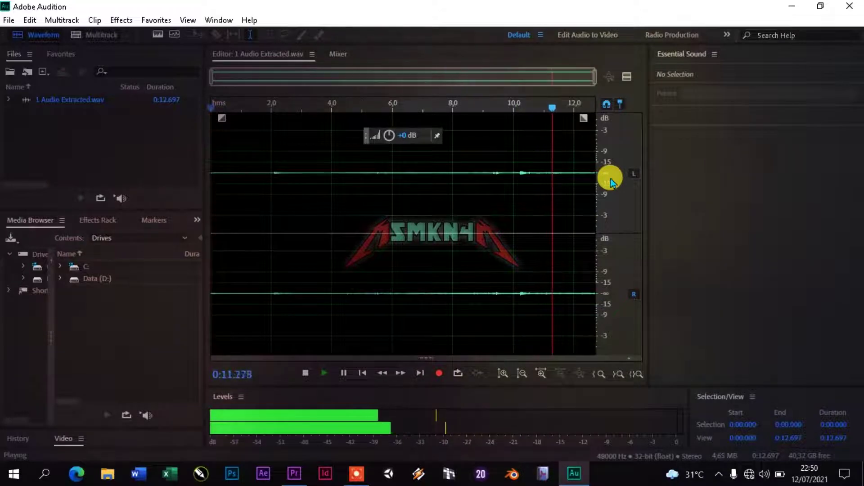
key("space")
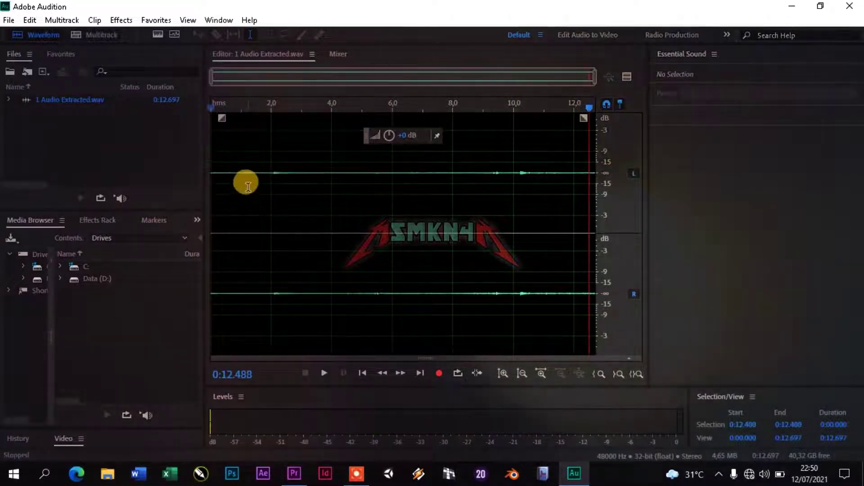
left_click_drag(207, 167, 271, 184)
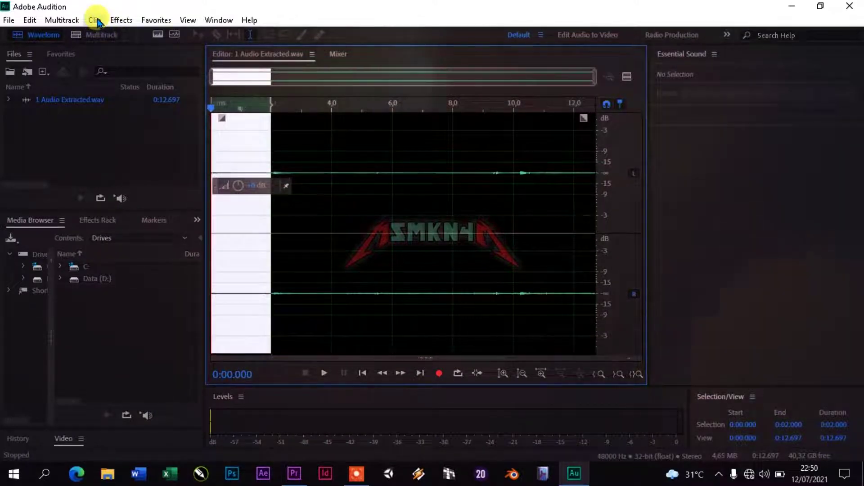
Capture a noise print from the selected first two seconds.
left_click(119, 20)
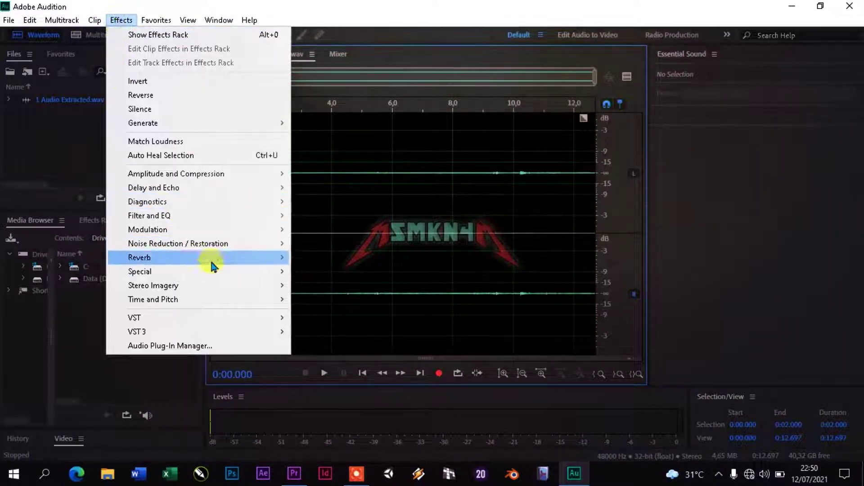
mouse_move(228, 251)
left_click(301, 246)
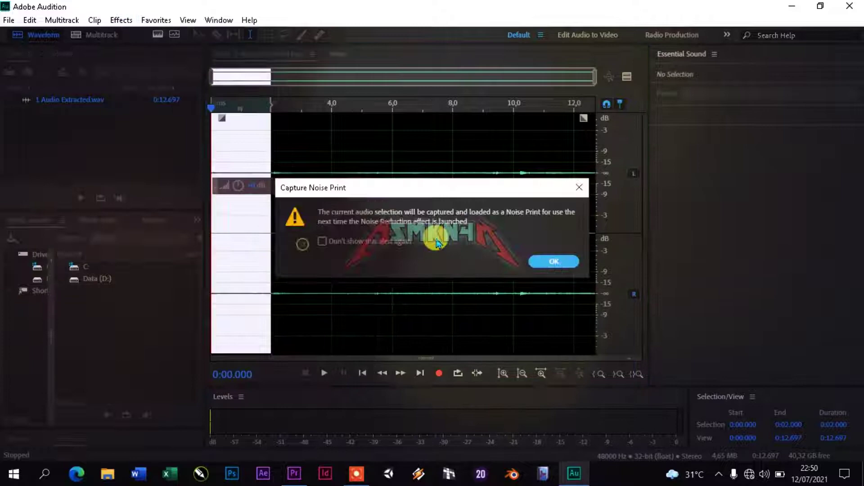
left_click(557, 263)
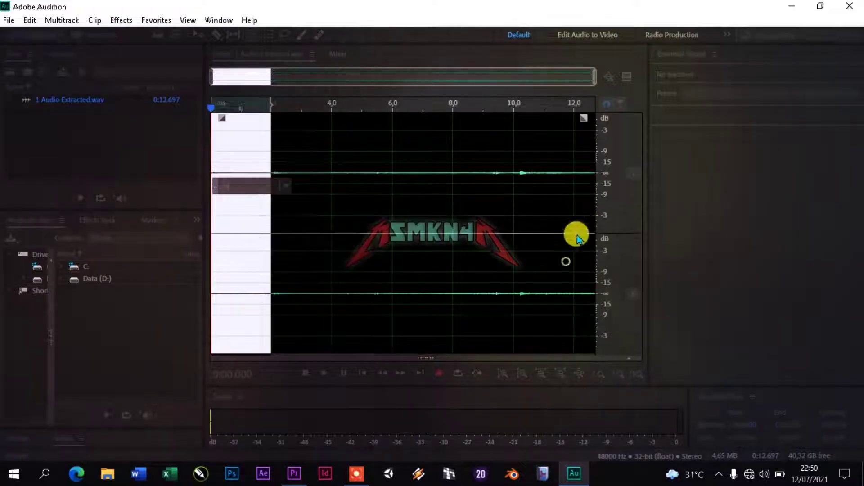
Deselect all and bring up the Noise Reduction (process) effect for the whole file.
left_click(35, 20)
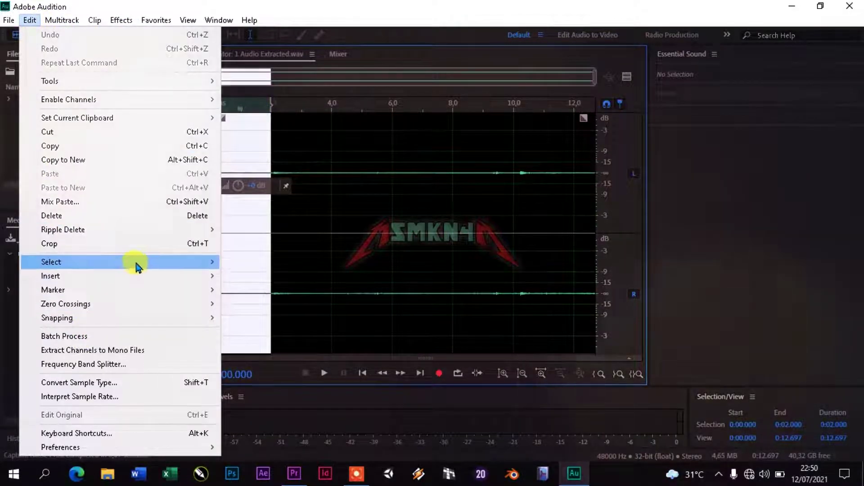
mouse_move(216, 266)
left_click(245, 276)
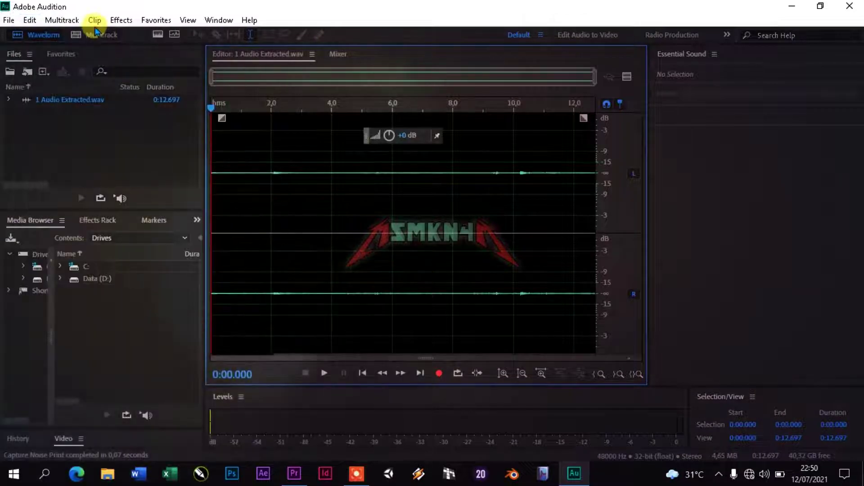
left_click(117, 20)
mouse_move(283, 244)
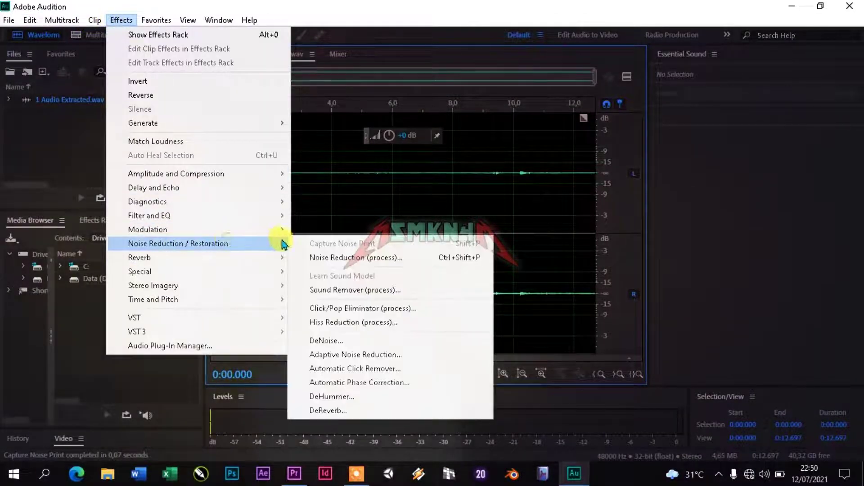
left_click(309, 258)
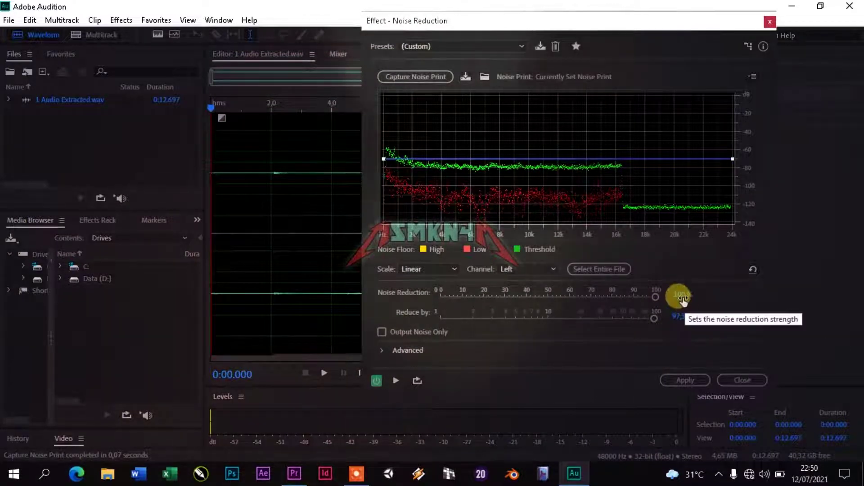
Apply Noise Reduction at 71% and 76 dB, then close Audition saving 1 Audio Extracted.wav.
mouse_move(682, 301)
left_mouse_down()
mouse_move(690, 297)
mouse_move(626, 295)
mouse_move(715, 294)
mouse_move(685, 298)
mouse_move(693, 295)
left_mouse_up()
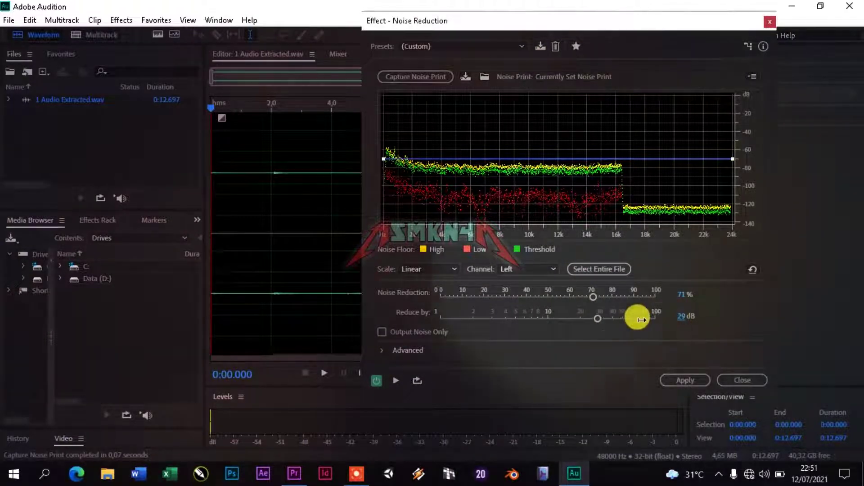
left_click_drag(614, 320, 650, 333)
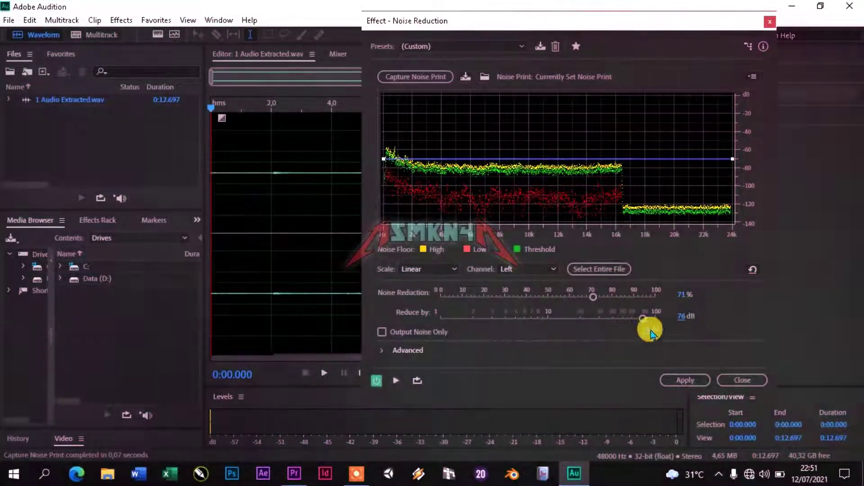
left_click(396, 380)
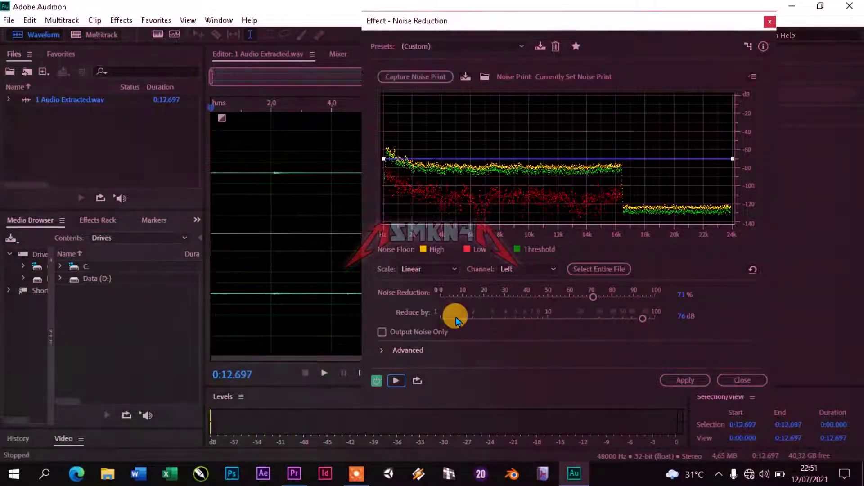
left_click(680, 382)
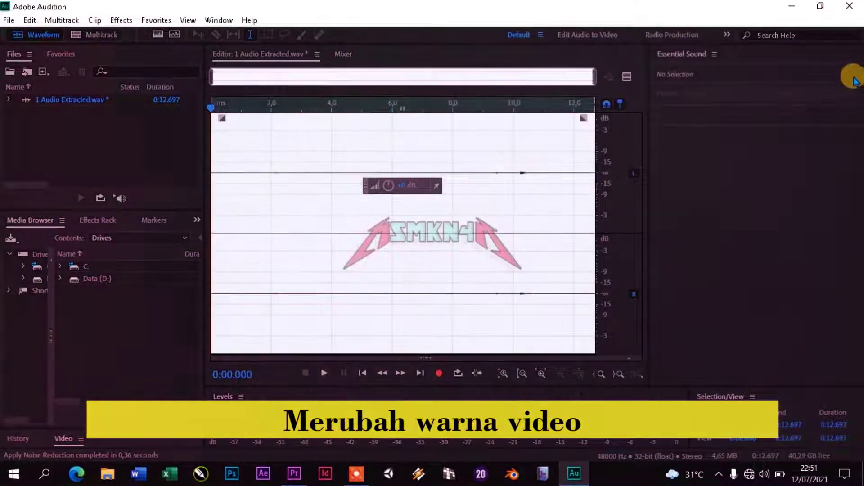
key("ctrl+w")
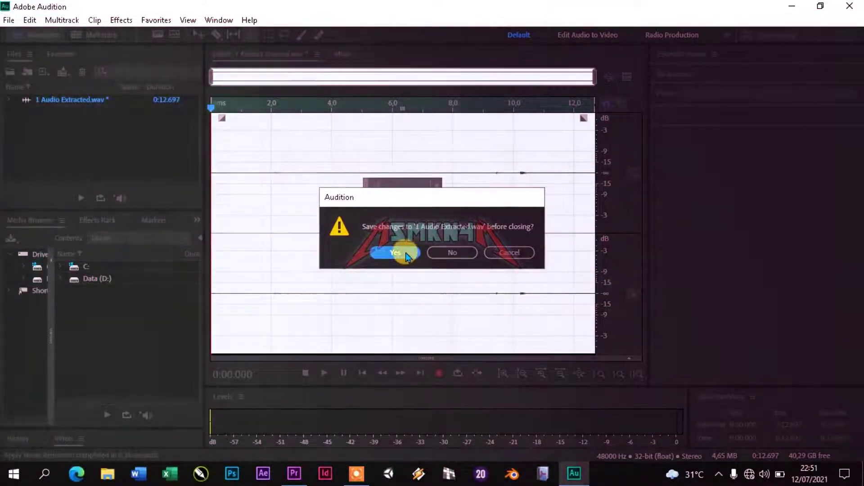
left_click(397, 253)
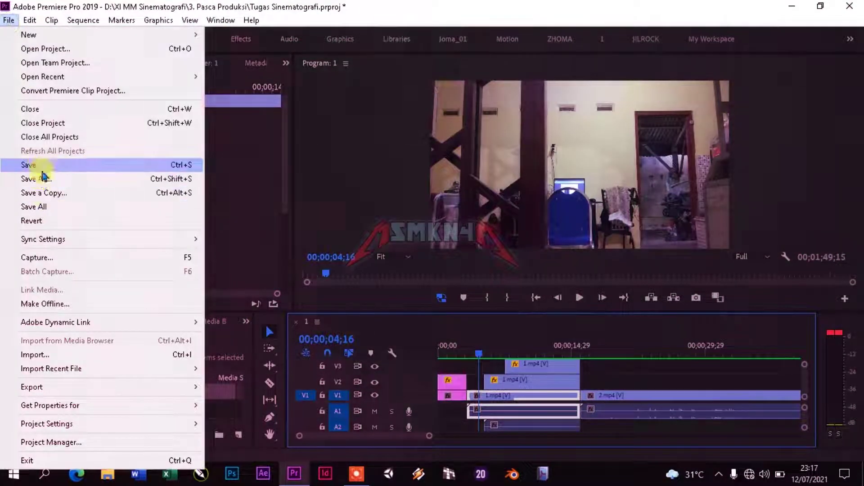
Save the project and switch to the Color workspace.
left_click(42, 170)
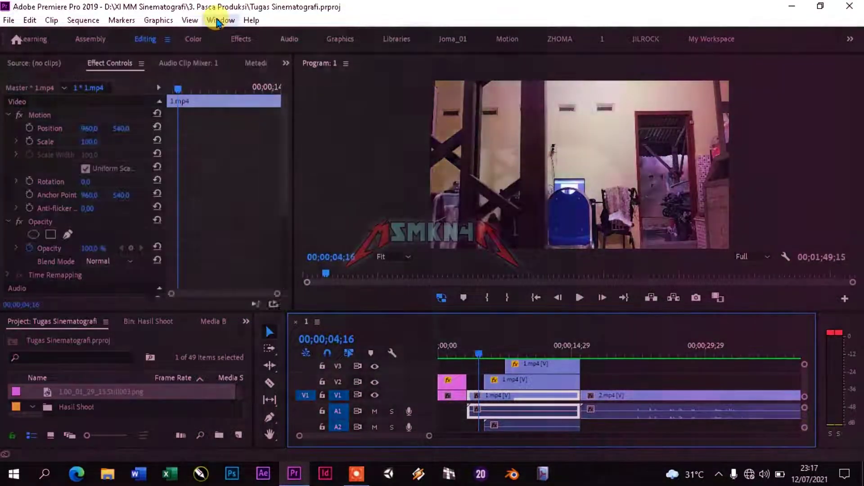
left_click(220, 20)
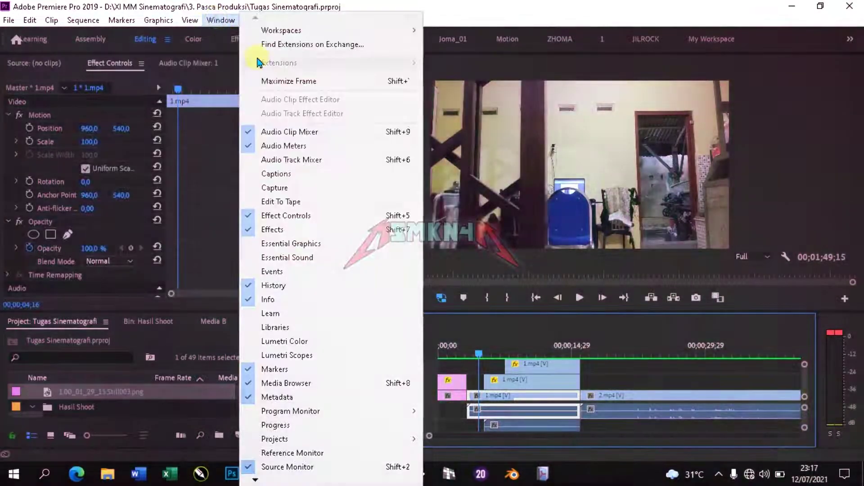
left_click(227, 48)
left_click(193, 41)
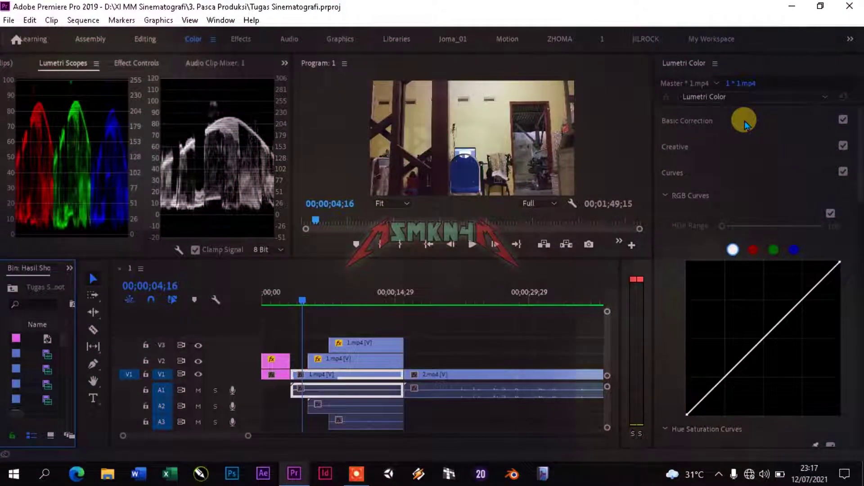
In Lumetri Basic Correction, set Shadows -42.9, Whites 45.3 and Blacks -55.3 on 1.mp4.
left_click(744, 122)
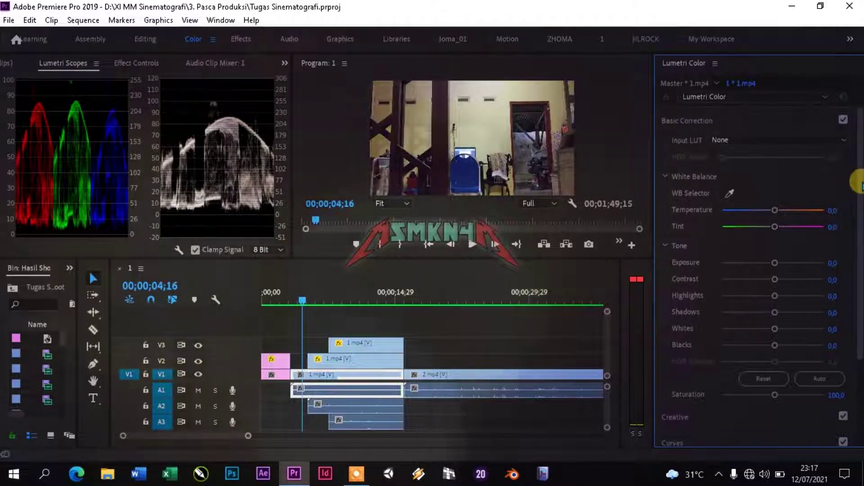
left_click_drag(860, 182, 860, 274)
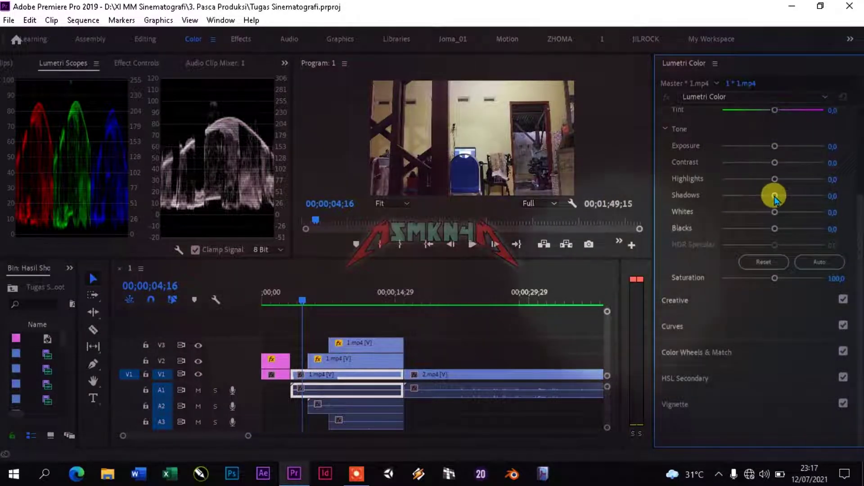
left_click_drag(775, 196, 750, 199)
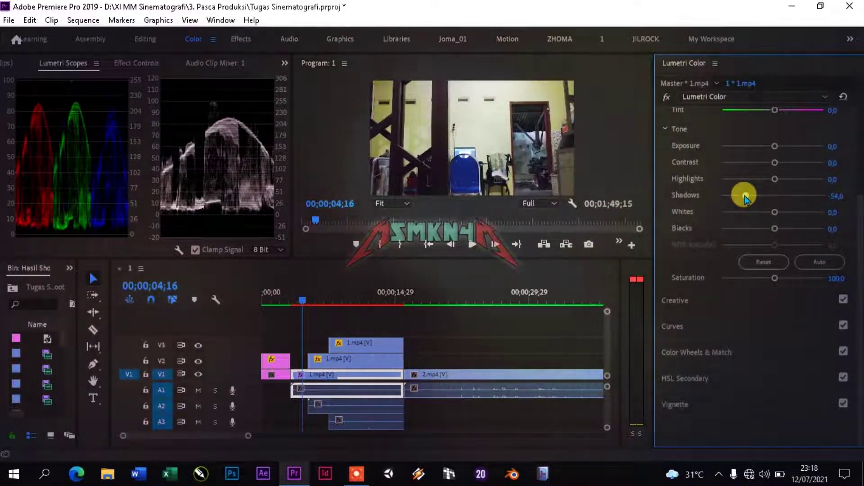
left_click_drag(750, 198, 751, 199)
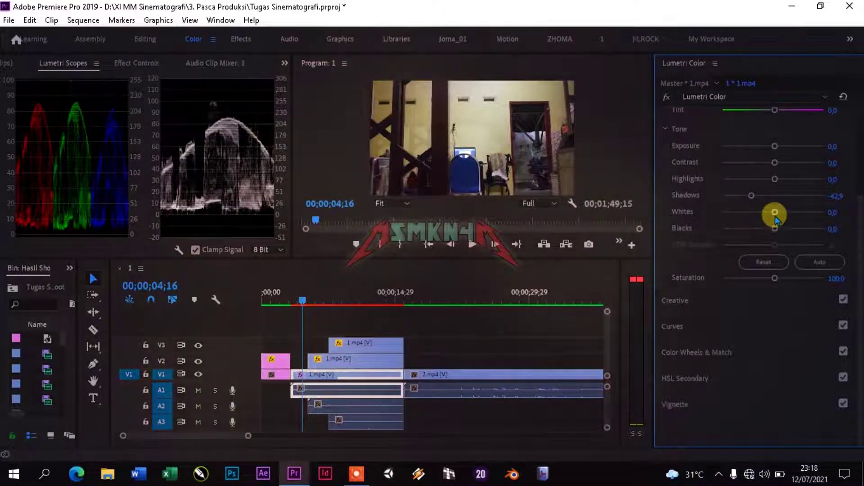
left_click_drag(785, 215, 798, 215)
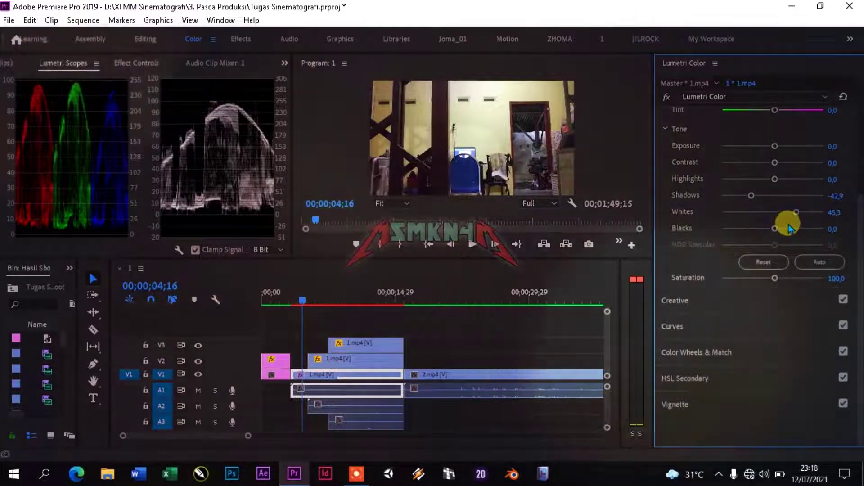
left_click_drag(775, 229, 745, 229)
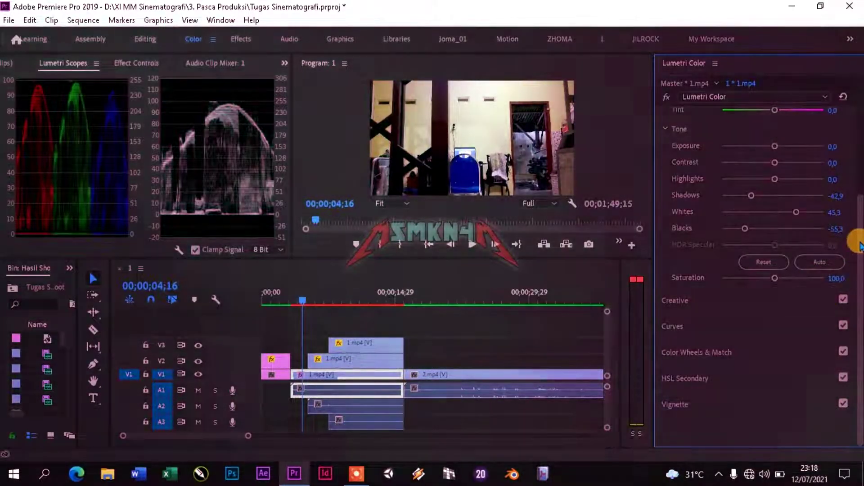
scroll(858, 204, "up", 1)
Raise the 1.mp4 clip's Lumetri Saturation to about 115.3.
scroll(858, 203, "up", 4)
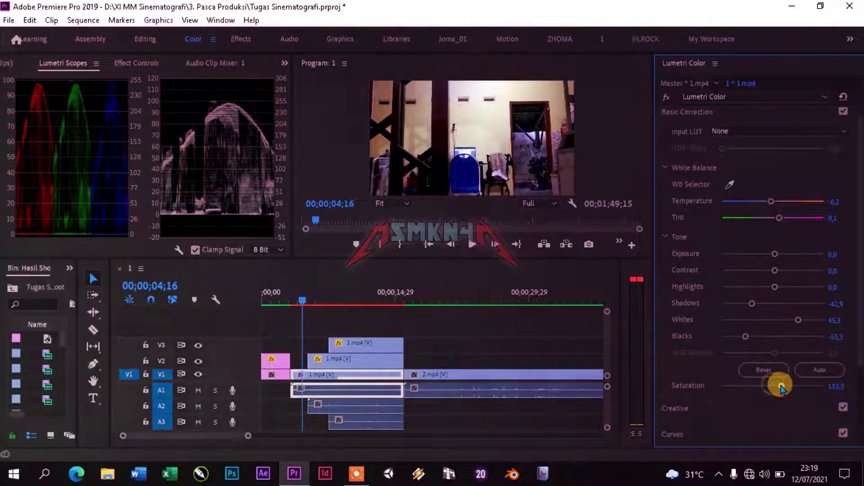
left_click_drag(781, 389, 794, 389)
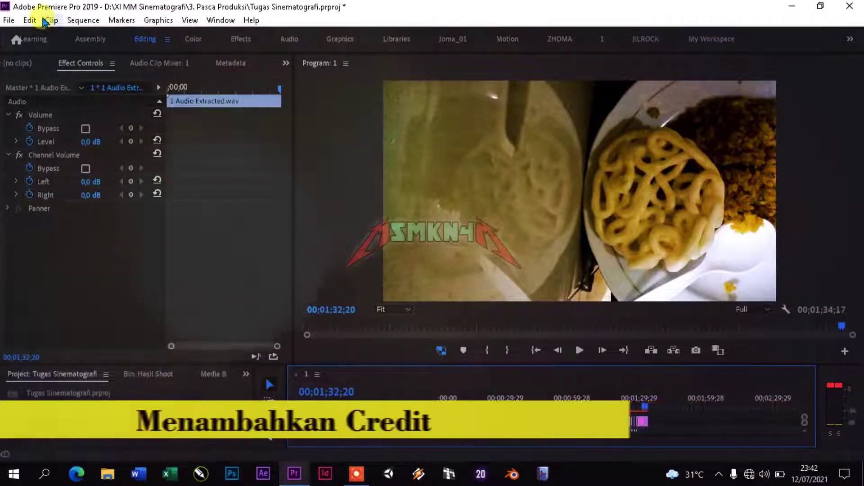
Create a new legacy title named Title 01 and move its editor window to the right.
left_click(13, 20)
mouse_move(83, 35)
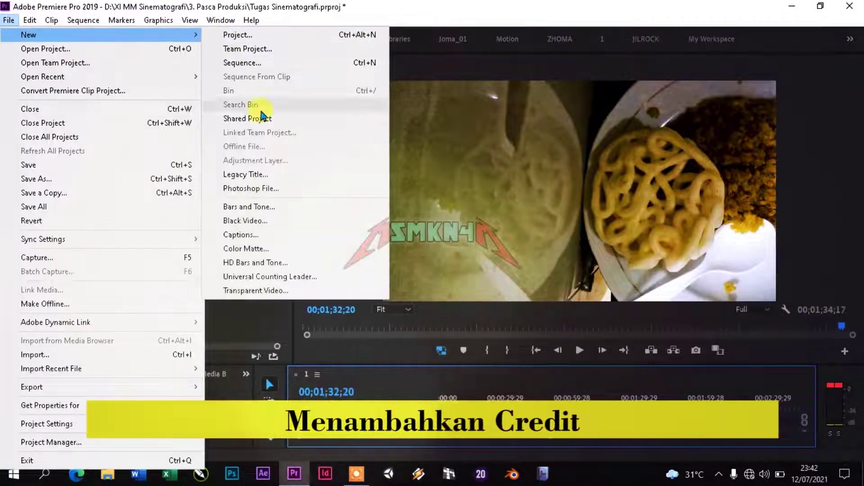
left_click(285, 175)
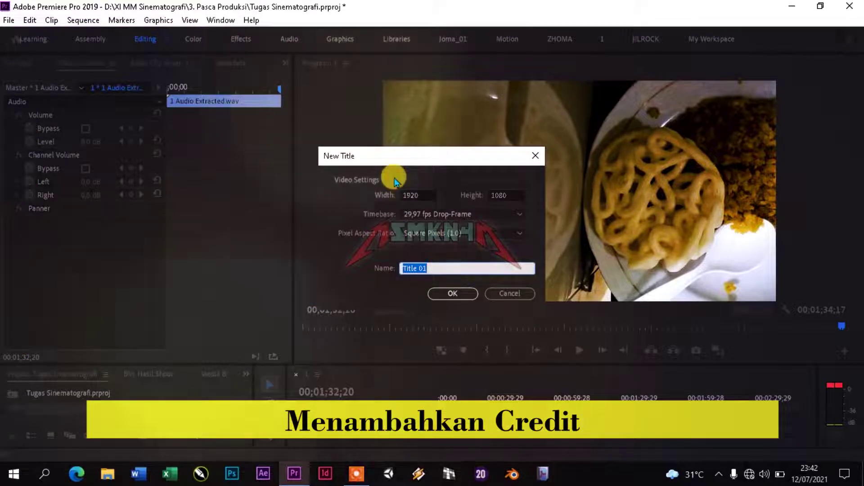
left_click(452, 293)
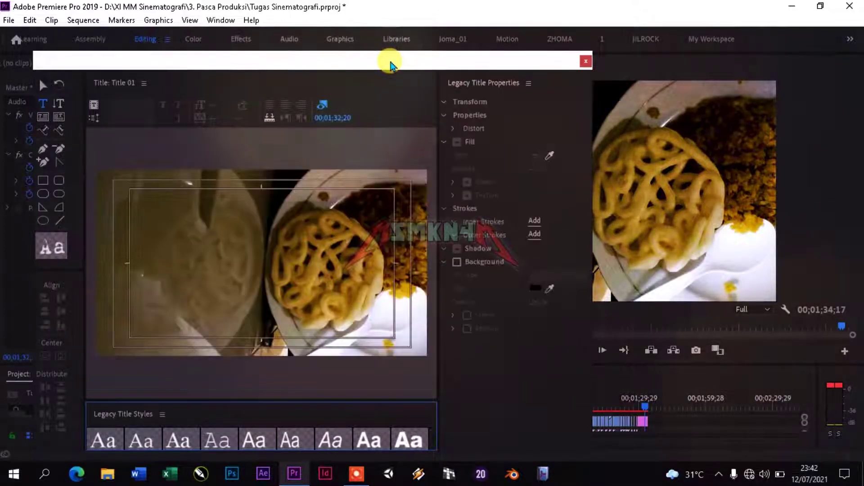
left_click_drag(388, 63, 480, 68)
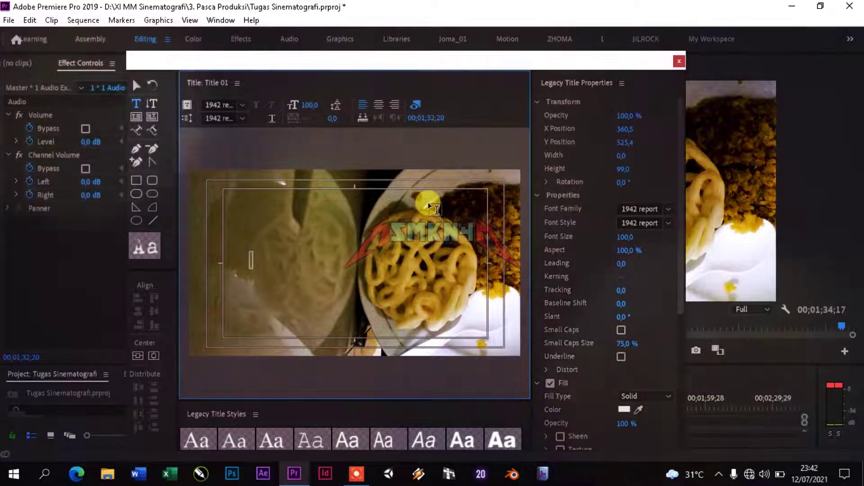
Type the credit line 'Sturadara Aktor Penata Kamera' and select all of it.
type("S")
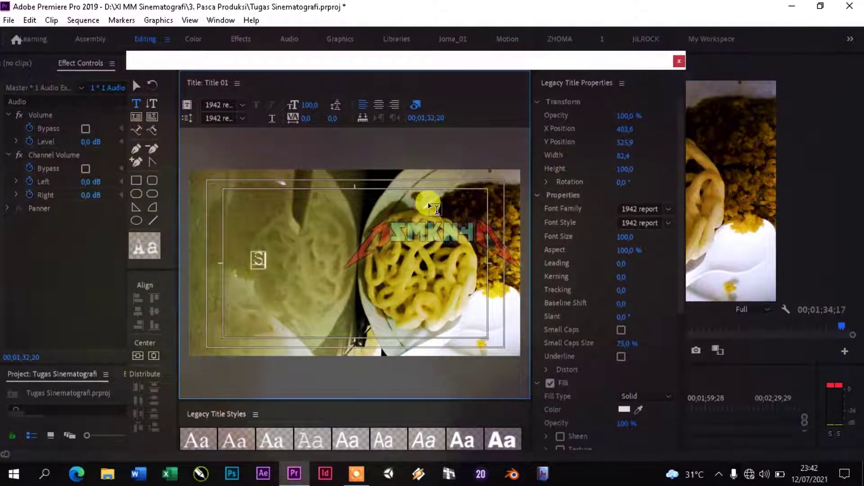
type("tura")
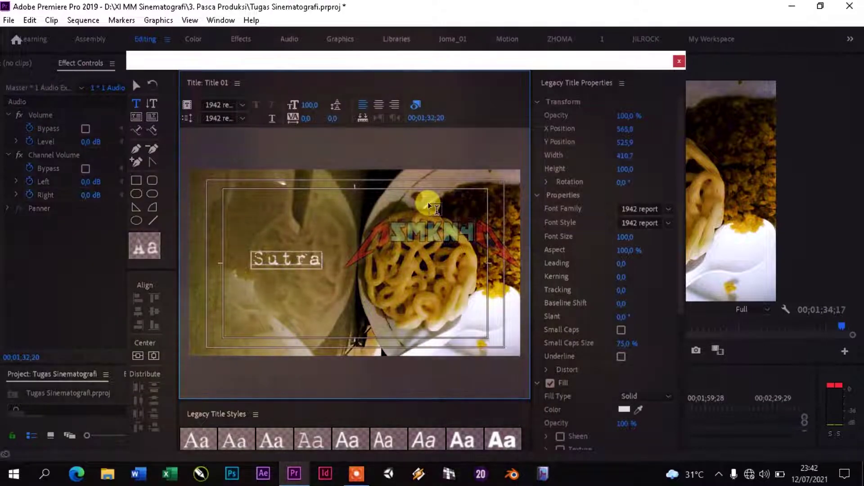
type("da")
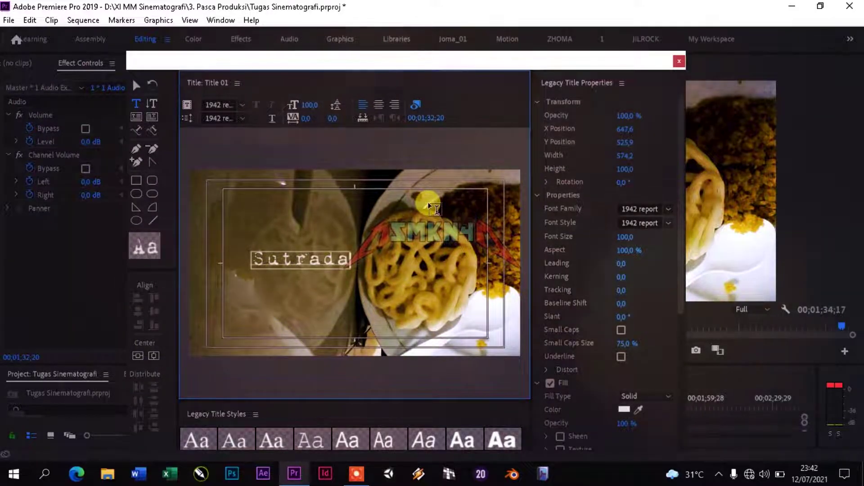
type("ra")
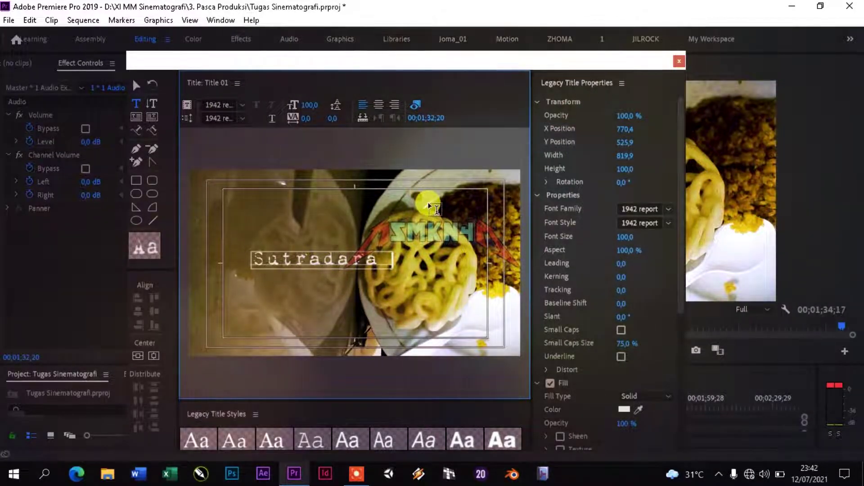
type(" Aktor")
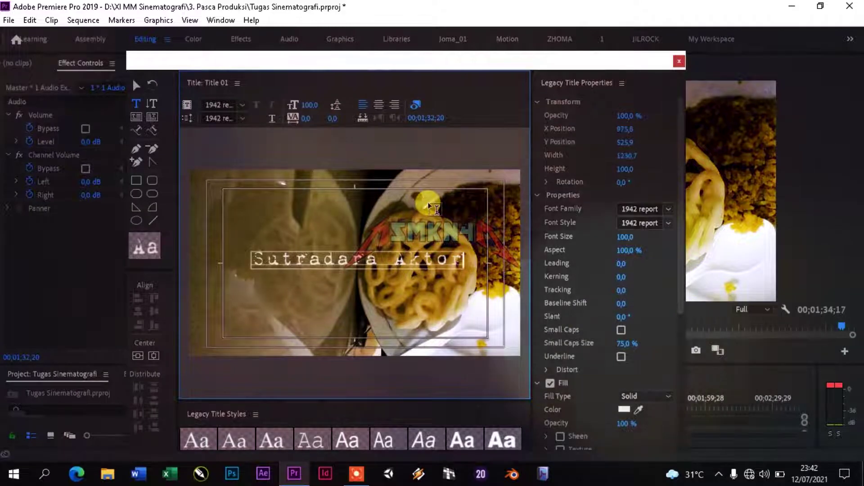
type(" Pen")
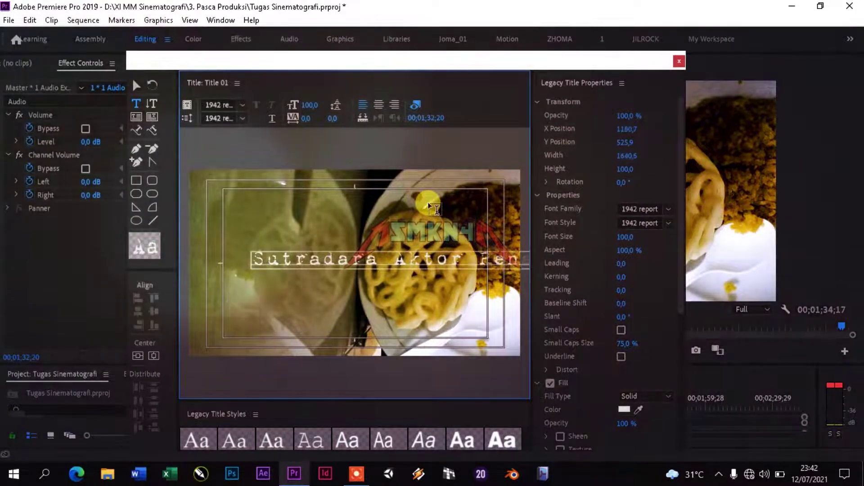
type("ata Kame")
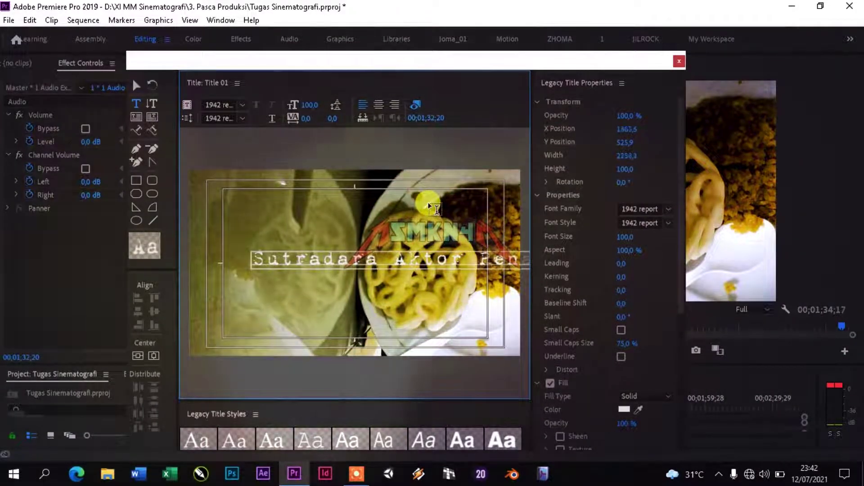
type("ra")
key("ctrl+a")
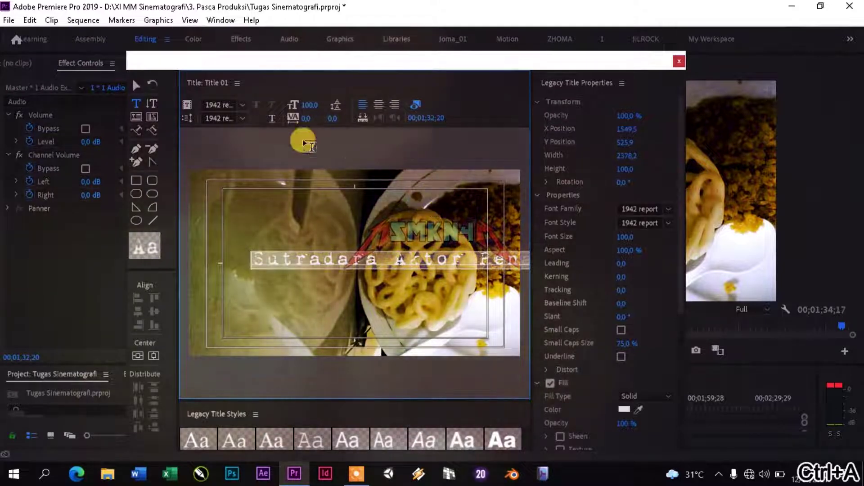
After trying Bungee Inline and Bookman Old Style, set the credit font to Arial Narrow, keeping the fill colour.
left_click(670, 212)
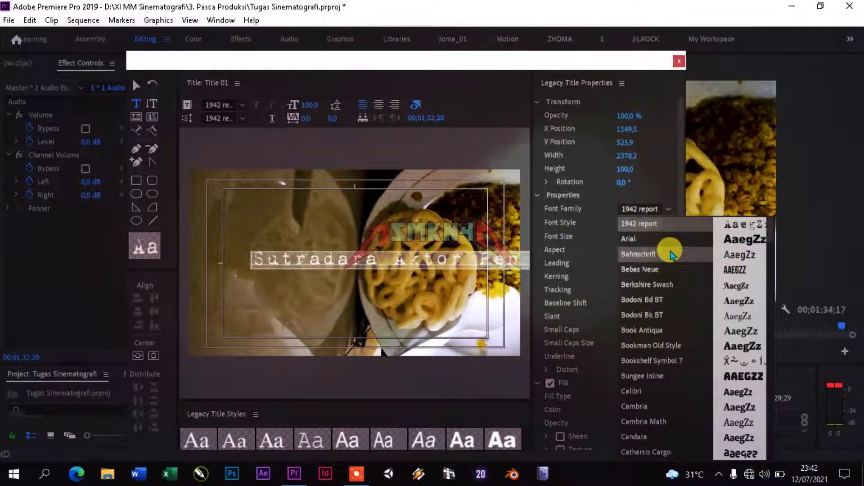
left_click(666, 376)
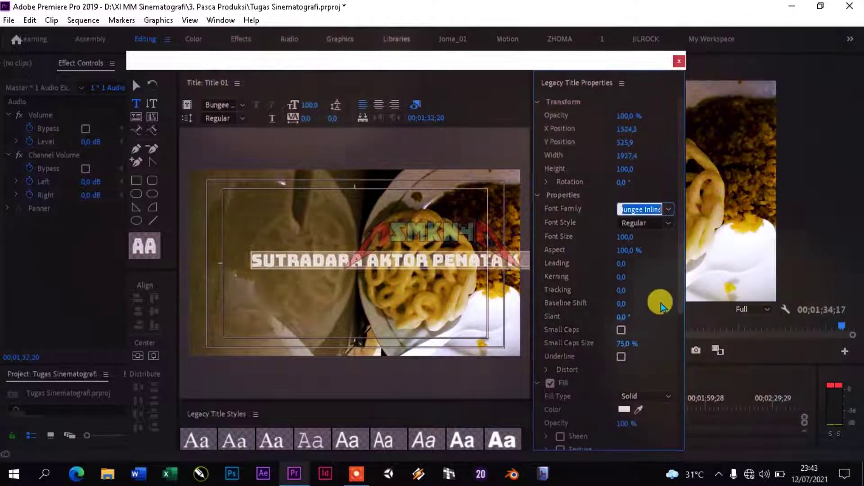
left_click(669, 210)
left_click(677, 341)
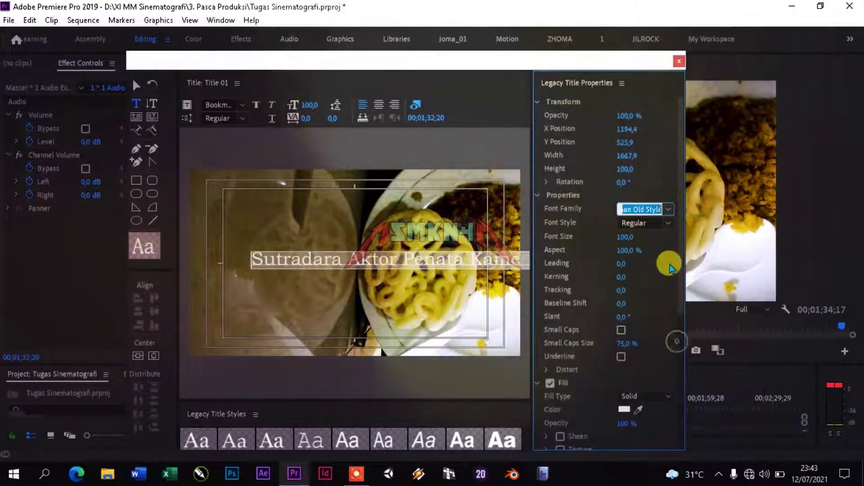
left_click(672, 210)
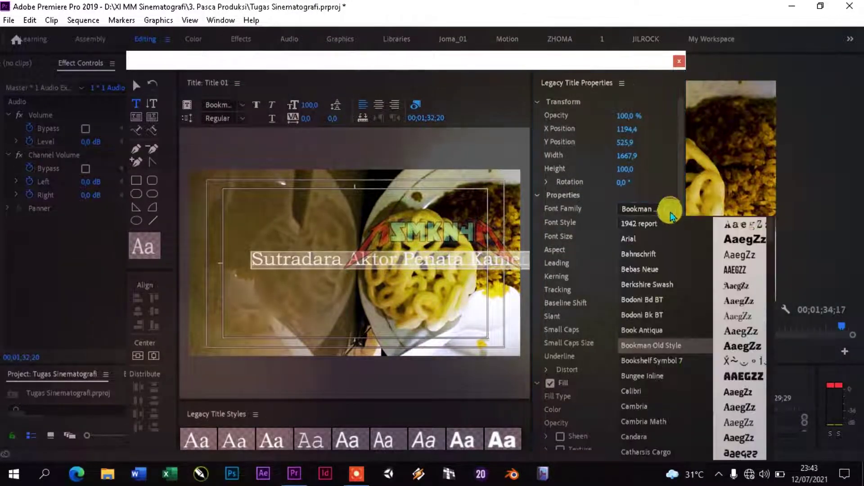
left_click(669, 227)
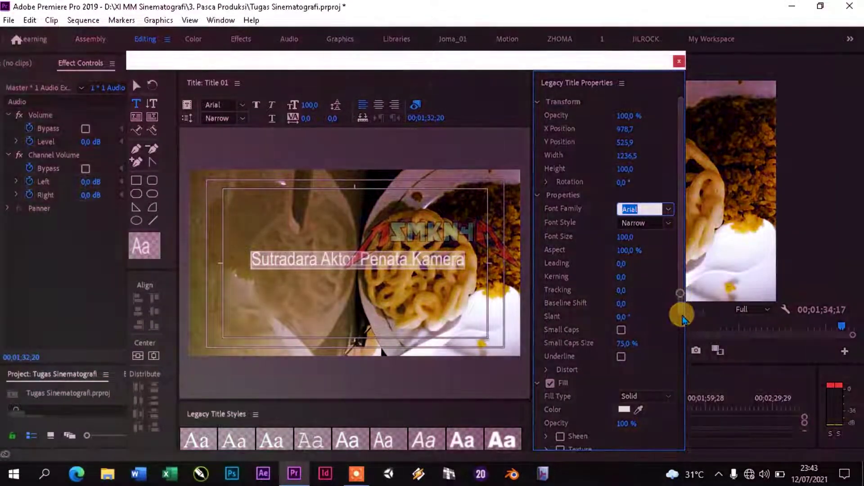
scroll(678, 333, "down", 3)
left_click(624, 333)
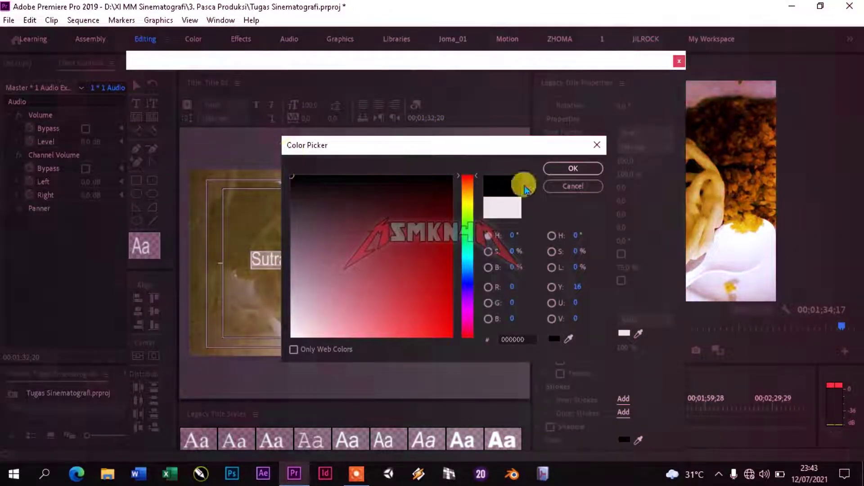
left_click(574, 168)
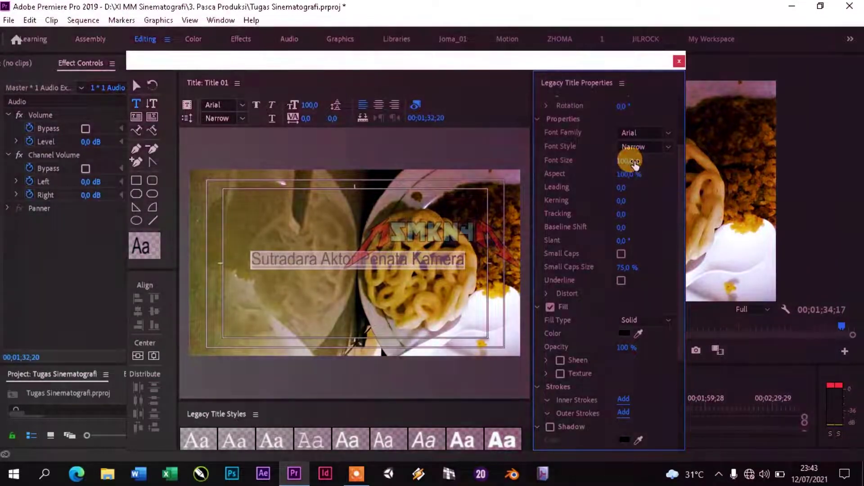
Insert dashes between the credit roles and reduce the font size to 56.
left_click(633, 162)
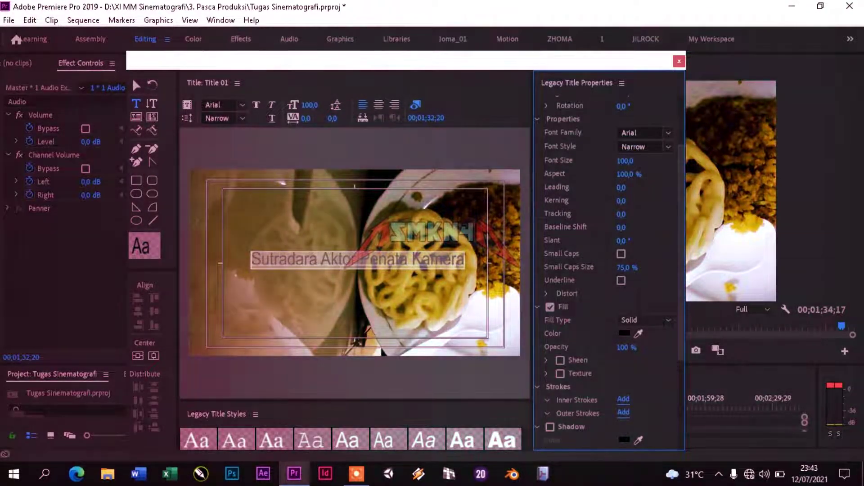
left_click_drag(625, 160, 627, 156)
left_click(518, 172)
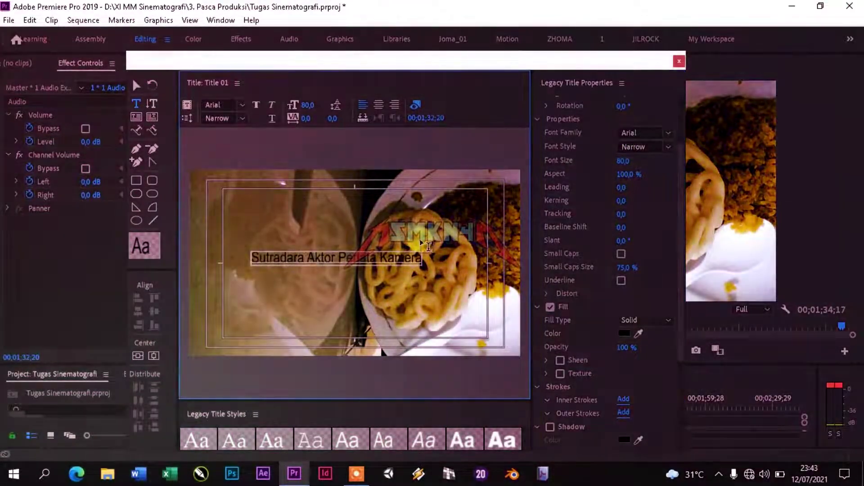
type("- ")
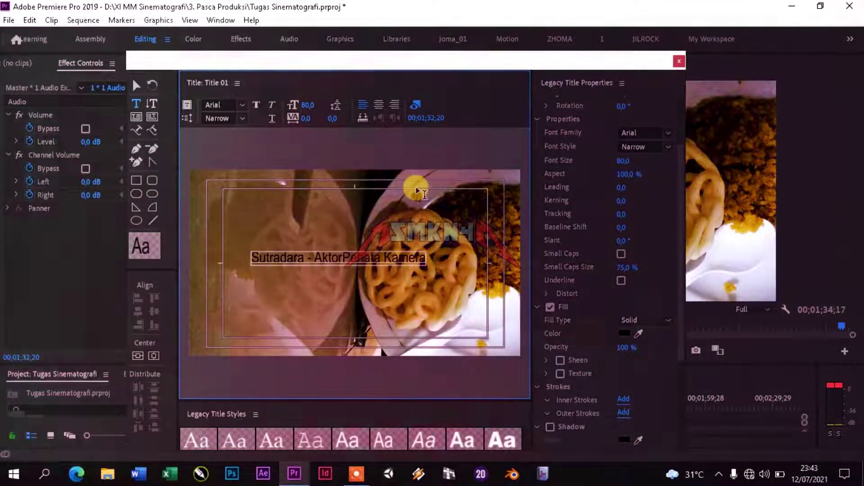
type("-")
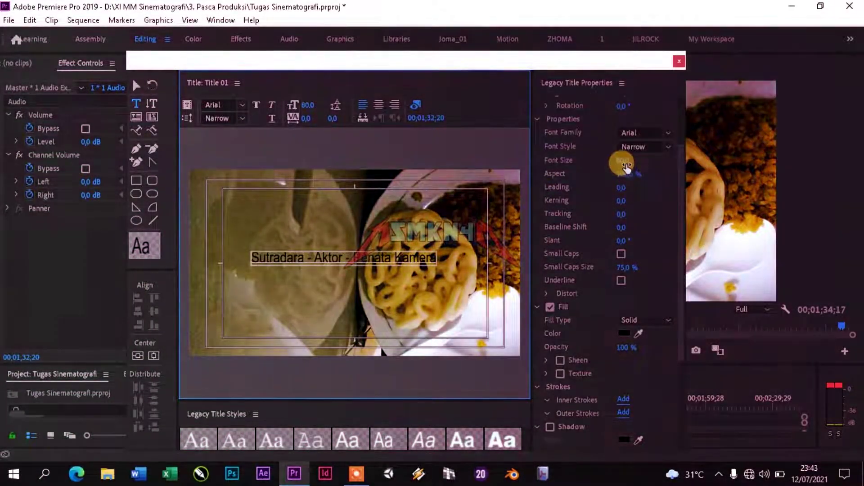
left_click_drag(624, 162, 111, 136)
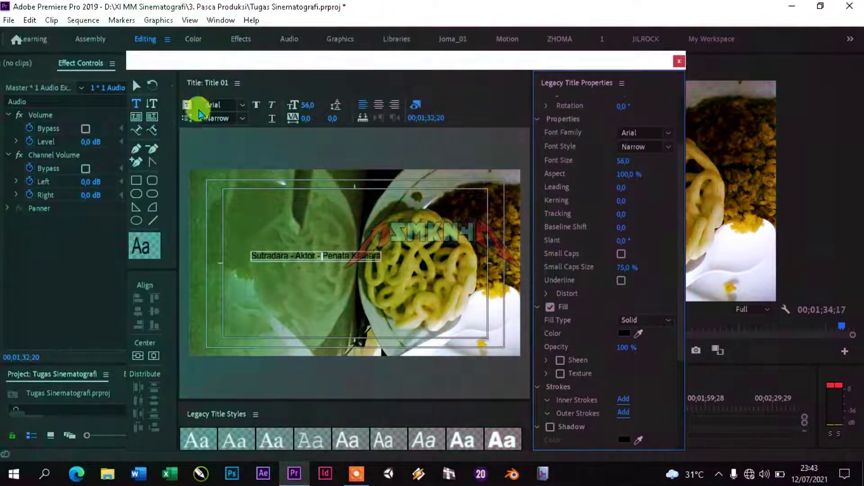
Move the credit text box up and to the left, then deselect it.
left_click(137, 85)
left_click(334, 261)
left_click_drag(334, 263, 308, 245)
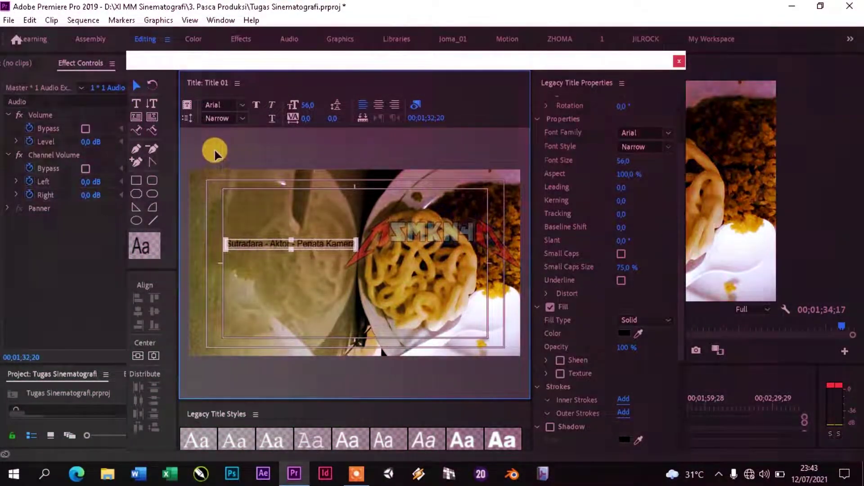
left_click(214, 149)
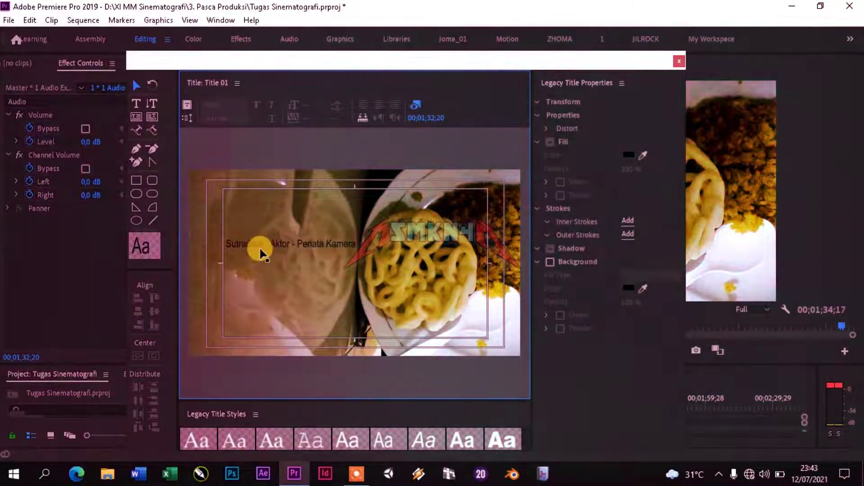
Nudge the credit text object slightly to the left.
left_click(261, 249)
key("Left")
key("Left")
key("Left")
key("Left")
key("Left")
key("Left")
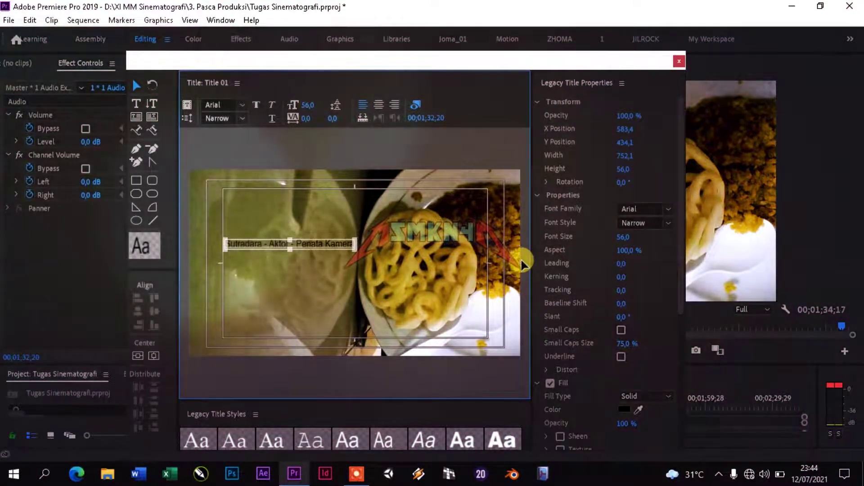
left_click(315, 152)
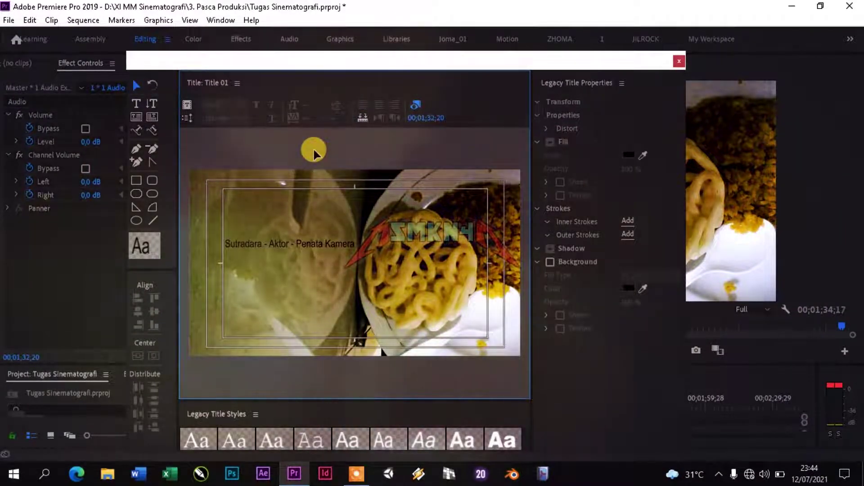
Add a second line under the roles with the credited person's name.
double_click(321, 244)
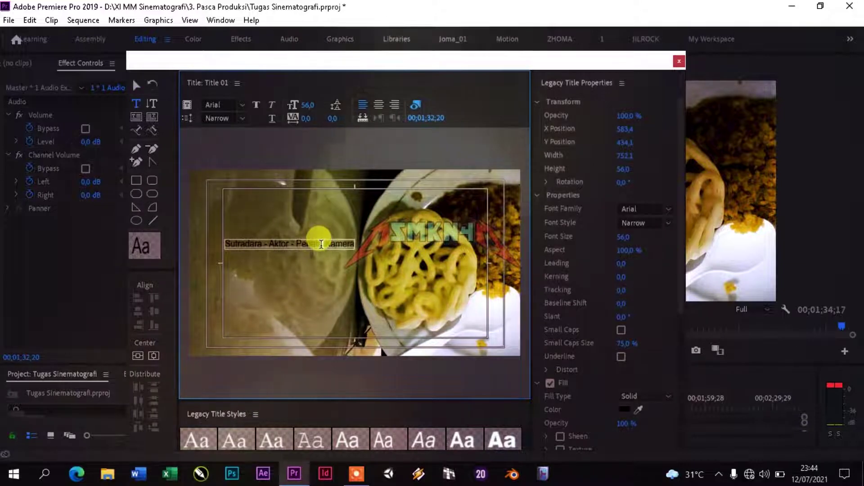
key("ctrl+a")
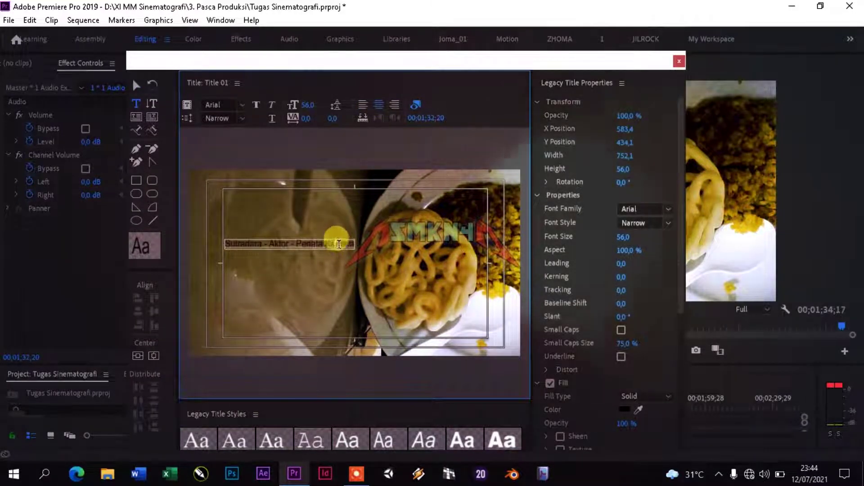
key("ctrl+Right")
key("Return")
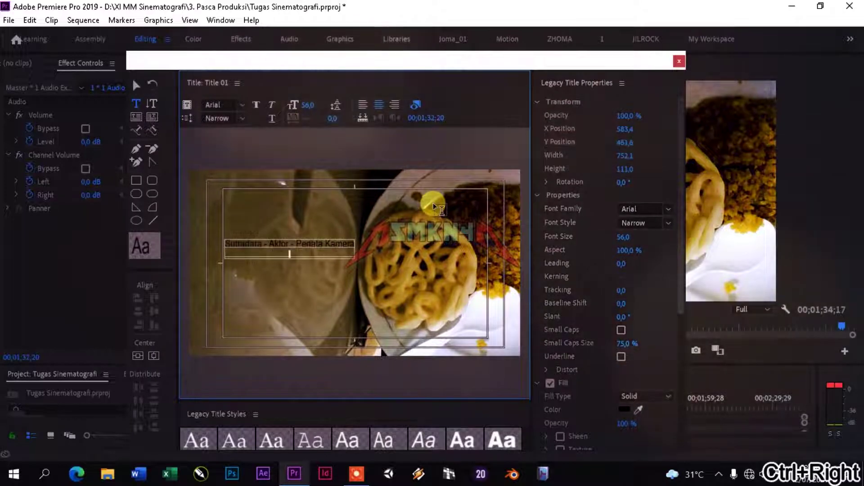
type("INDRA")
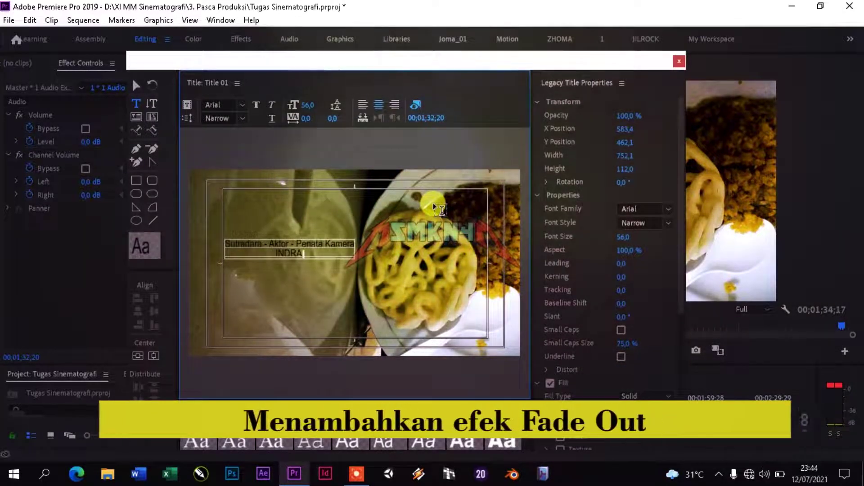
key("BackSpace")
key("BackSpace")
key("BackSpace")
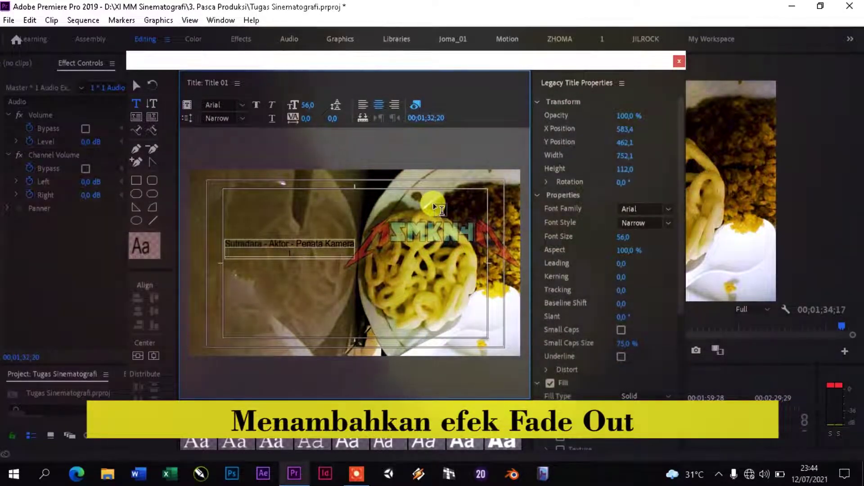
type("Indra Gur")
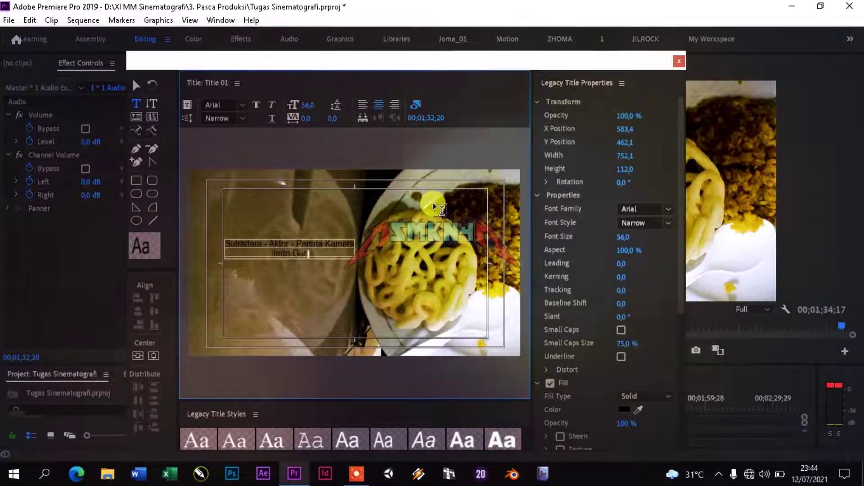
key("BackSpace")
type("nawan")
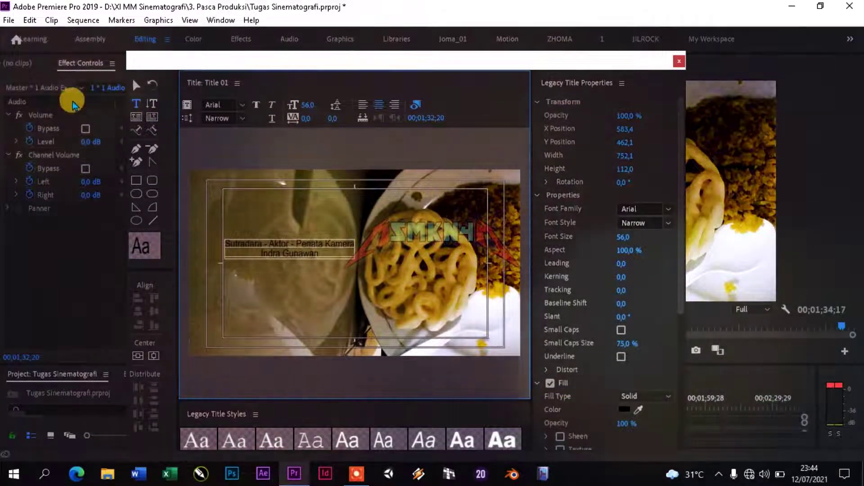
Apply Position > Vertical Center to the credit text box, then close the Legacy Title editor.
left_click(136, 85)
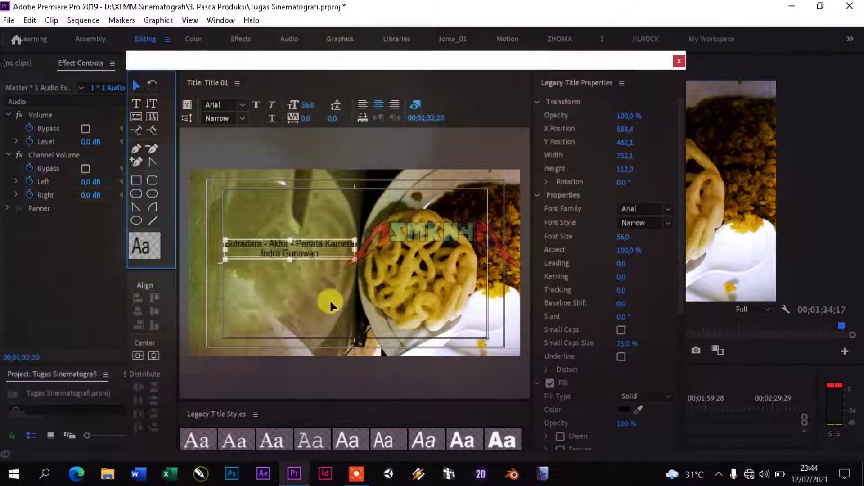
right_click(310, 253)
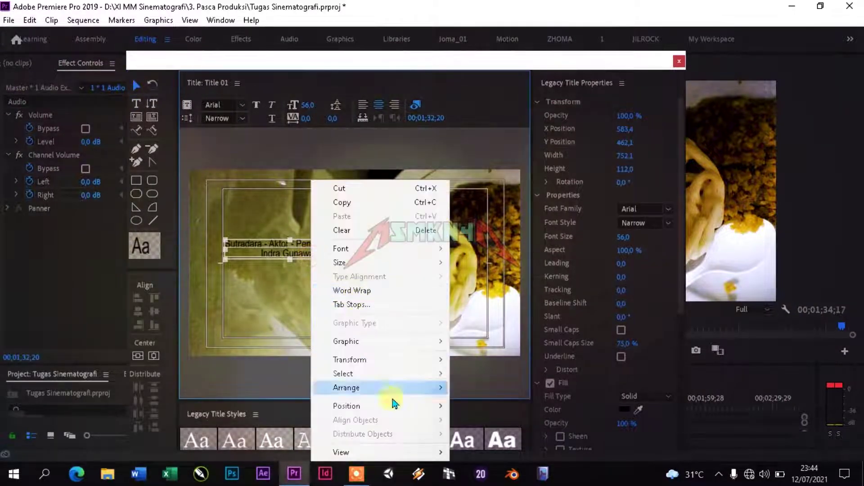
mouse_move(418, 407)
left_click(466, 420)
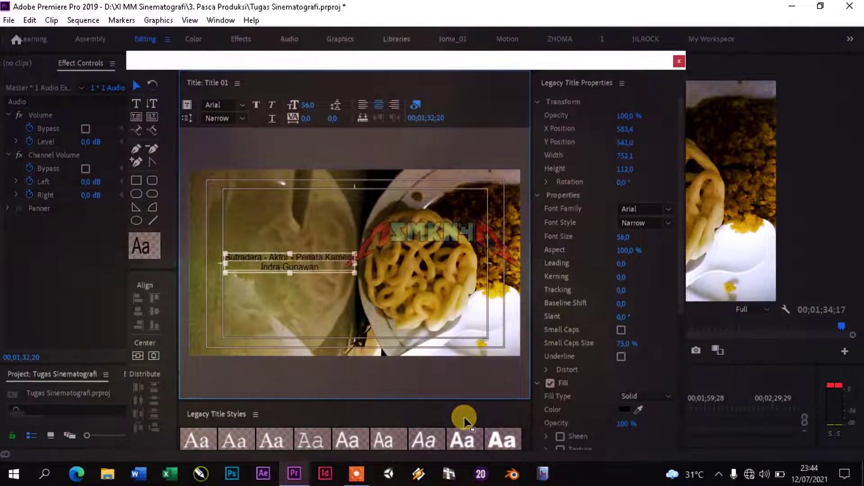
left_click(340, 147)
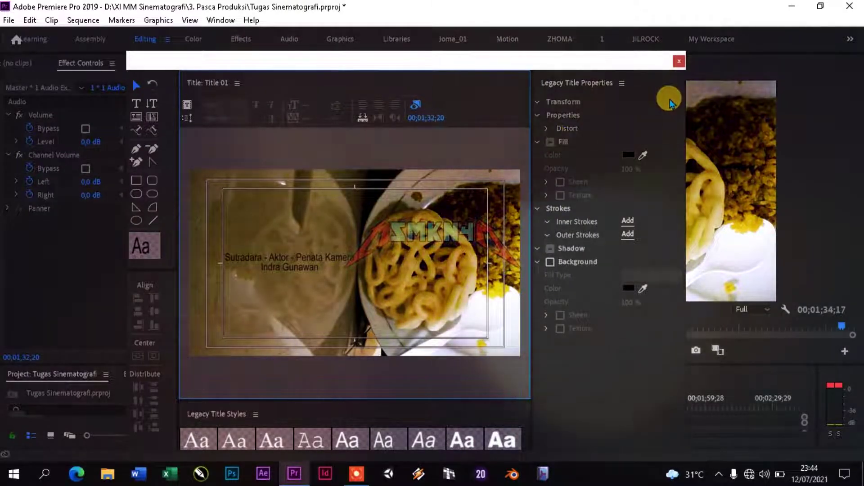
left_click(682, 64)
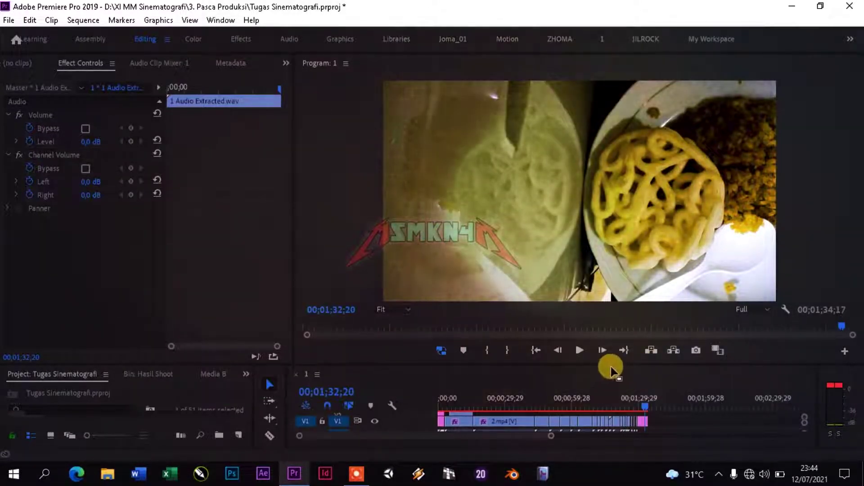
Drop Title 01 onto track V2 above the last clip and scrub back to preview it.
left_click_drag(613, 365, 616, 340)
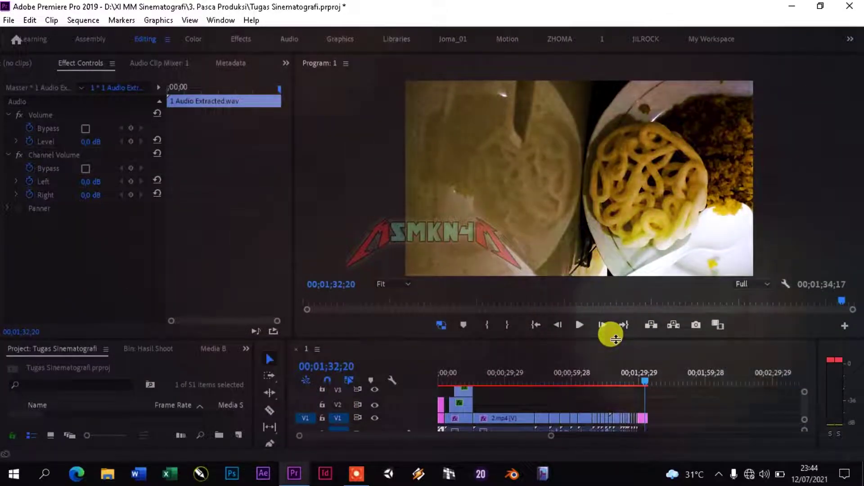
left_click(662, 347)
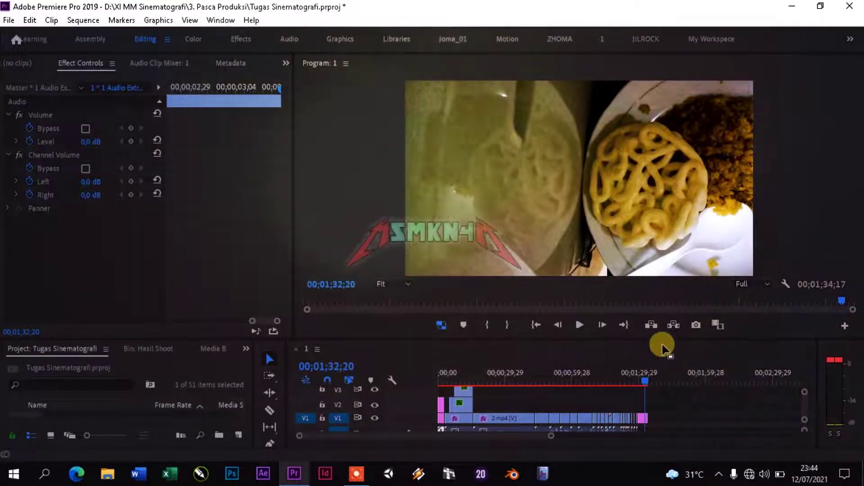
key("=")
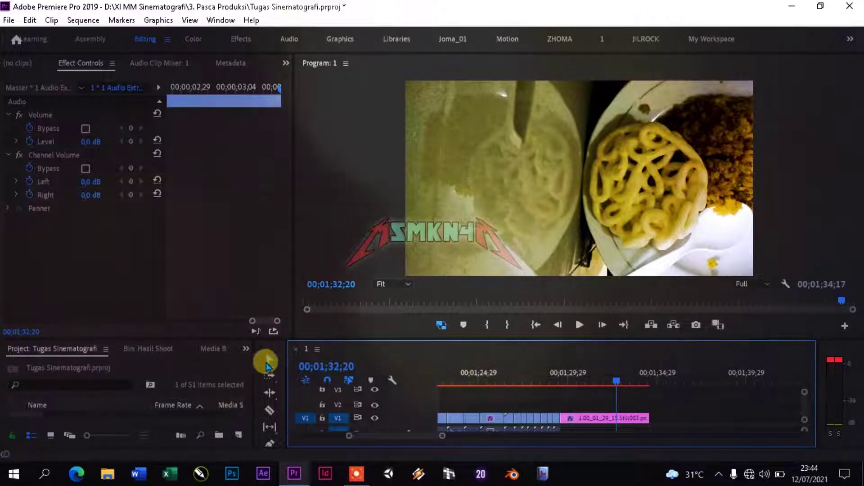
left_click_drag(304, 339, 179, 372)
left_click_drag(68, 385, 561, 392)
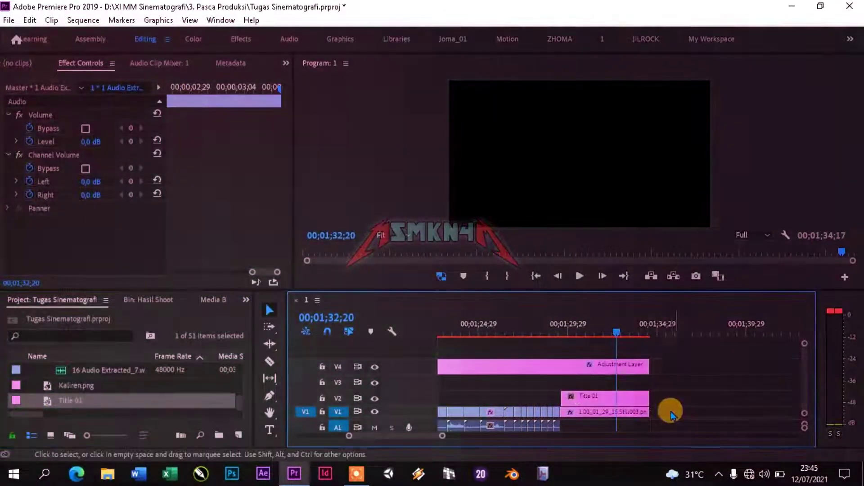
left_click_drag(615, 332, 572, 335)
Select the Title 01 clip and add an opacity keyframe, entering 0%.
left_click(587, 398)
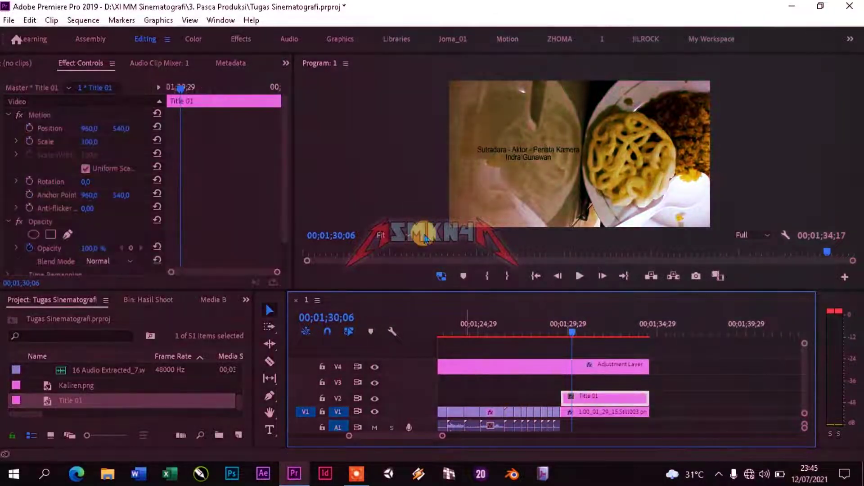
left_click(130, 248)
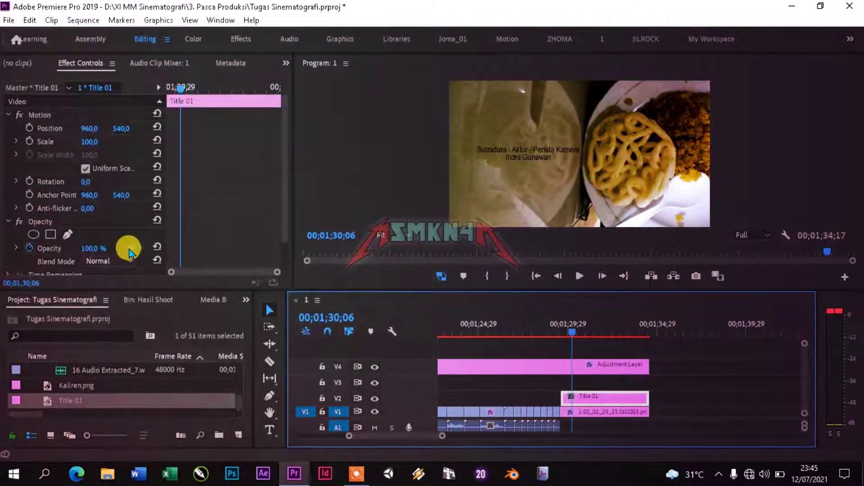
left_click_drag(180, 96, 169, 95)
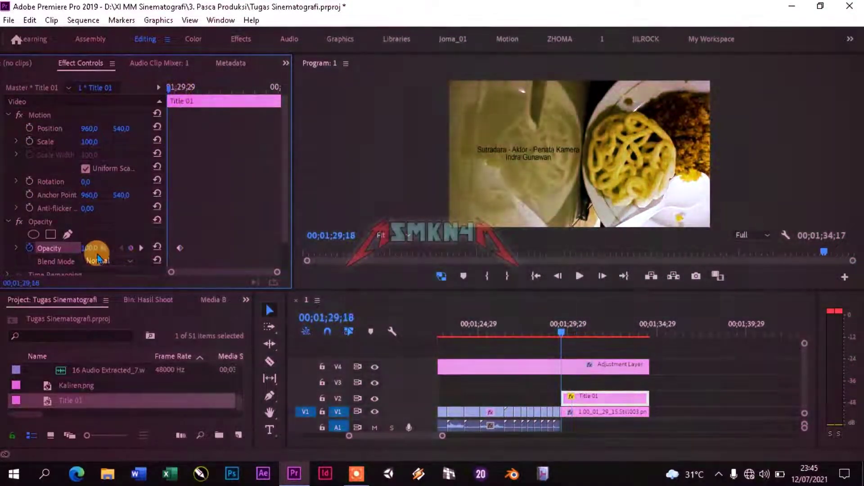
type("0")
key("Return")
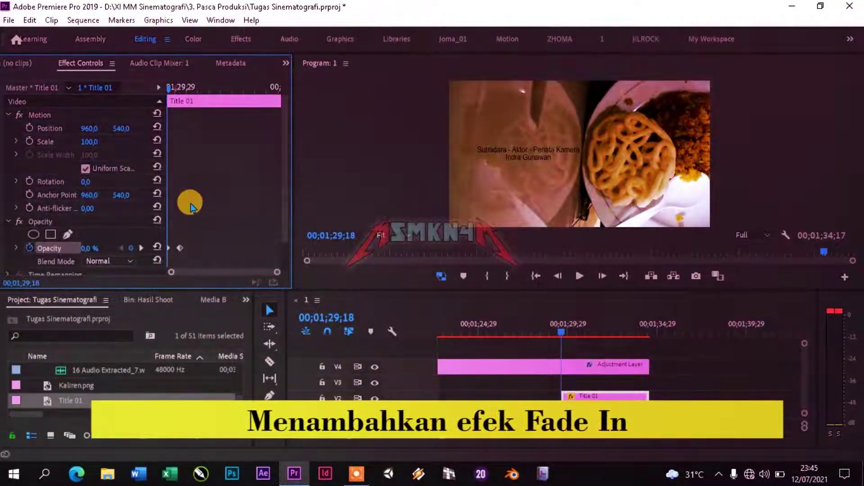
Set Title 01's opacity to 0% at its end, then select the final Still003 clip.
left_click(164, 94)
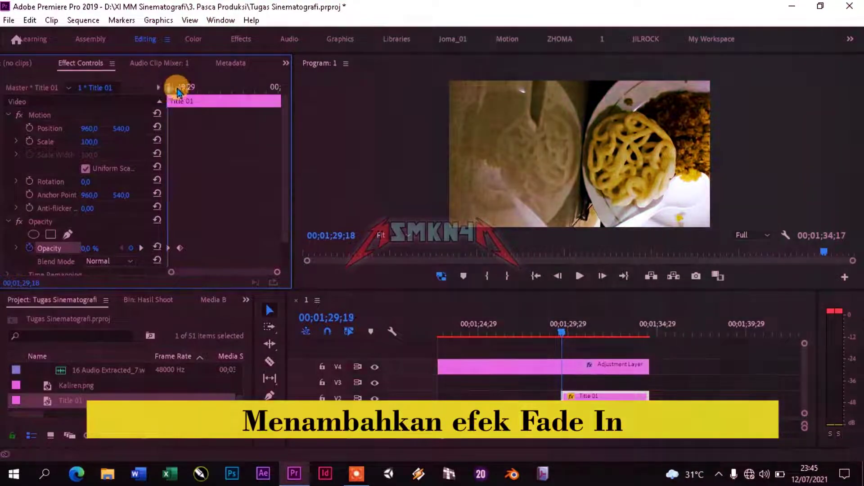
left_click_drag(272, 93, 257, 91)
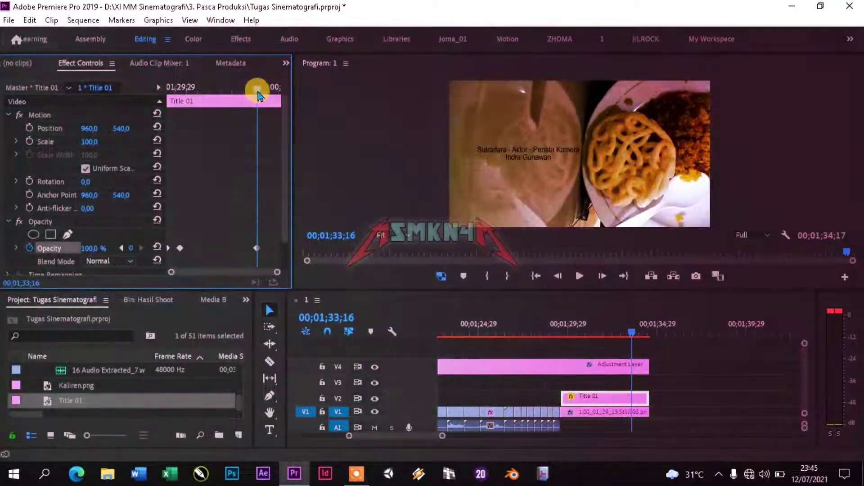
left_click_drag(257, 90, 361, 91)
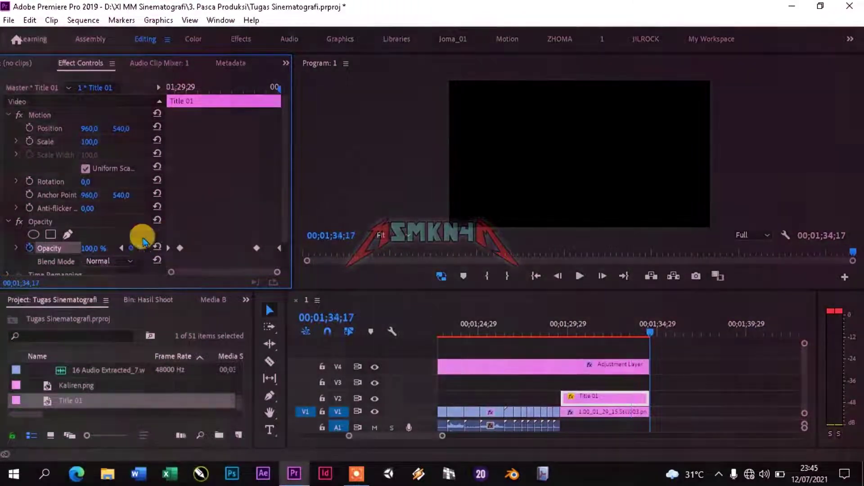
left_click_drag(100, 249, 47, 249)
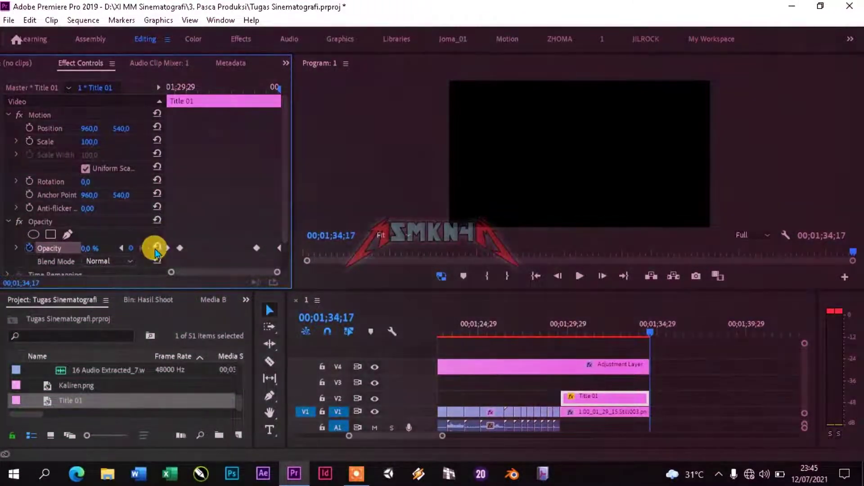
left_click(613, 411)
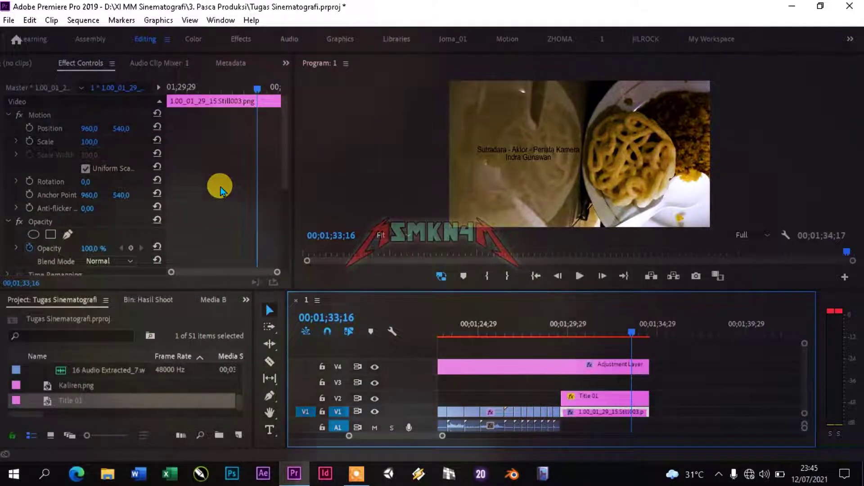
Keyframe the Still003 clip's opacity from 100% down to 0% at its end.
left_click(130, 250)
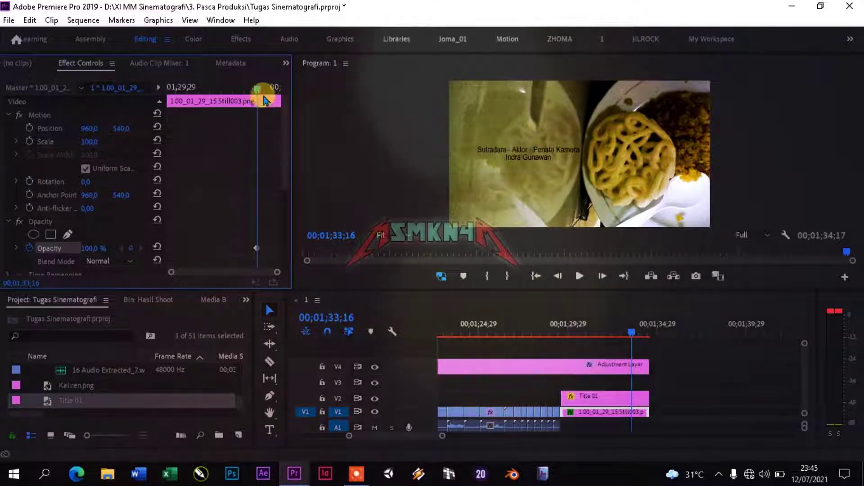
left_click_drag(262, 93, 299, 87)
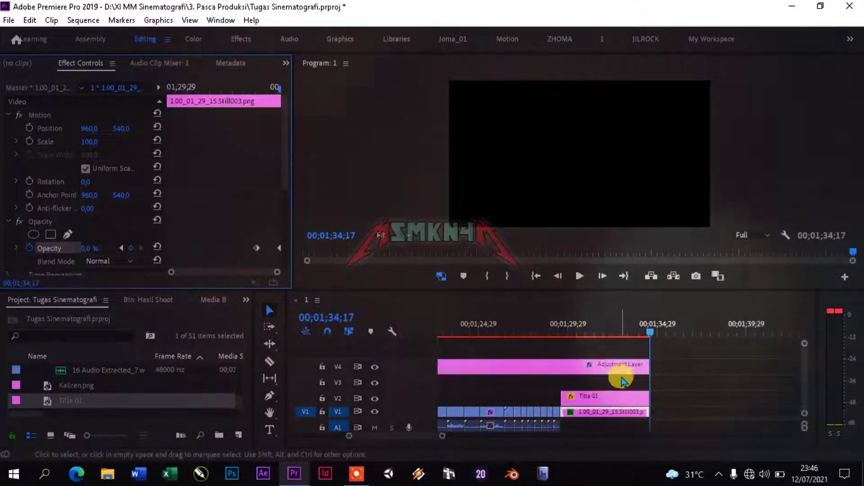
left_click(122, 248)
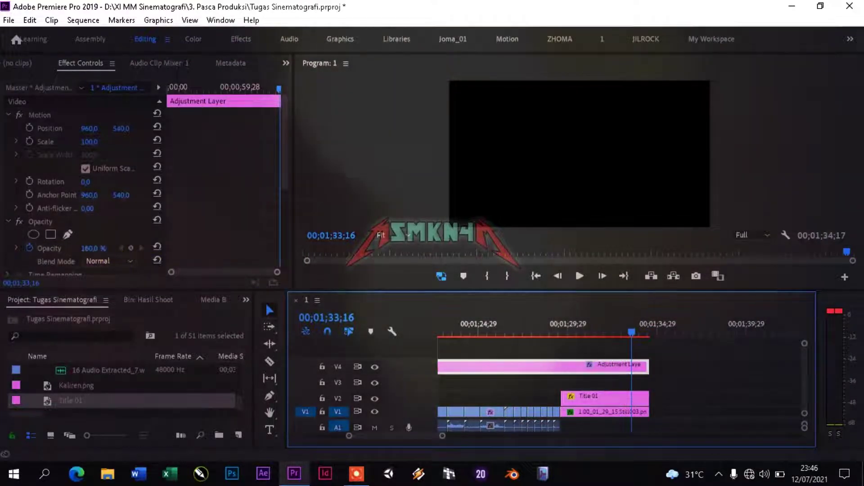
Fade the Adjustment Layer's opacity to 0% at its end and scrub back to preview the fade-out.
left_click_drag(93, 249, 47, 249)
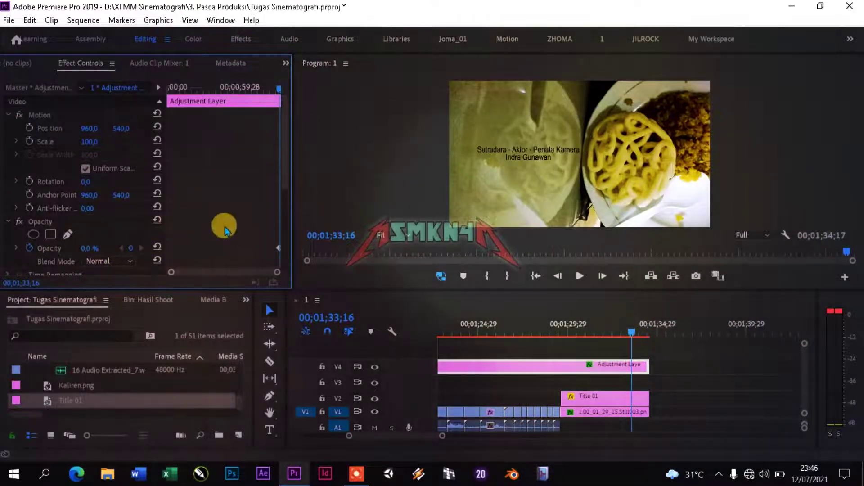
key("ctrl+z")
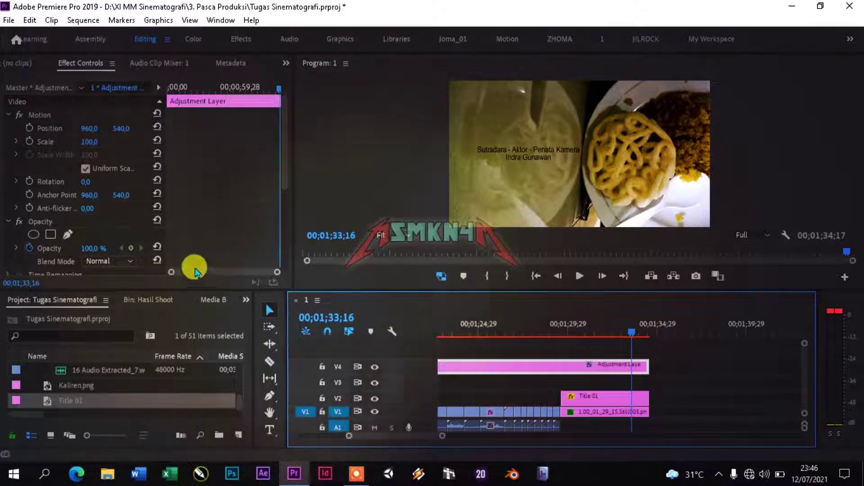
left_click(136, 250)
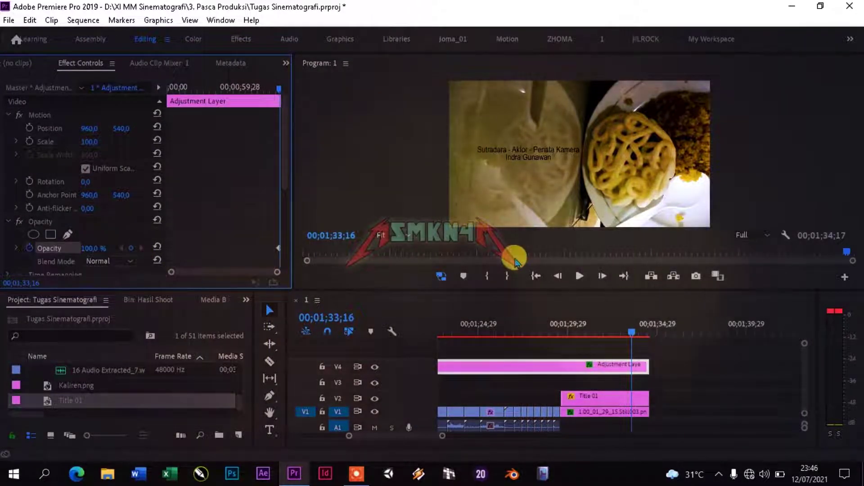
left_click(279, 88)
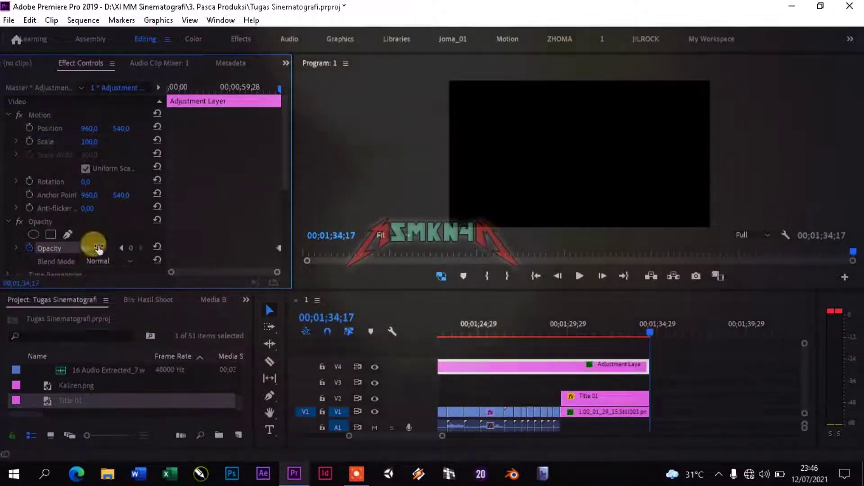
mouse_move(625, 343)
left_mouse_down()
mouse_move(611, 334)
mouse_move(655, 336)
mouse_move(626, 332)
left_mouse_up()
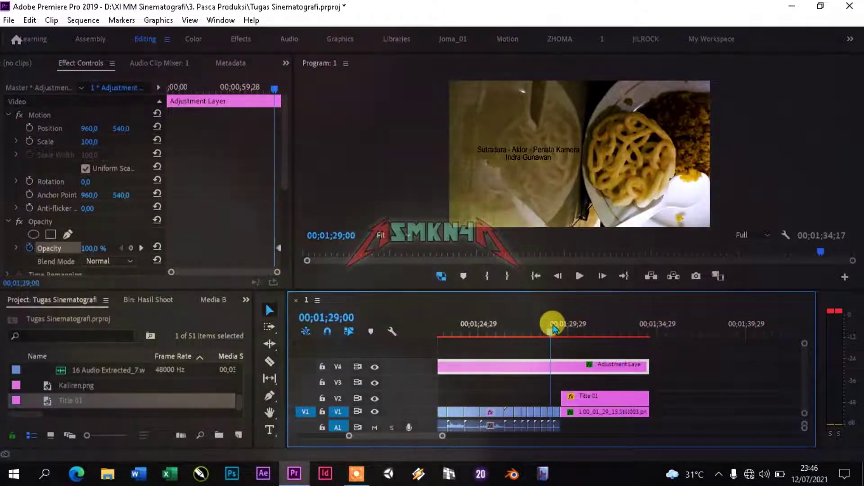
Preview the ending fade, then scroll the timeline back and move the playhead to 00;00;00;00.
left_click_drag(575, 337, 583, 338)
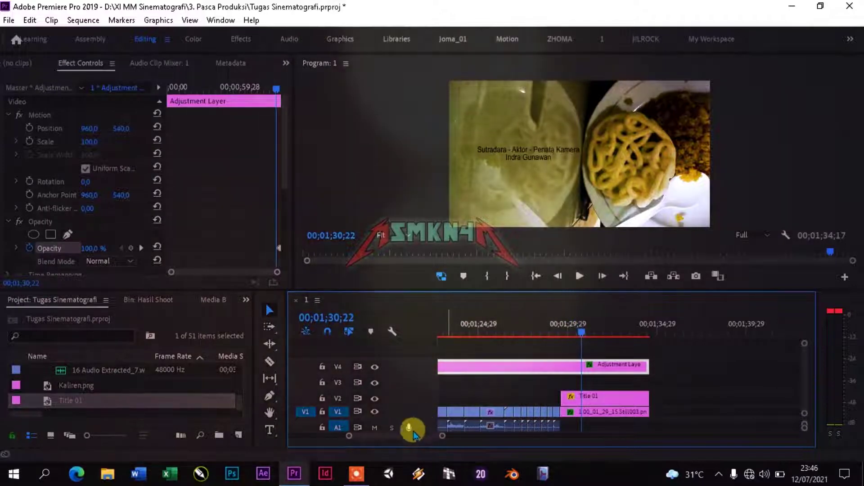
left_click_drag(426, 439, 322, 428)
left_click_drag(449, 336, 398, 331)
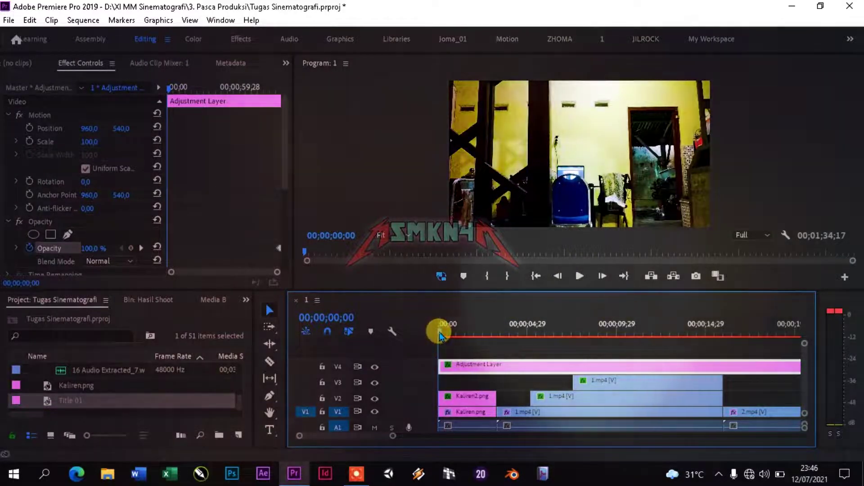
Step through the Kaliren2.png fade-in between its 0% and 100% opacity keyframes.
left_click_drag(440, 335, 449, 332)
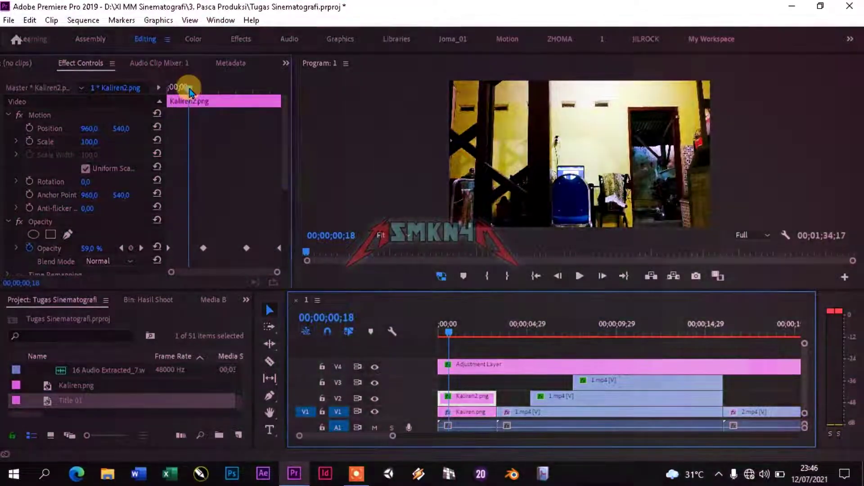
mouse_move(191, 93)
left_mouse_down()
mouse_move(170, 89)
mouse_move(203, 91)
left_mouse_up()
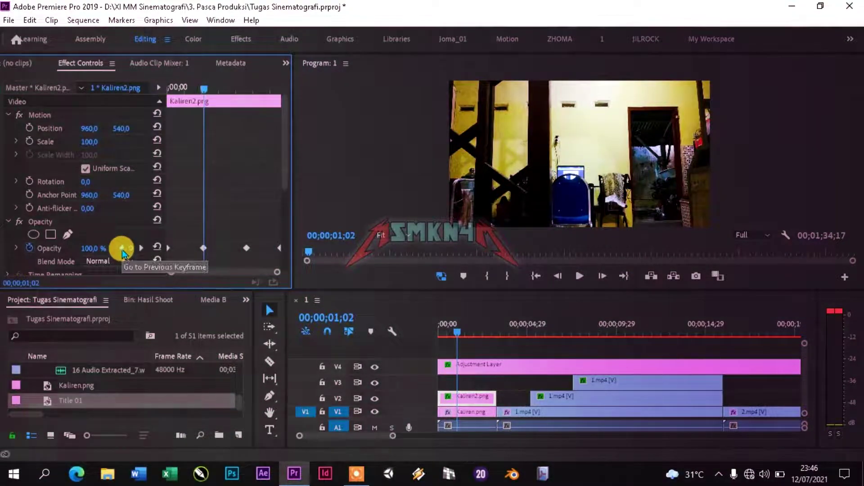
left_click(121, 248)
left_click(141, 248)
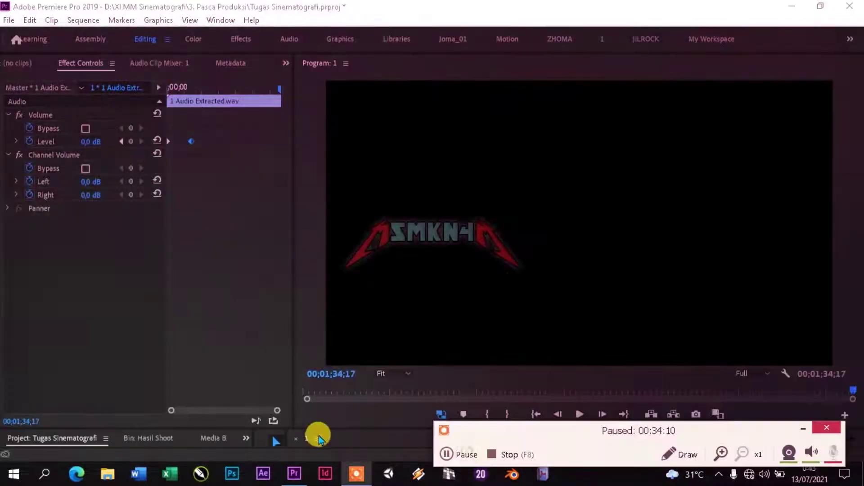
Resize the monitor and timeline panels, open the Export Settings dialog, then close it.
left_click_drag(318, 428, 347, 357)
left_click(9, 20)
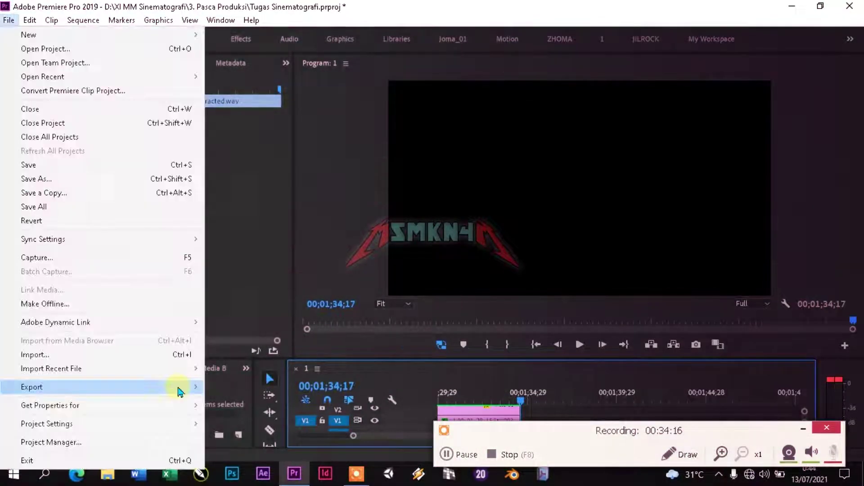
mouse_move(178, 388)
left_click(320, 234)
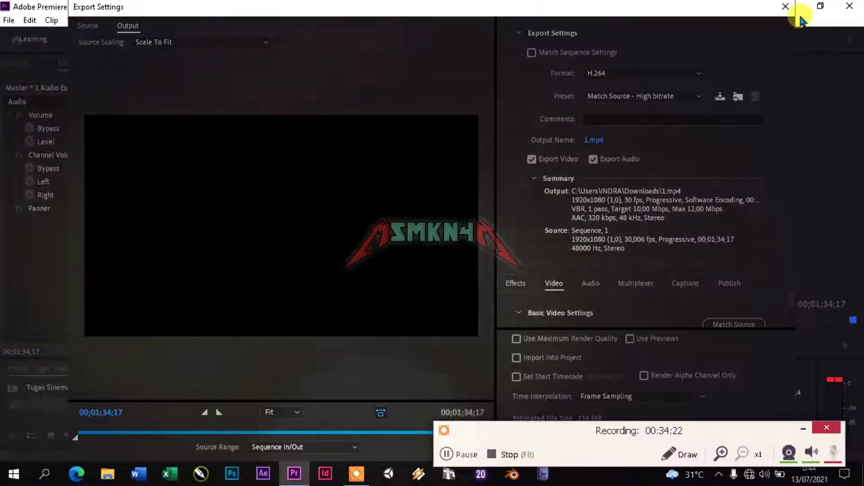
left_click(786, 8)
Reopen the Export Settings dialog for sequence 1 with H.264 format via File > Export > Media.
left_click(802, 433)
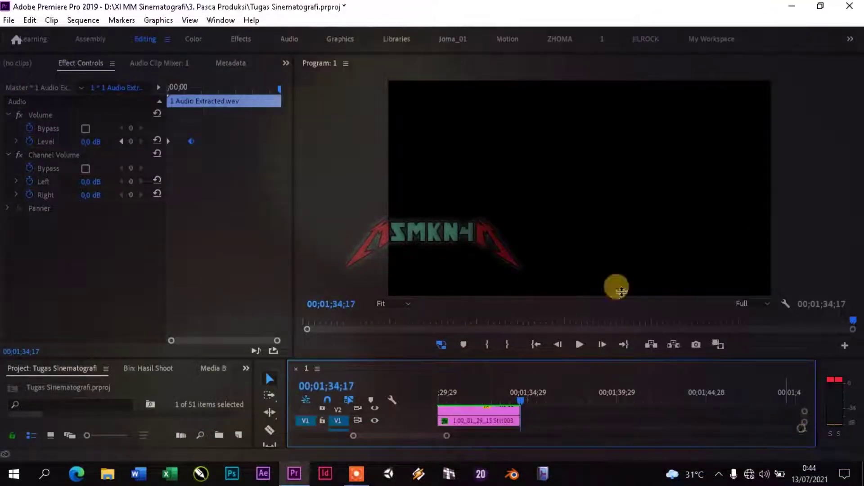
left_click(10, 21)
mouse_move(178, 386)
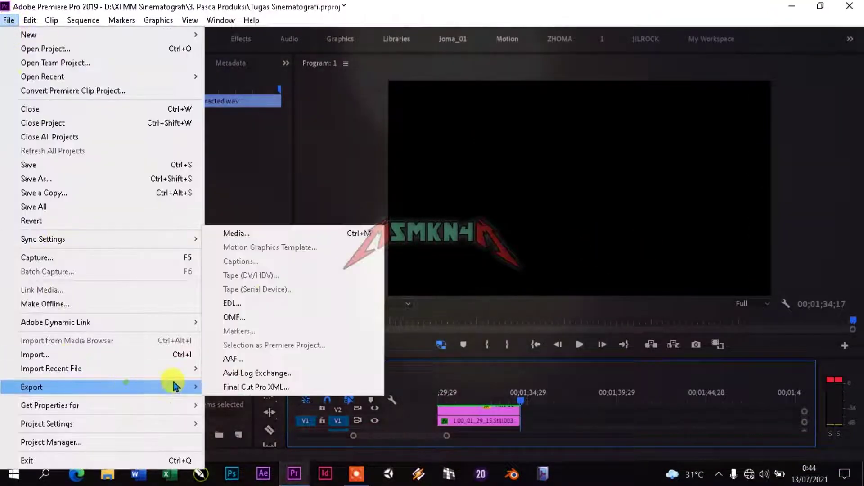
left_click(275, 232)
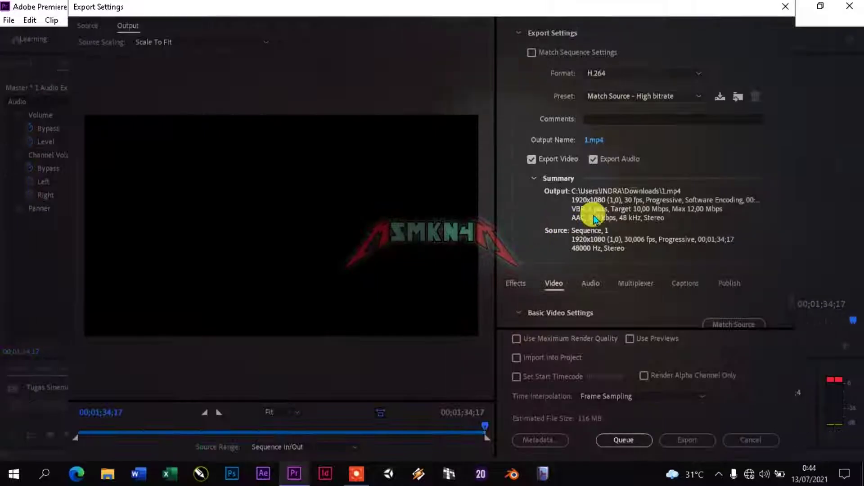
Name the H.264 output Kaliren.mp4 in the Pictures folder and start the export.
left_click(590, 140)
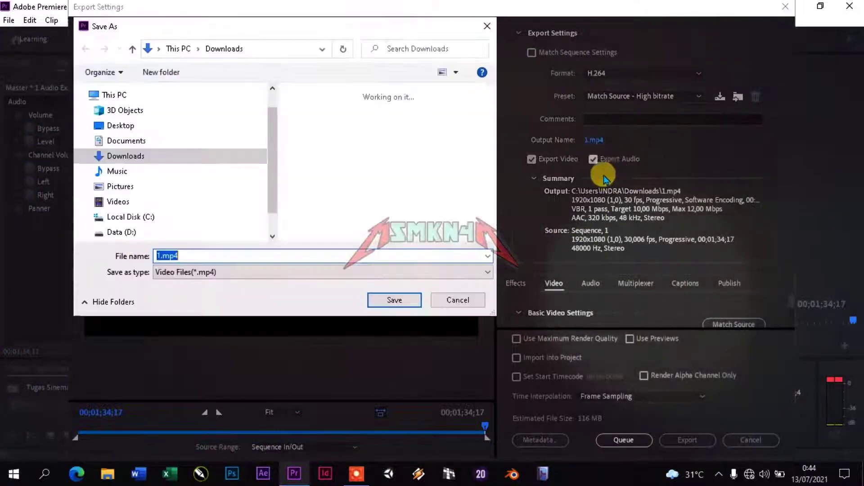
left_click(179, 188)
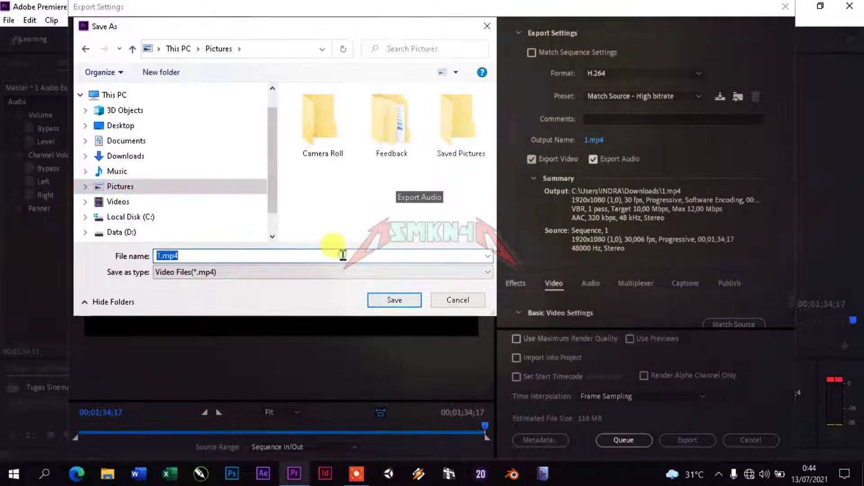
type("KLI")
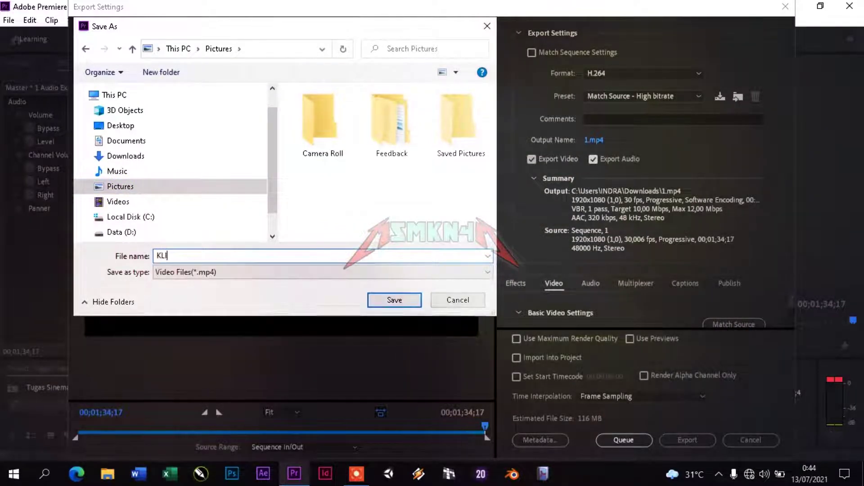
key("BackSpace")
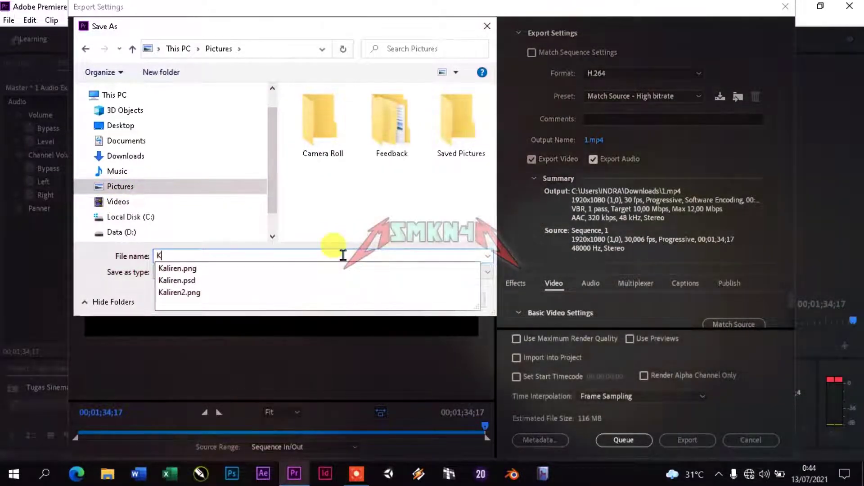
type("ali")
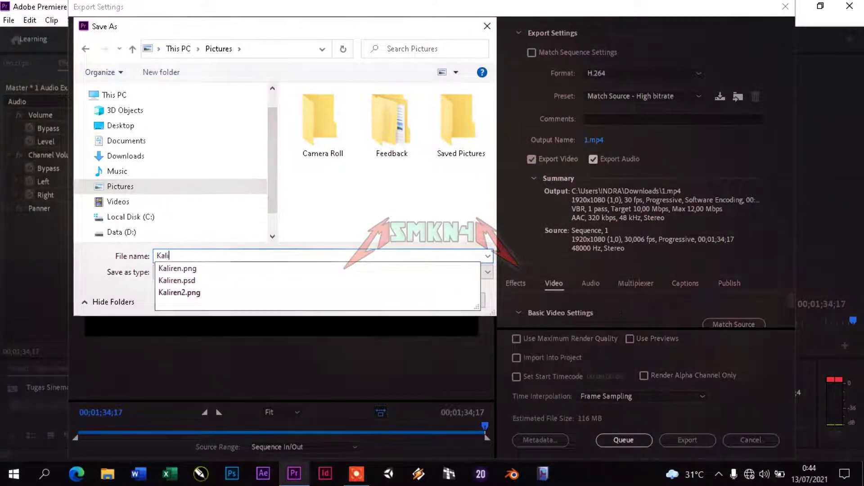
type("ren")
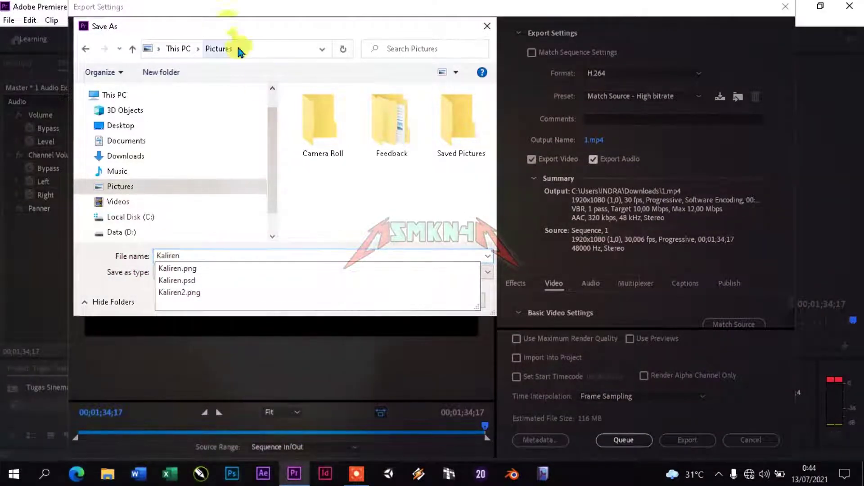
left_click(229, 29)
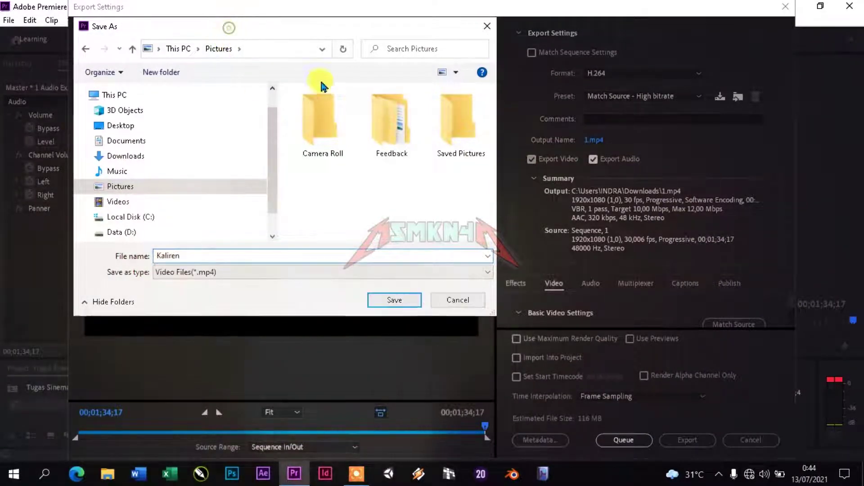
left_click(396, 301)
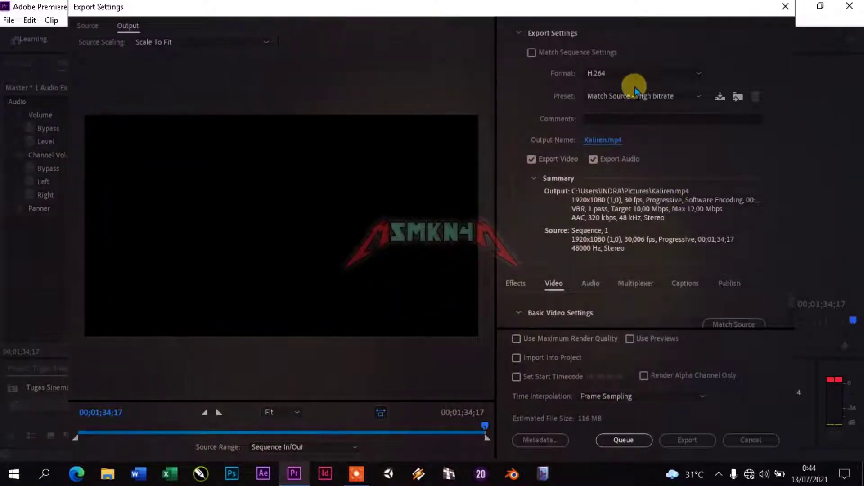
left_click(687, 441)
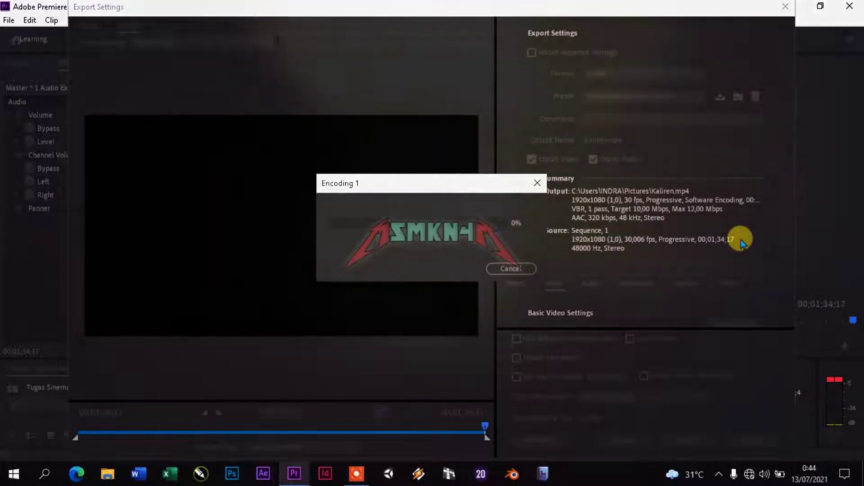